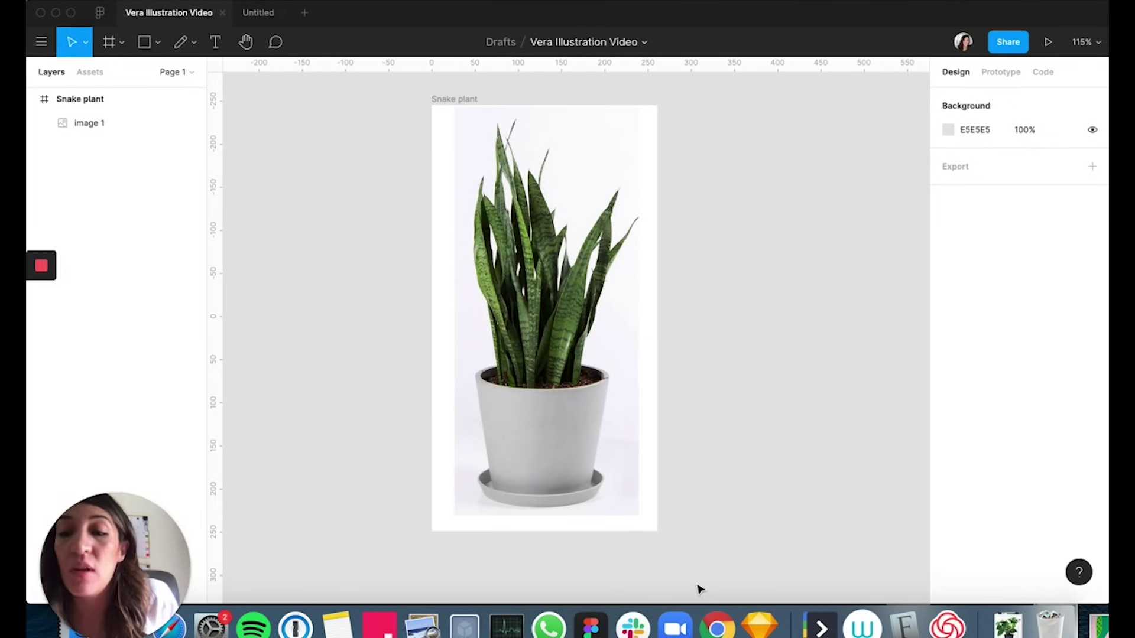
scroll(709, 474, "down", 2)
scroll(710, 474, "right", 2)
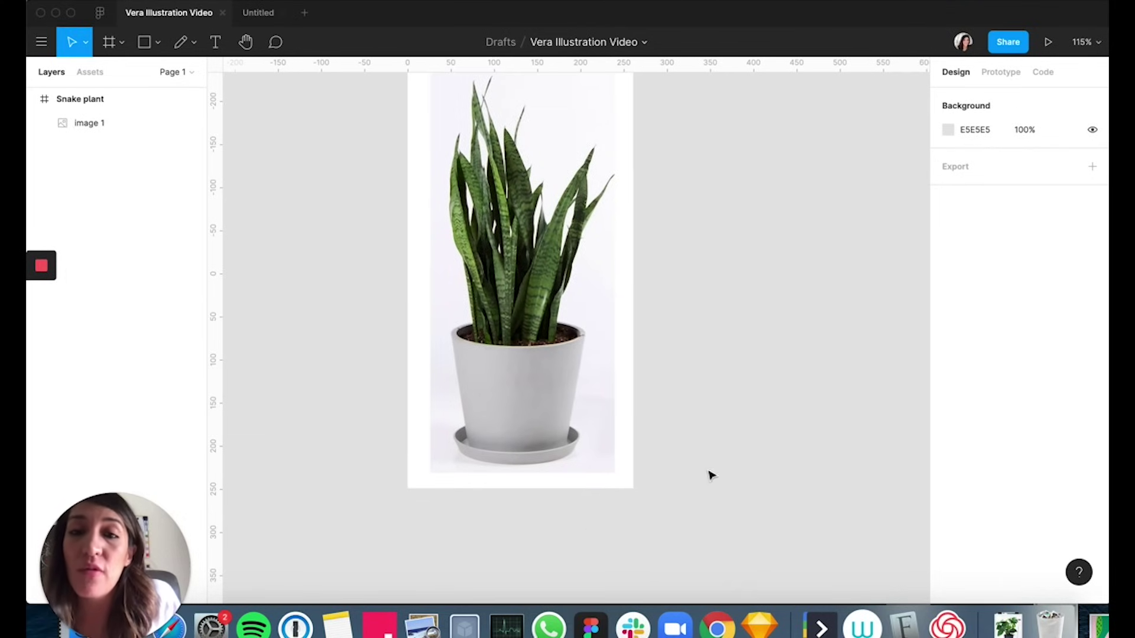
scroll(709, 473, "up", 3)
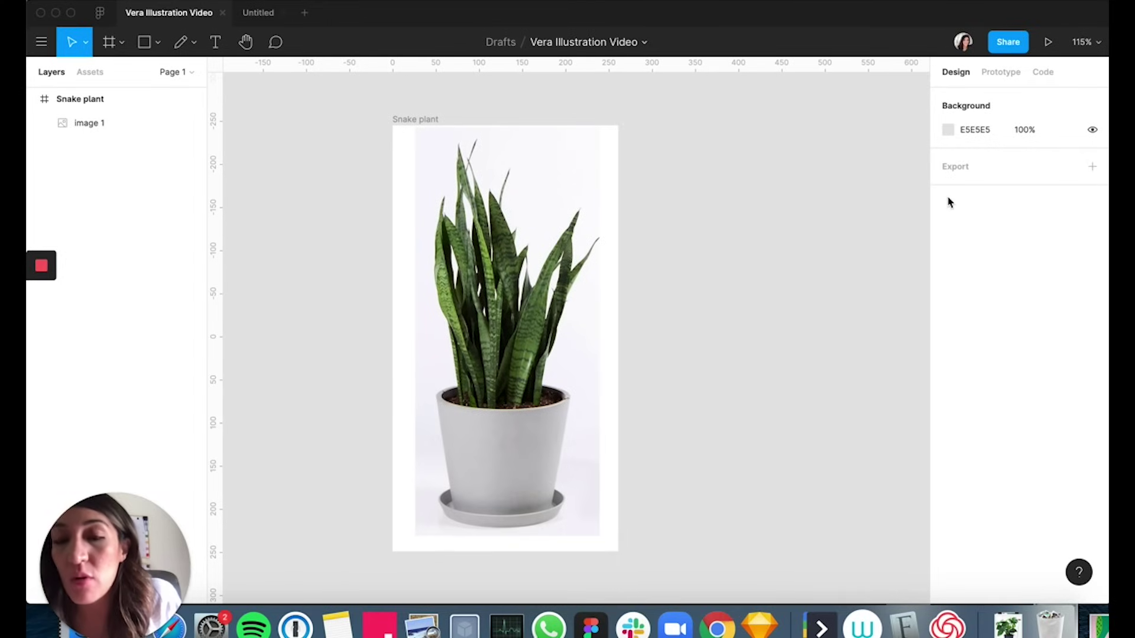
Trace eight of the snake plant's leaves as separate outlines over the photo with the Pencil tool.
key("z")
mouse_move(393, 114)
left_mouse_down()
mouse_move(618, 481)
mouse_move(641, 497)
left_mouse_up()
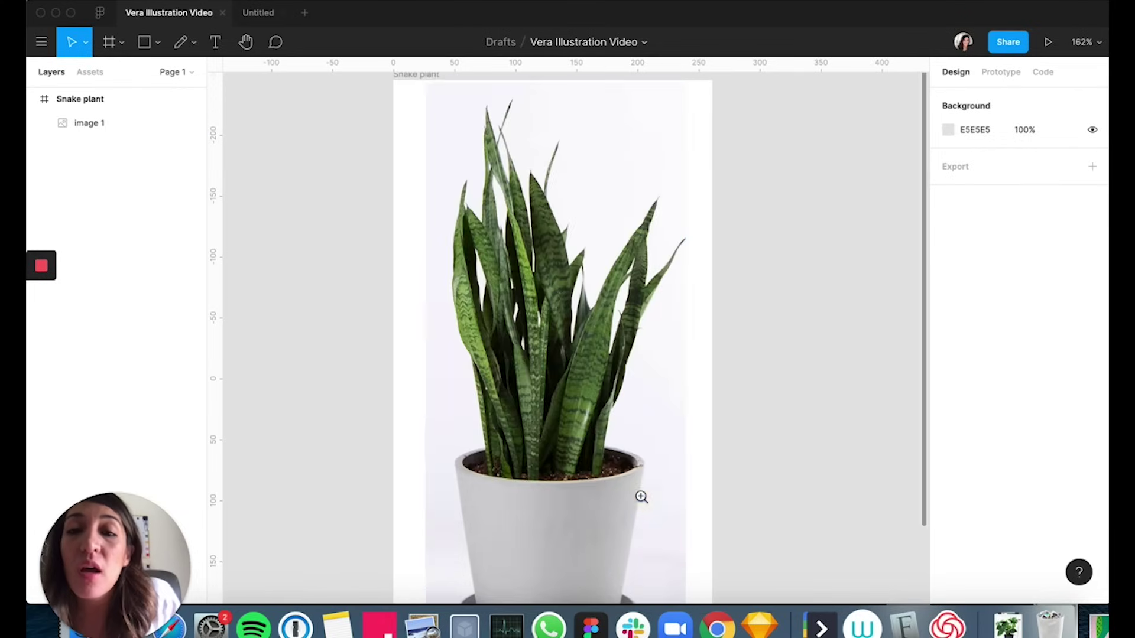
scroll(643, 499, "up", 1)
scroll(642, 500, "right", 1)
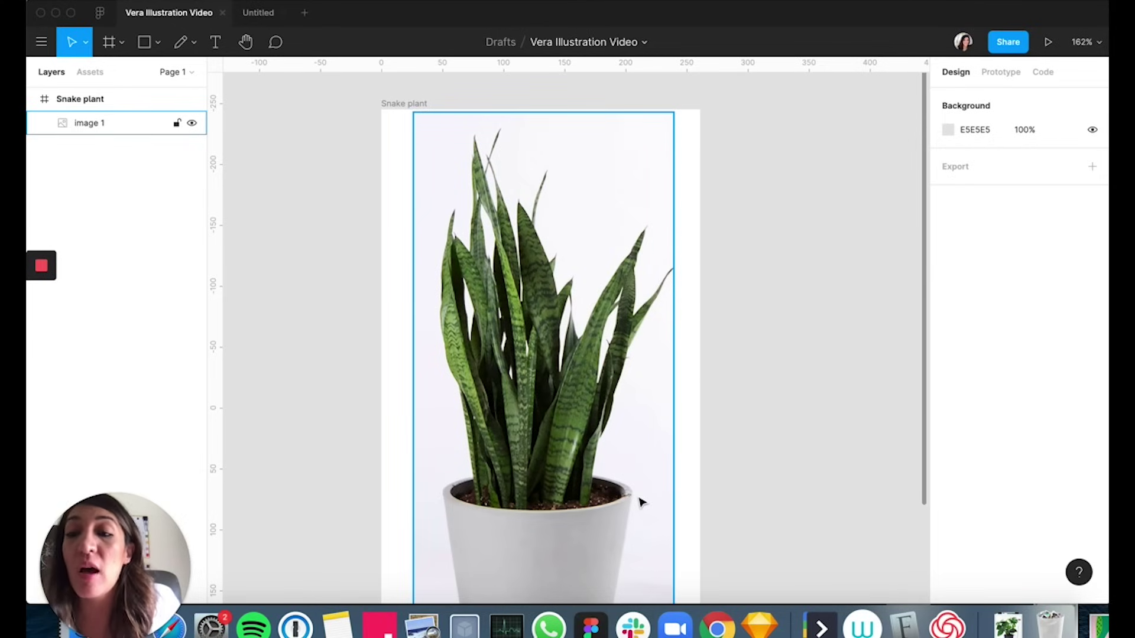
right_click(762, 313)
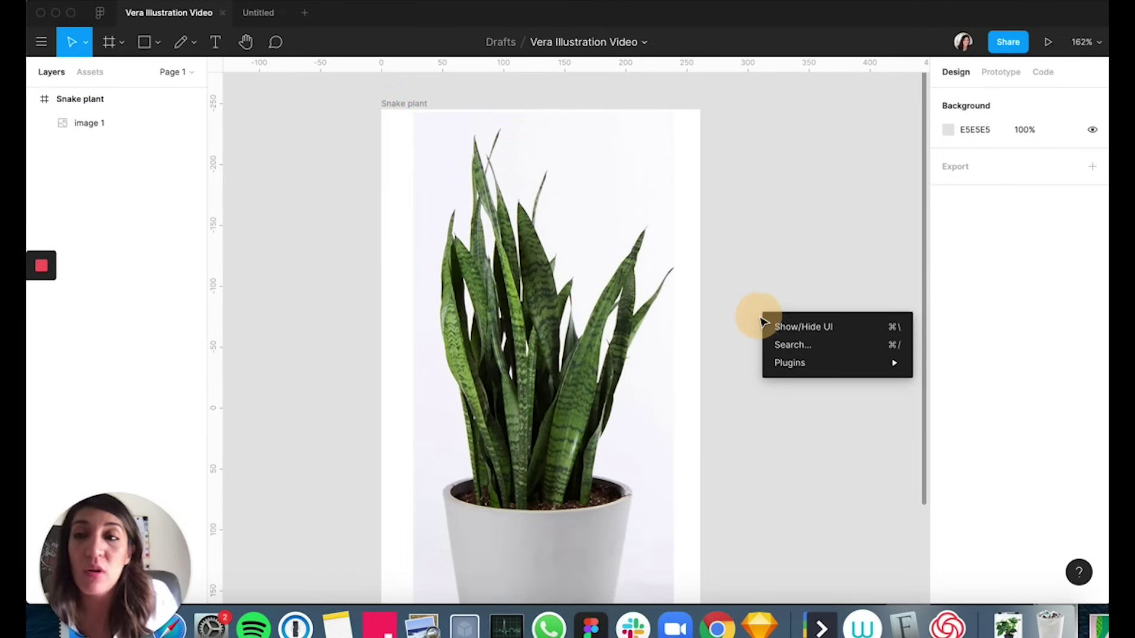
left_click(181, 44)
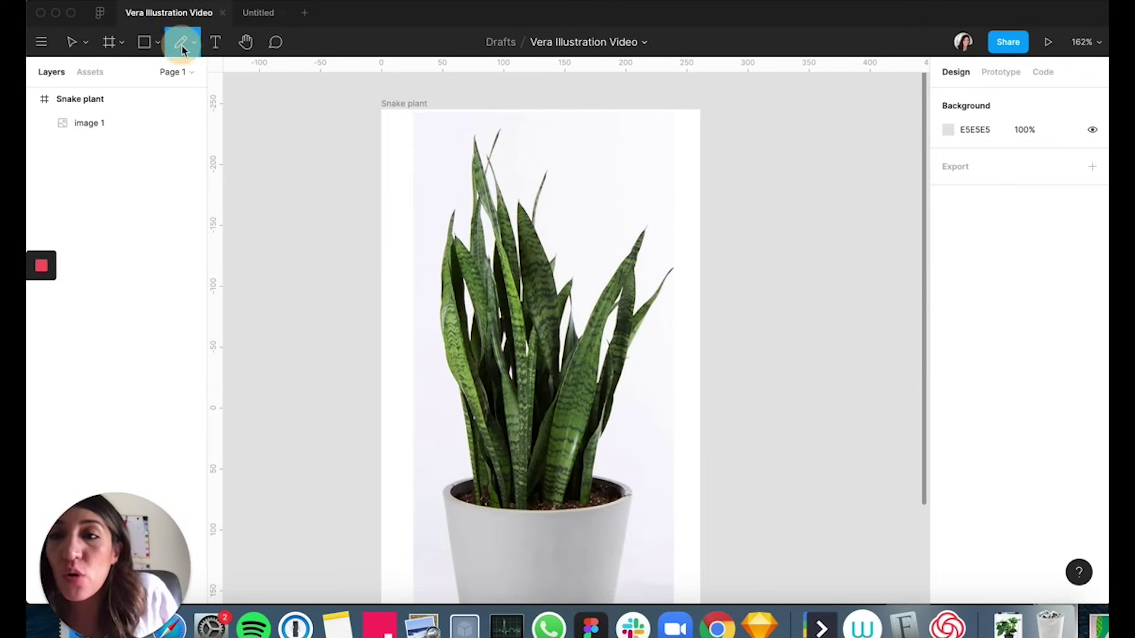
left_click(192, 43)
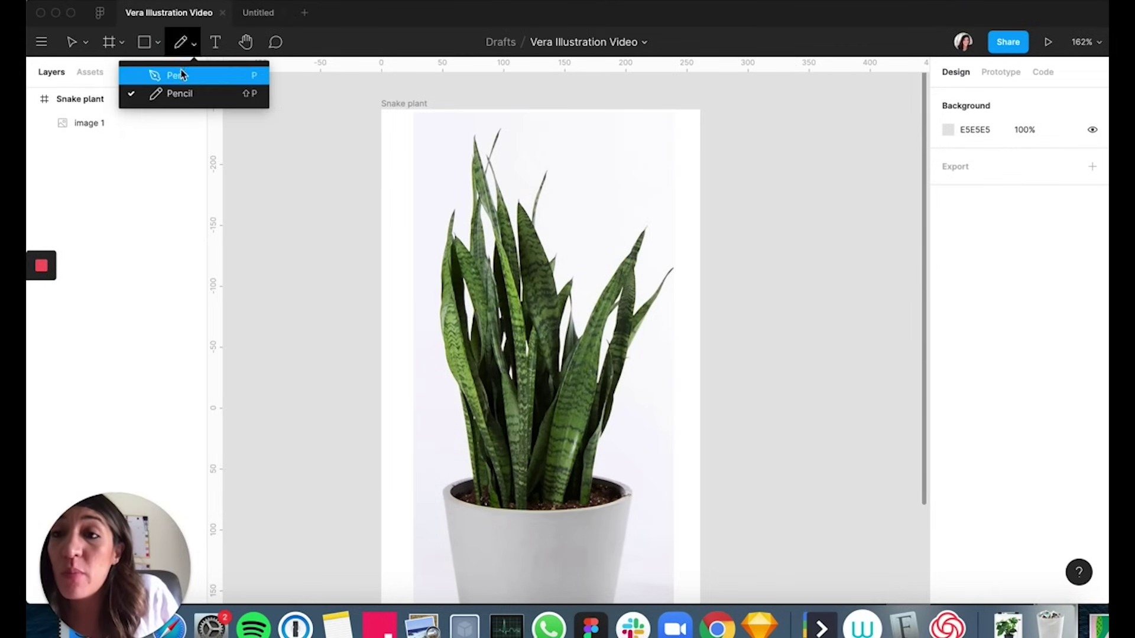
left_click(177, 95)
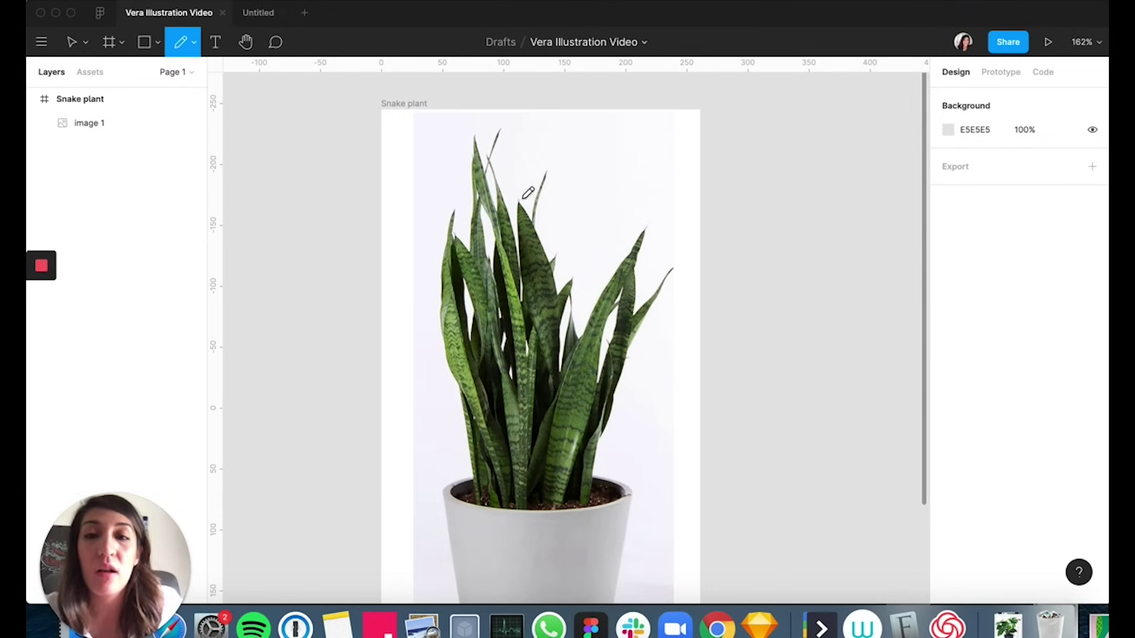
mouse_move(474, 137)
left_mouse_down()
mouse_move(505, 249)
mouse_move(525, 516)
mouse_move(531, 377)
mouse_move(515, 265)
mouse_move(472, 138)
left_mouse_up()
mouse_move(651, 236)
left_mouse_down()
mouse_move(600, 288)
mouse_move(540, 500)
mouse_move(620, 288)
mouse_move(651, 236)
left_mouse_up()
mouse_move(672, 268)
left_mouse_down()
mouse_move(619, 331)
mouse_move(590, 465)
mouse_move(672, 266)
left_mouse_up()
mouse_move(578, 273)
left_mouse_down()
mouse_move(539, 460)
mouse_move(578, 261)
left_mouse_up()
mouse_move(520, 198)
left_mouse_down()
mouse_move(556, 307)
mouse_move(532, 499)
mouse_move(528, 208)
mouse_move(518, 201)
left_mouse_up()
mouse_move(486, 177)
left_mouse_down()
mouse_move(517, 453)
mouse_move(505, 506)
mouse_move(460, 206)
left_mouse_up()
mouse_move(460, 206)
left_mouse_down()
mouse_move(505, 474)
mouse_move(489, 458)
mouse_move(452, 237)
mouse_move(490, 432)
mouse_move(479, 503)
mouse_move(451, 363)
mouse_move(453, 225)
mouse_move(463, 201)
left_mouse_up()
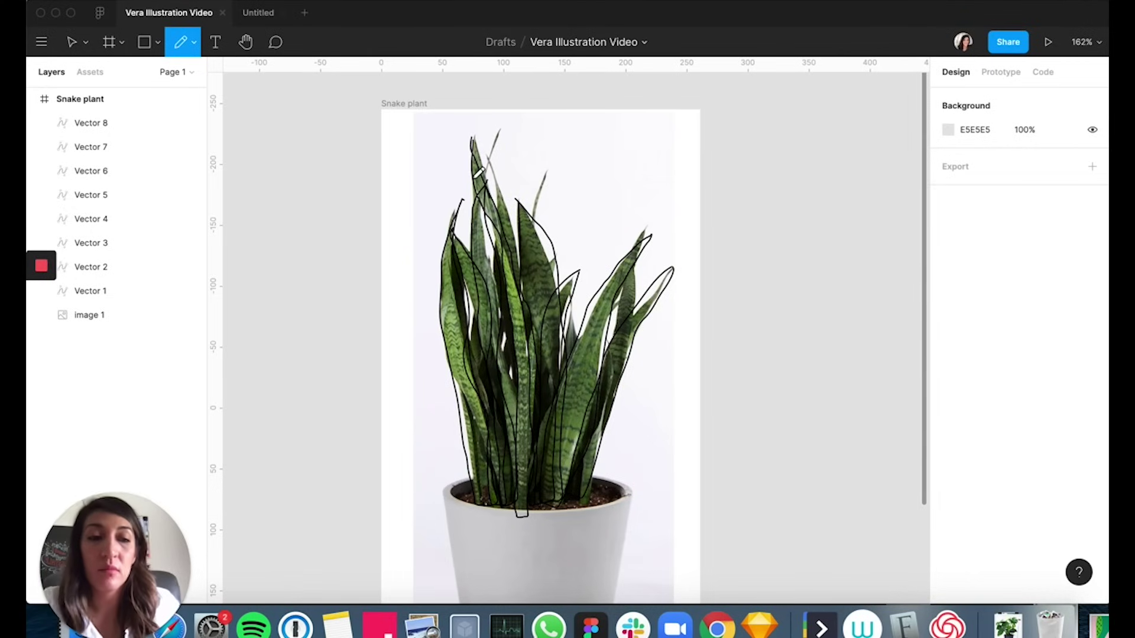
key("v")
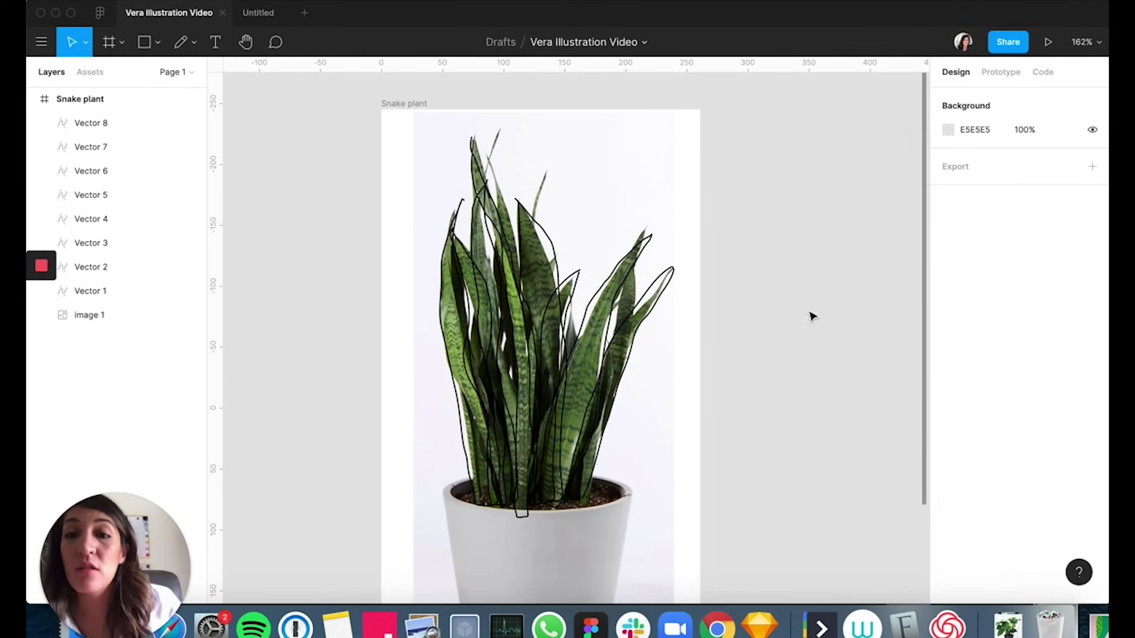
Hide the reference plant photo so only the traced leaf outlines show.
left_click(480, 144)
left_click(192, 315)
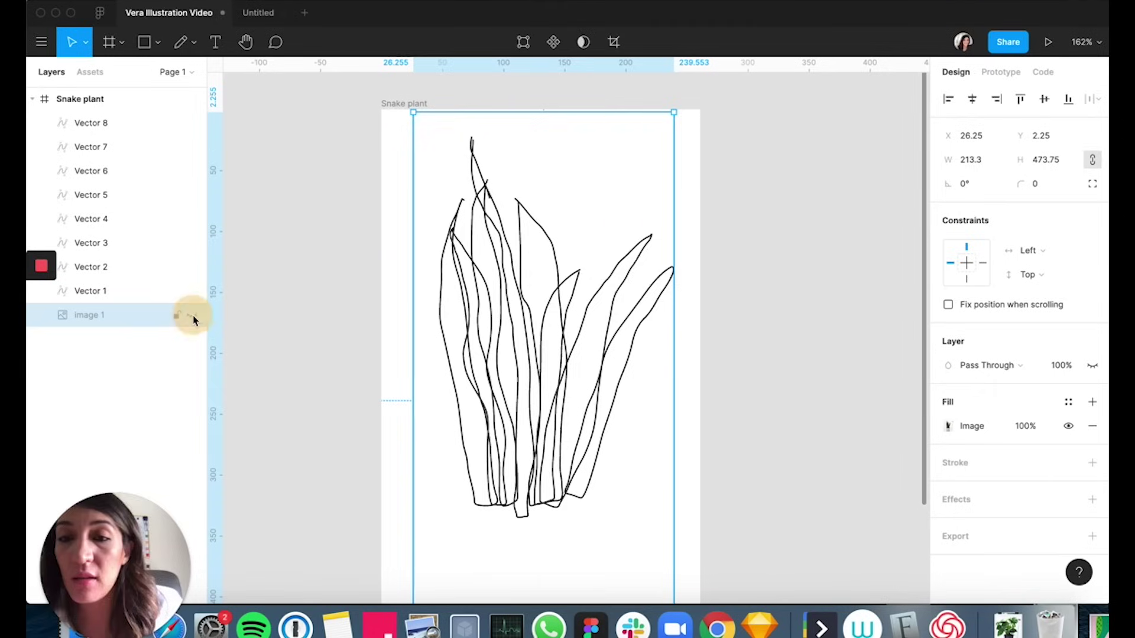
left_click(753, 202)
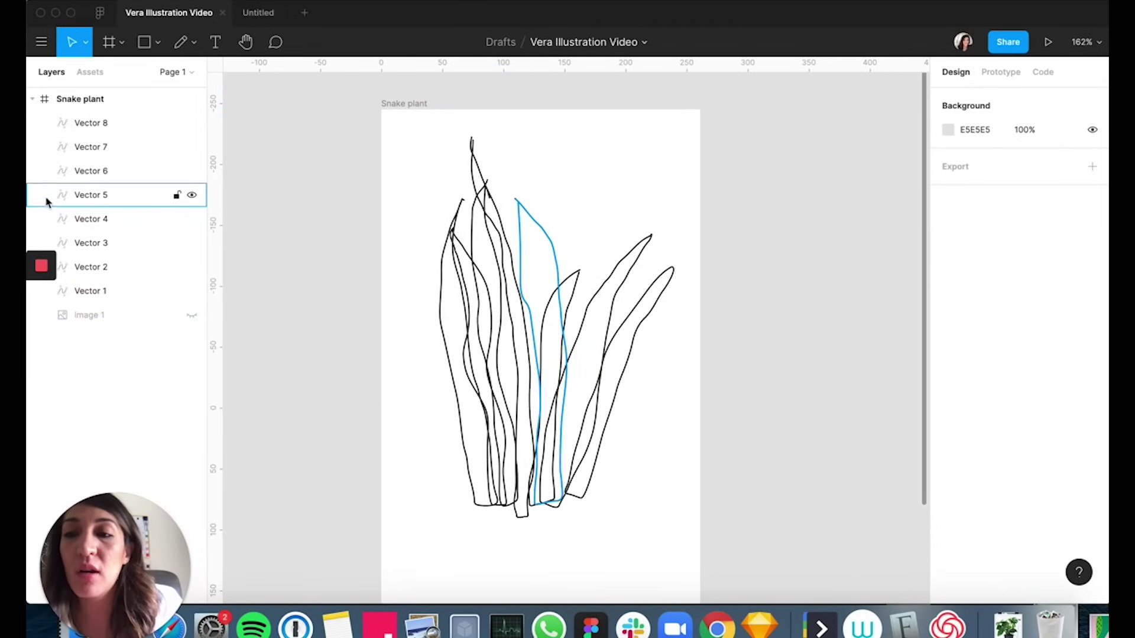
Add a fill to all eight leaf outlines and apply the Green 1 style from Vera Colors.
mouse_move(431, 174)
left_mouse_down()
mouse_move(613, 441)
mouse_move(692, 510)
left_mouse_up()
left_click(1092, 402)
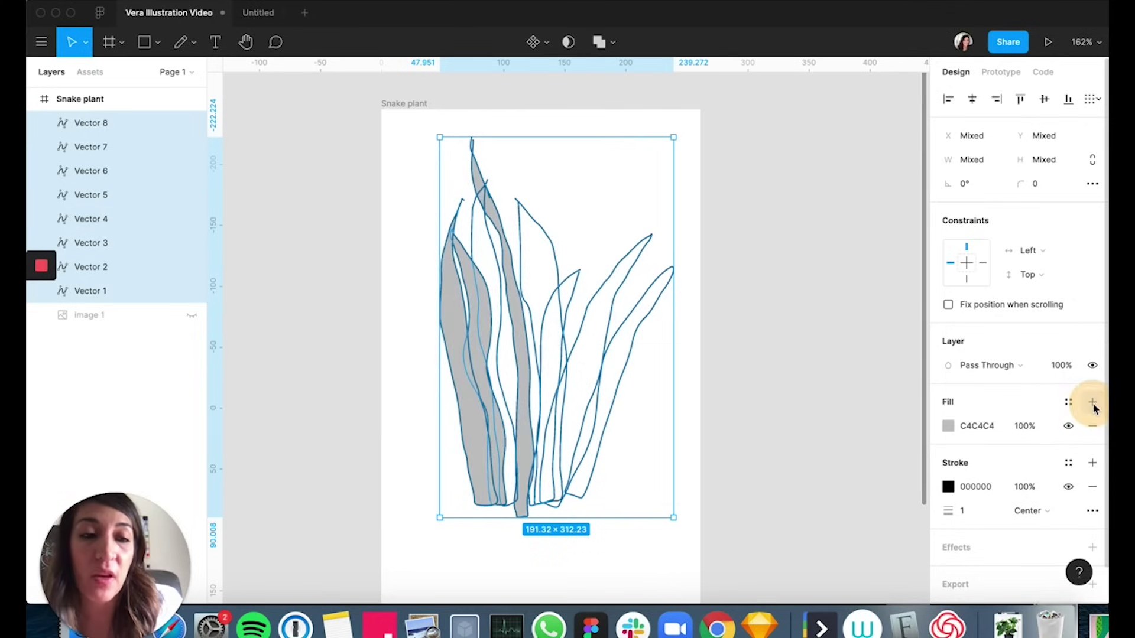
left_click(1068, 401)
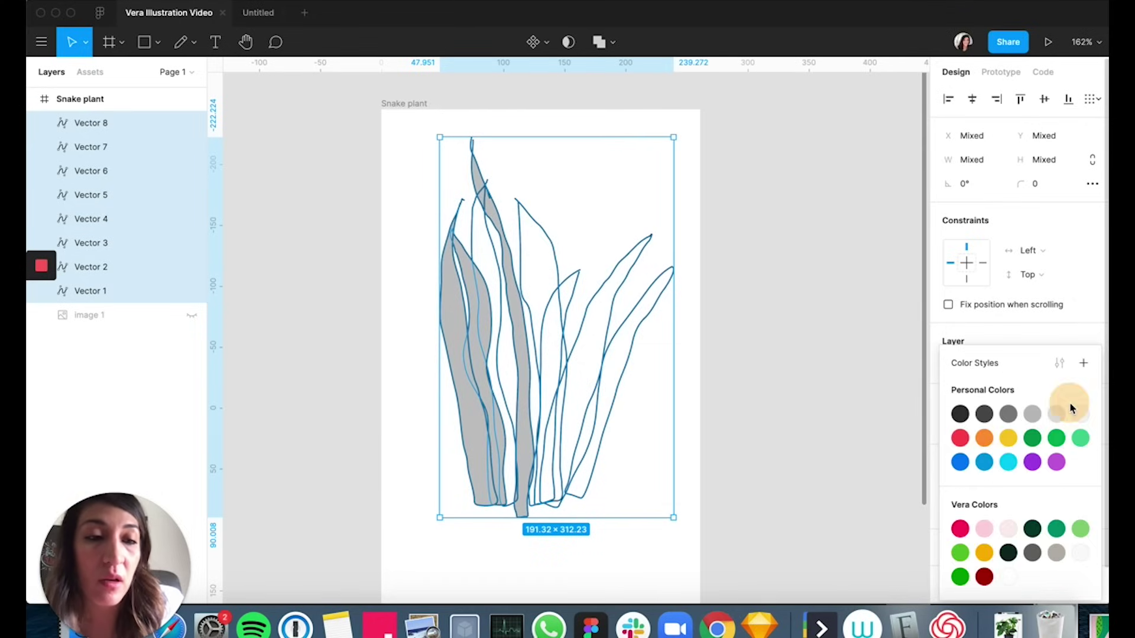
left_click(1056, 528)
left_click(1033, 411)
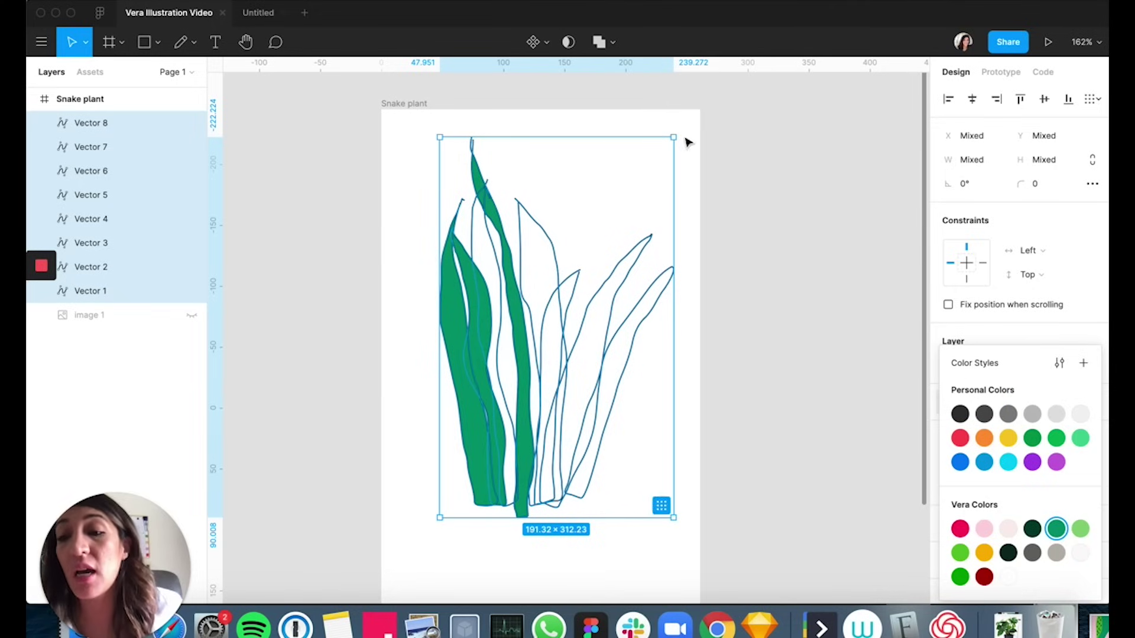
left_click(753, 232)
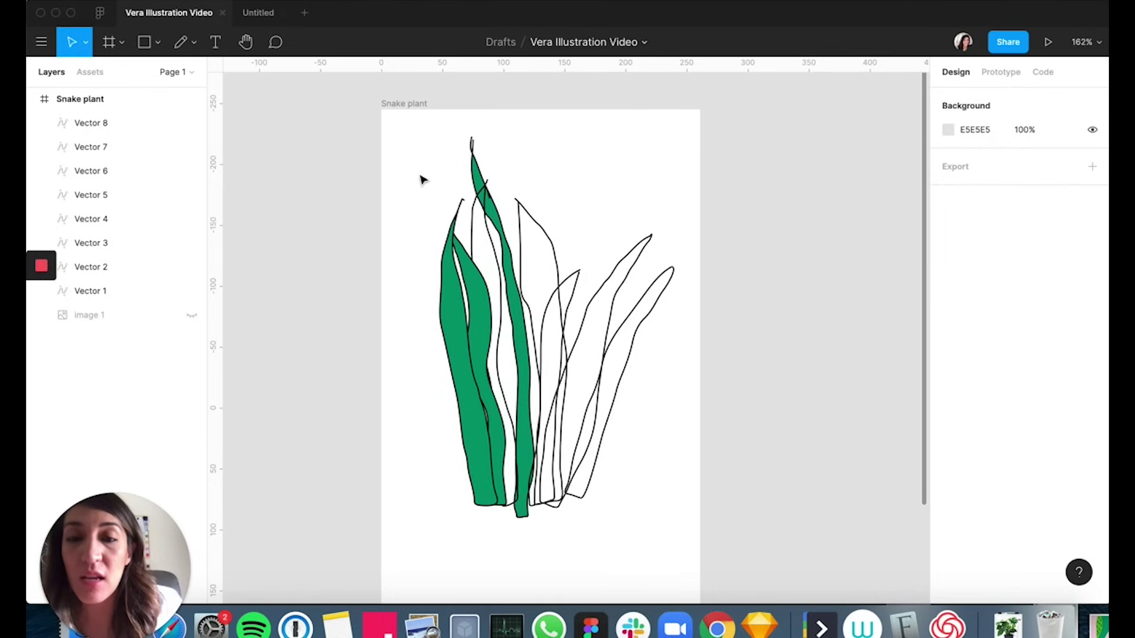
Join the loose ends at the tip of the leftmost leaf (Vector 8) and adjust the tip's points.
key("z")
left_click_drag(406, 134, 629, 375)
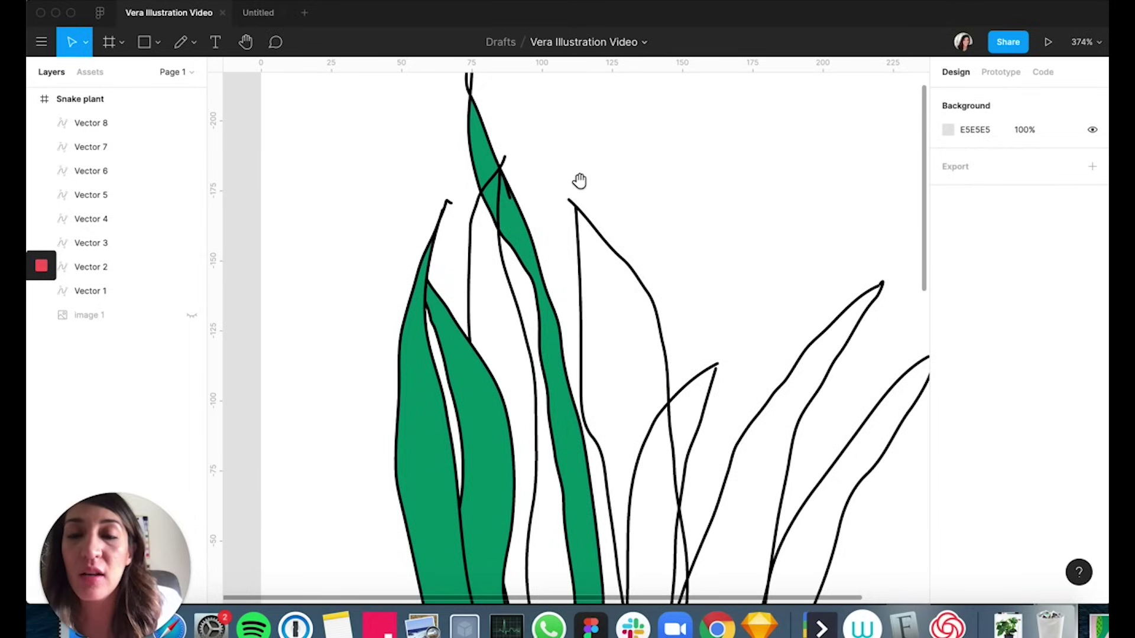
left_click_drag(578, 180, 587, 330)
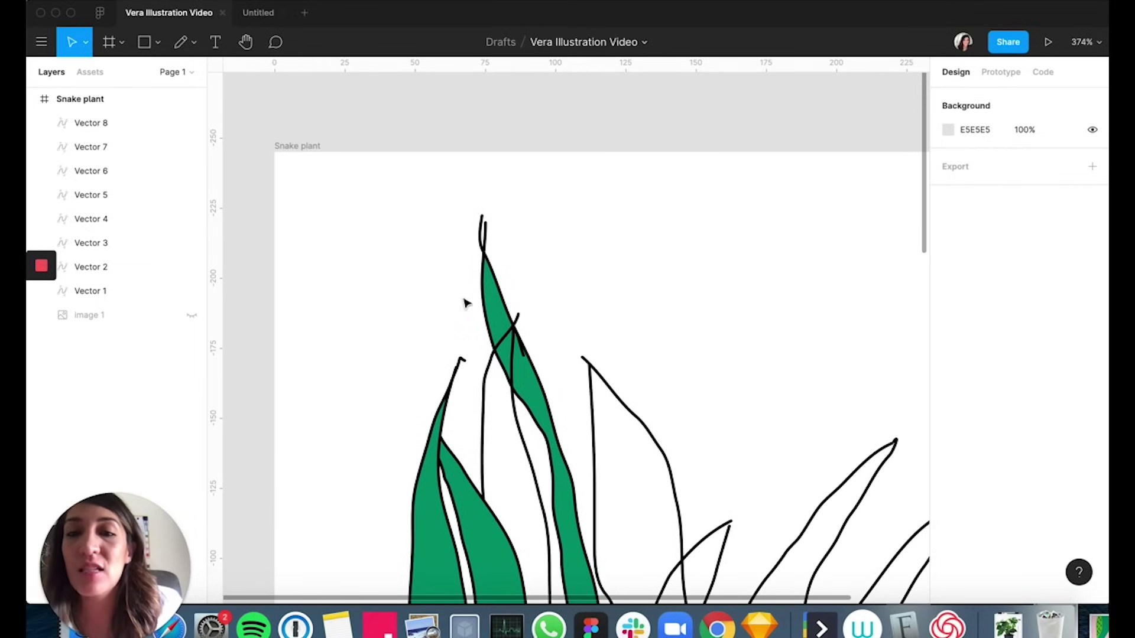
left_click(440, 444)
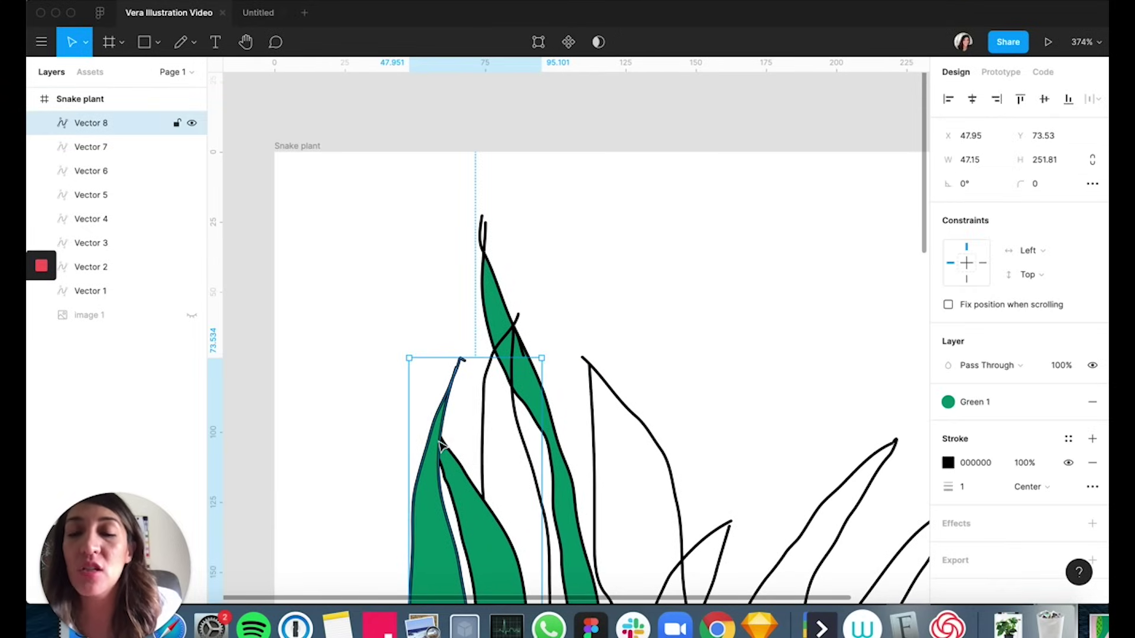
key("z")
left_click(484, 385)
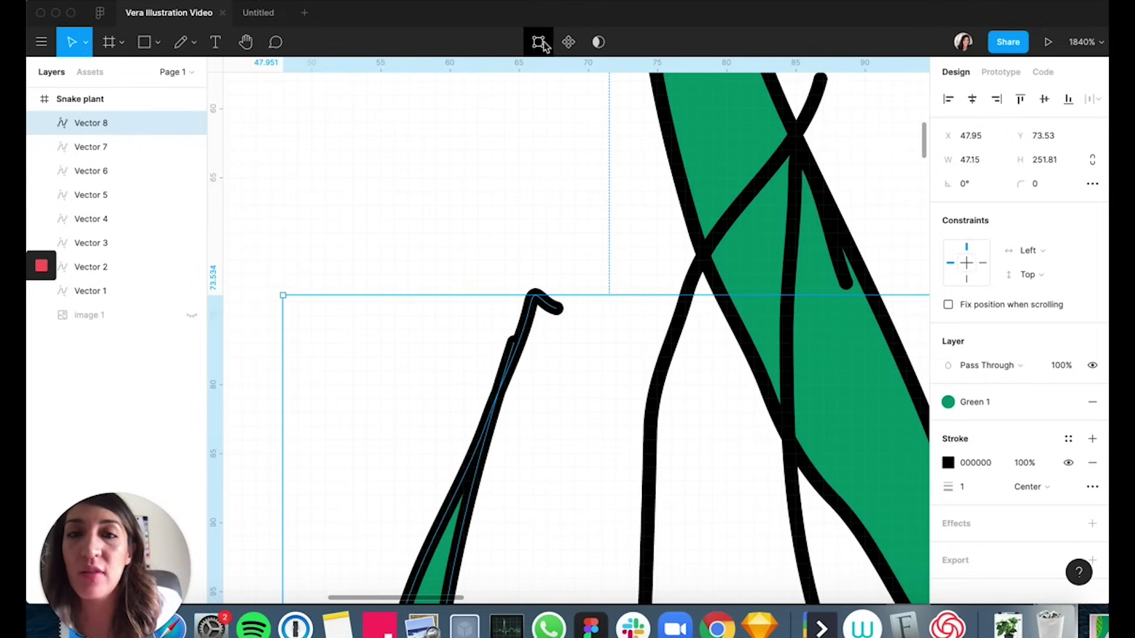
left_click(544, 45)
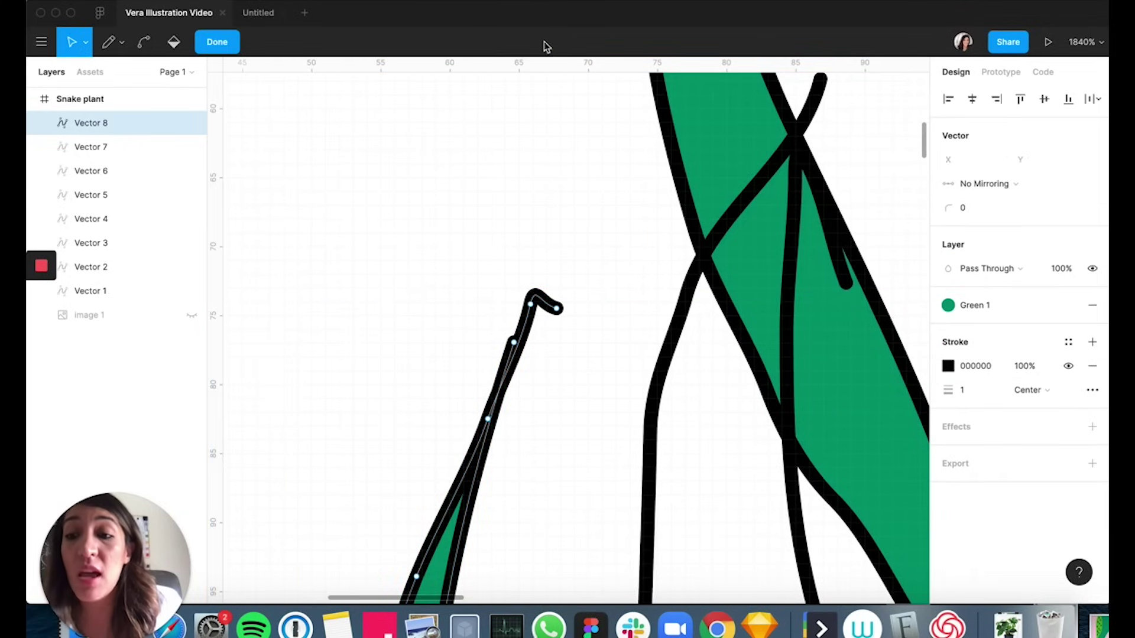
left_click_drag(562, 314, 517, 304)
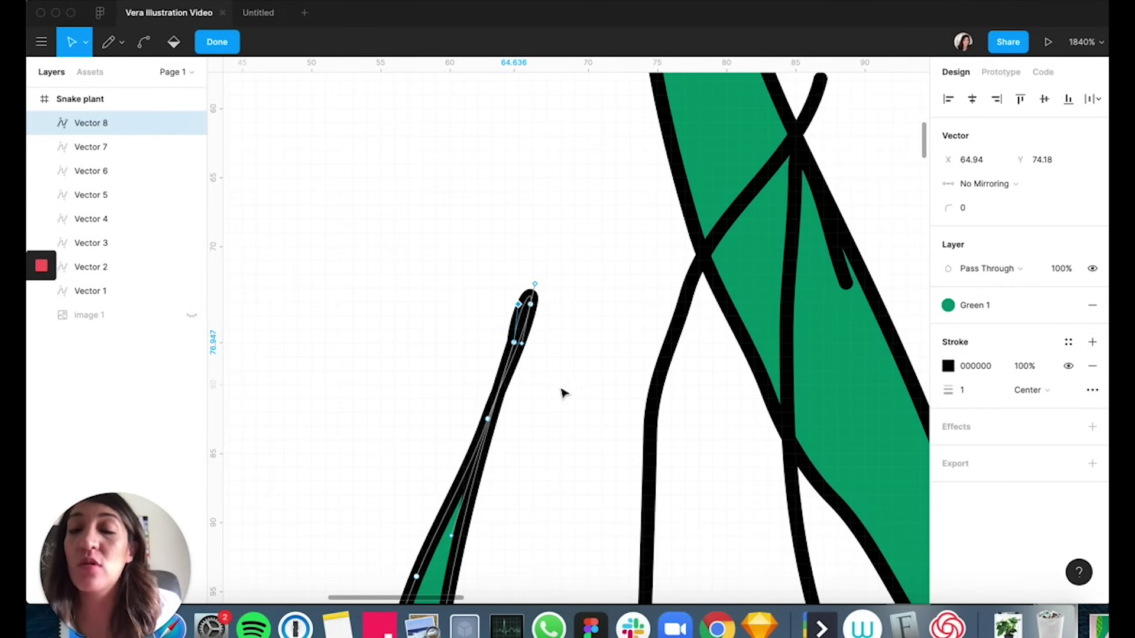
left_click_drag(564, 392, 495, 310)
left_click_drag(461, 221, 495, 221)
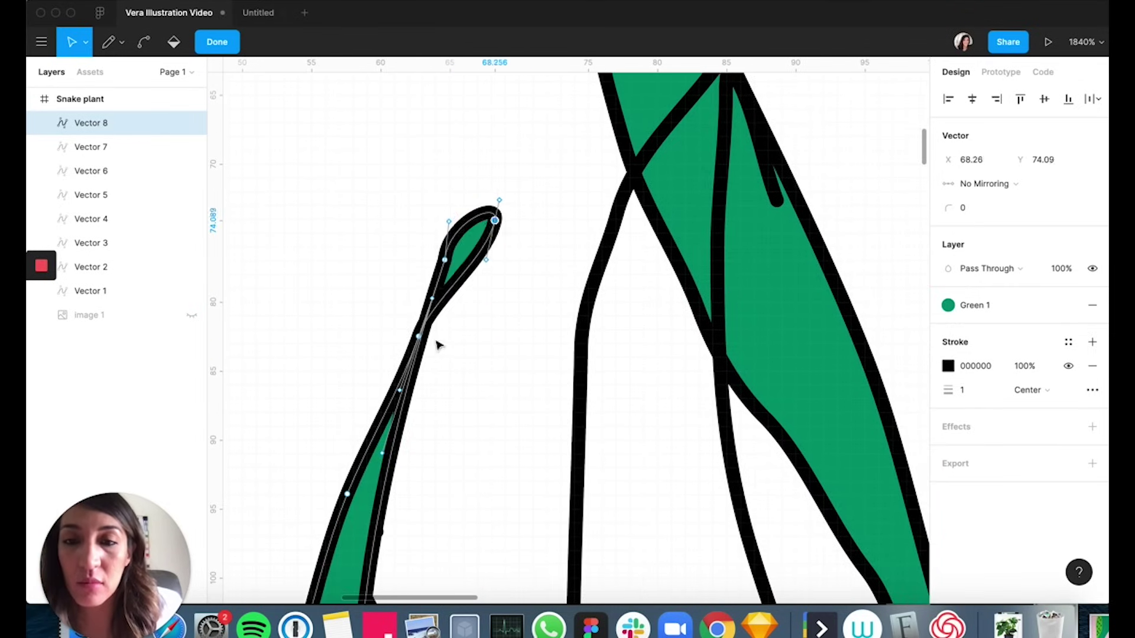
left_click_drag(439, 313, 431, 225)
Tidy and close the outline tips of the short leaf beside the leftmost one and of the tallest leaf.
key("super+minus")
key("super+minus")
key("super+minus")
key("super+minus")
left_click_drag(581, 458, 518, 245)
key("Escape")
key("Escape")
scroll(482, 243, "up", 10)
key("Return")
left_click(469, 123)
scroll(552, 329, "up", 8)
double_click(355, 289)
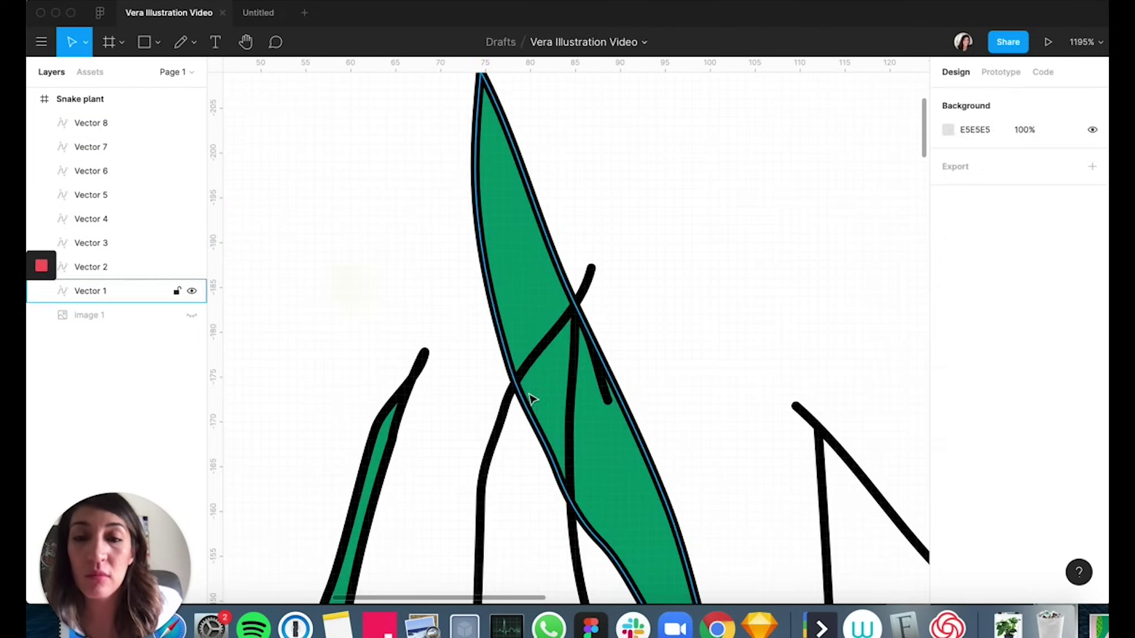
Join the loose ends at the tip of the leaf overlapping the tallest leaf (Vector 6).
double_click(531, 399)
left_click_drag(590, 266, 576, 377)
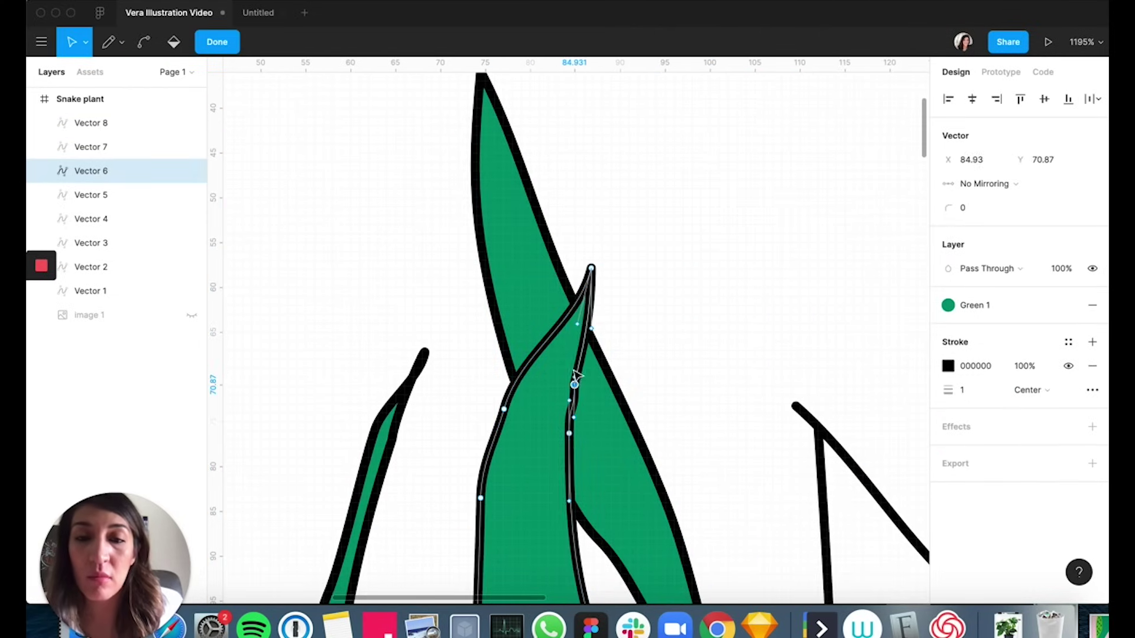
left_click(651, 195)
key("super+minus")
key("super+minus")
scroll(651, 195, "down", 5)
left_click(230, 43)
Join the open ends at the tip of the wide middle leaf (Vector 5) to close its outline.
left_click(486, 162)
left_click(539, 43)
left_click_drag(487, 163, 482, 155)
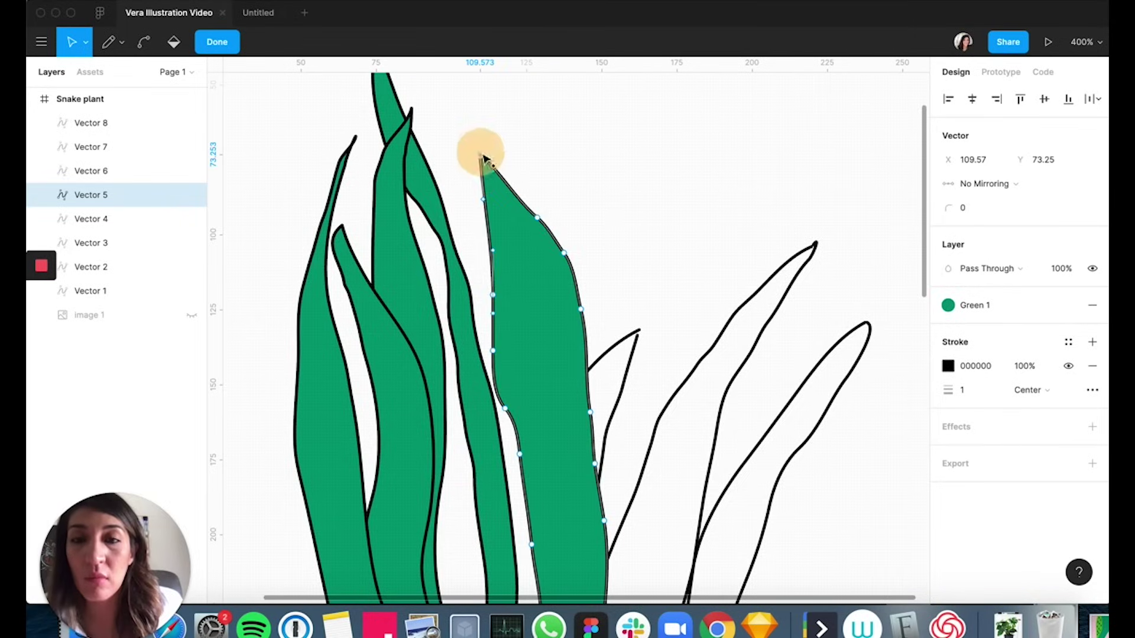
scroll(491, 159, "down", 5)
key("Return")
Close the outline of the short leaf behind the wide middle leaf (Vector 4) at its tip.
left_click(527, 168)
key("Return")
left_click_drag(537, 107, 540, 102)
scroll(549, 118, "up", 2)
key("Return")
Close the outline of the second leaf from the right (Vector 2) by joining its ends at the tip.
left_click(592, 138)
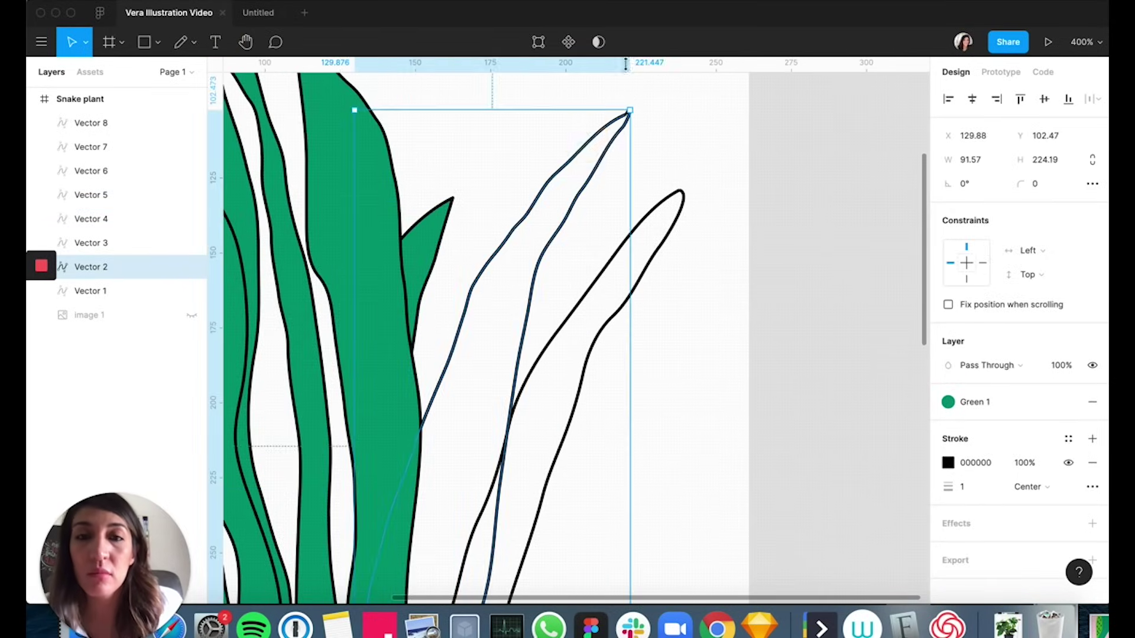
left_click(539, 42)
left_click_drag(629, 111, 625, 115)
key("Return")
Join the open ends at the tip of the rightmost leaf (Vector 3) so its outline closes.
left_click(680, 192)
left_click(538, 42)
mouse_move(680, 190)
left_mouse_down()
mouse_move(607, 269)
mouse_move(680, 191)
left_mouse_up()
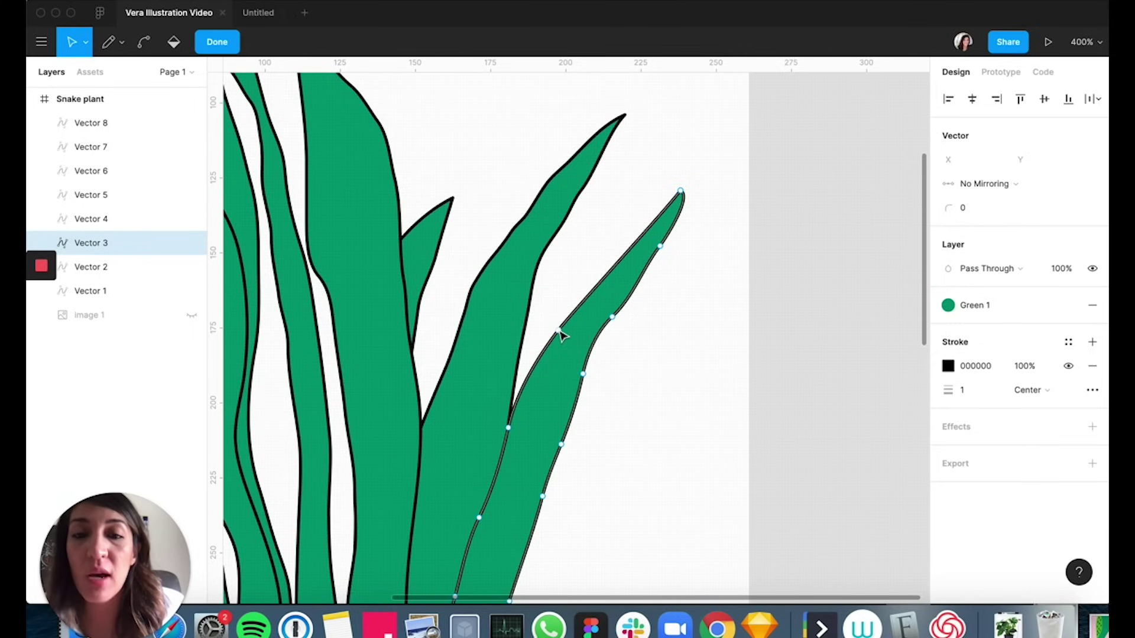
Delete the upper point on the rightmost leaf's left edge and reconnect that edge to the leaf's tip.
left_click_drag(558, 329, 612, 258)
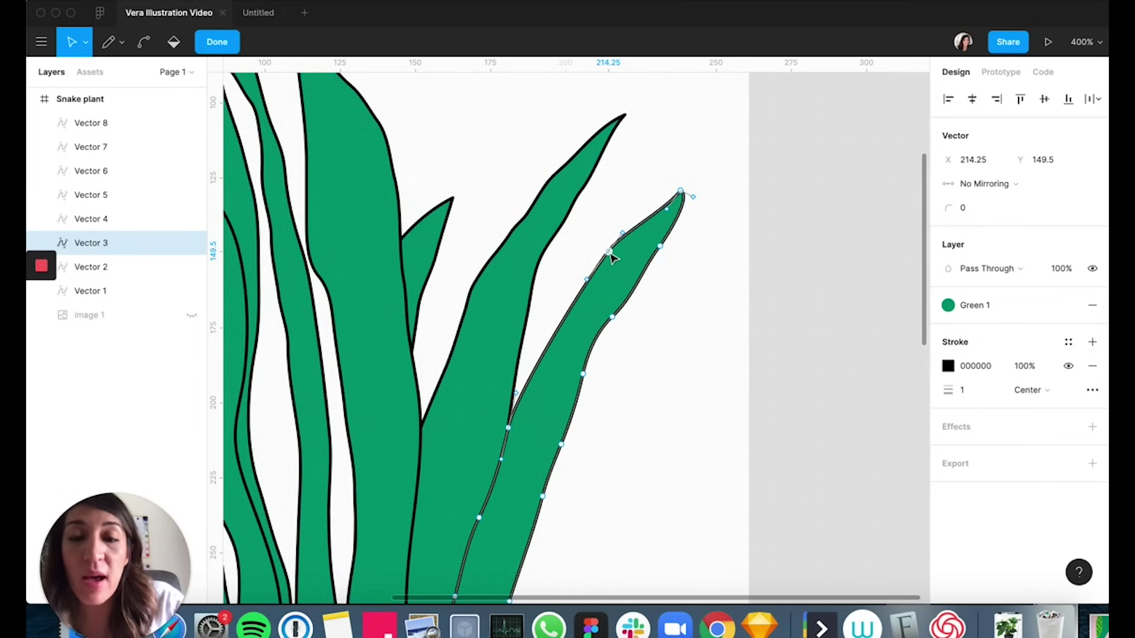
key("Delete")
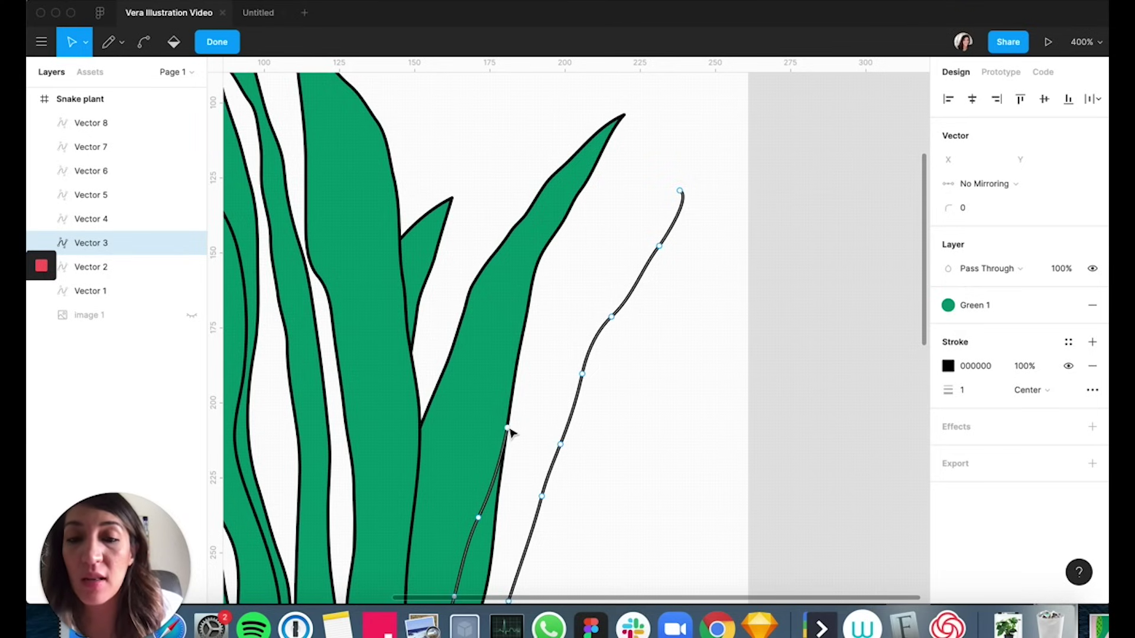
left_click_drag(507, 427, 679, 194)
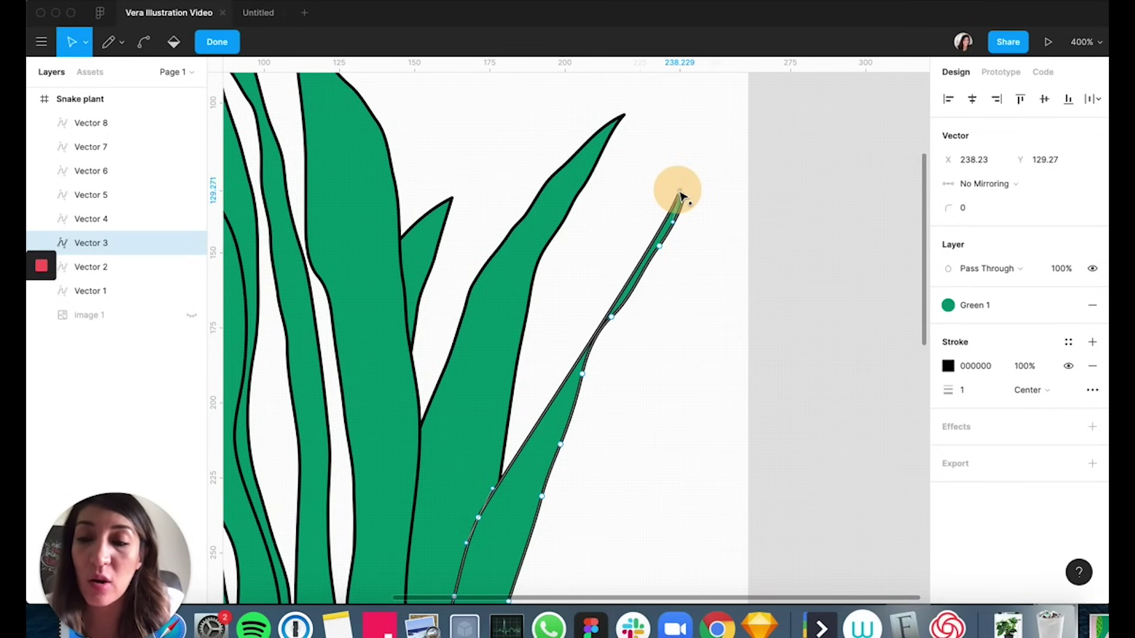
Adjust the curve handle at the rightmost leaf's tip to widen the upper part of the blade.
left_click_drag(674, 220, 640, 233)
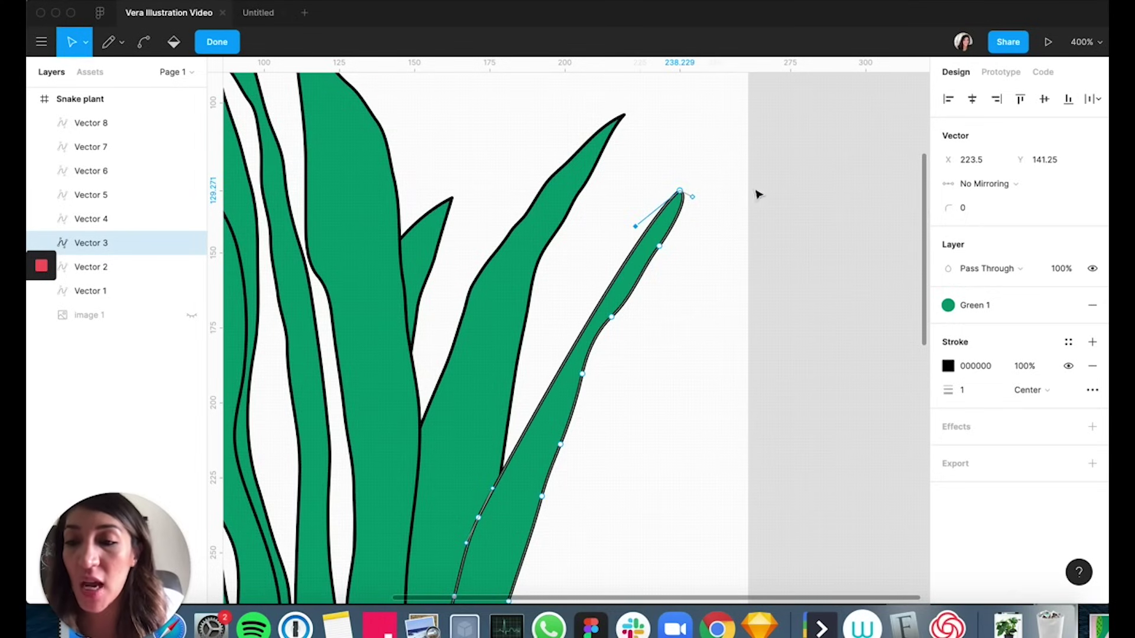
key("super")
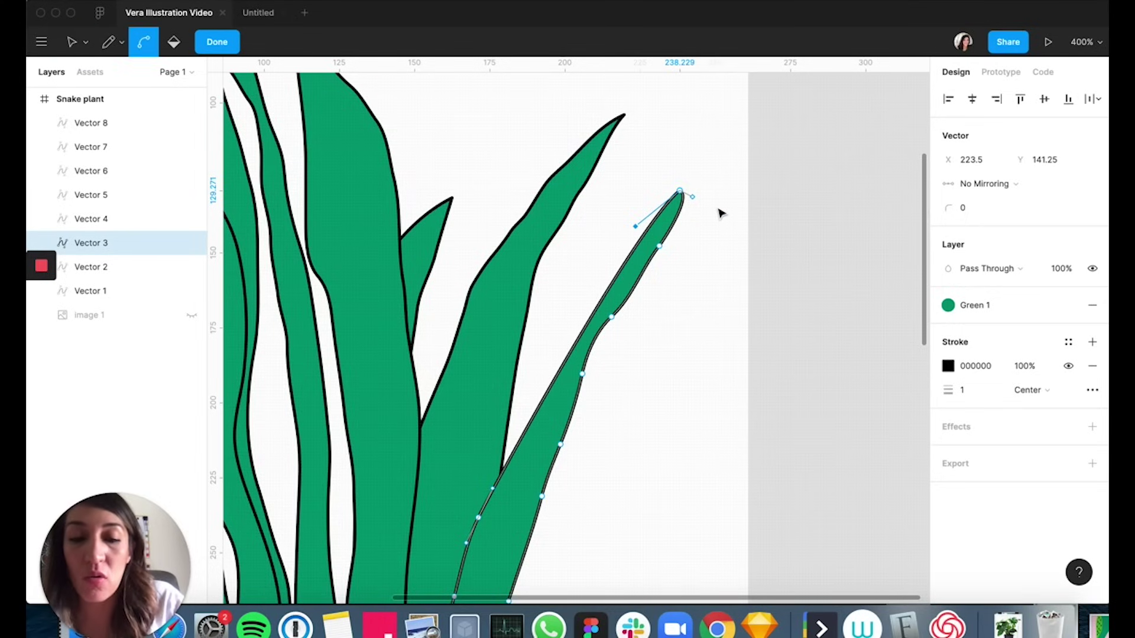
key("minus")
left_click(676, 189)
Show the reference plant photo again beneath the green leaves.
scroll(631, 375, "down", 3)
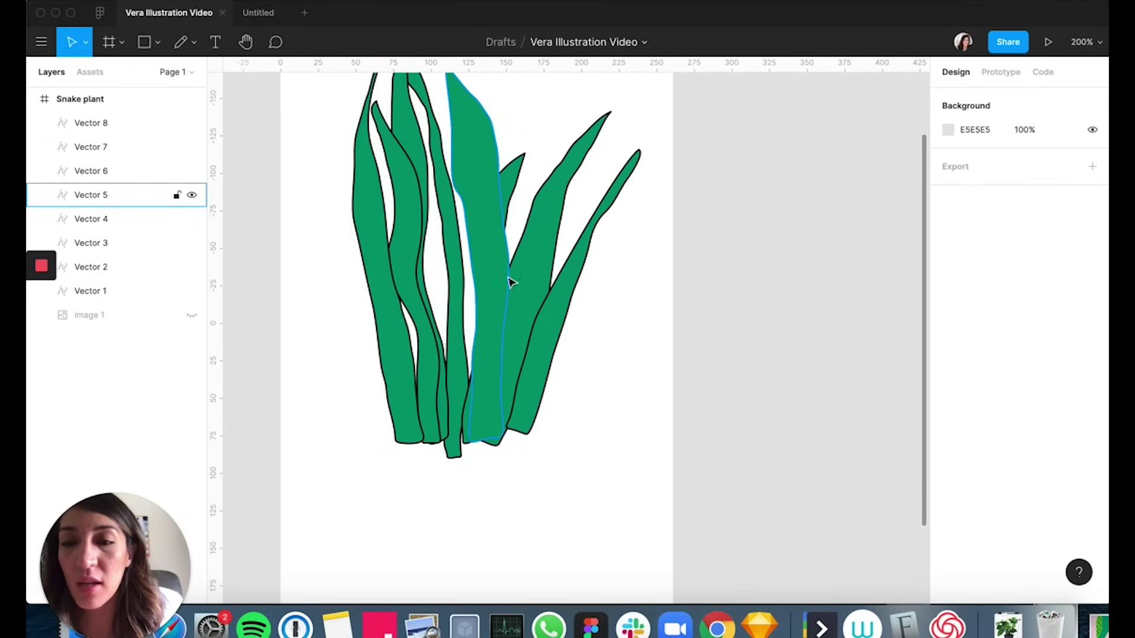
left_click(192, 315)
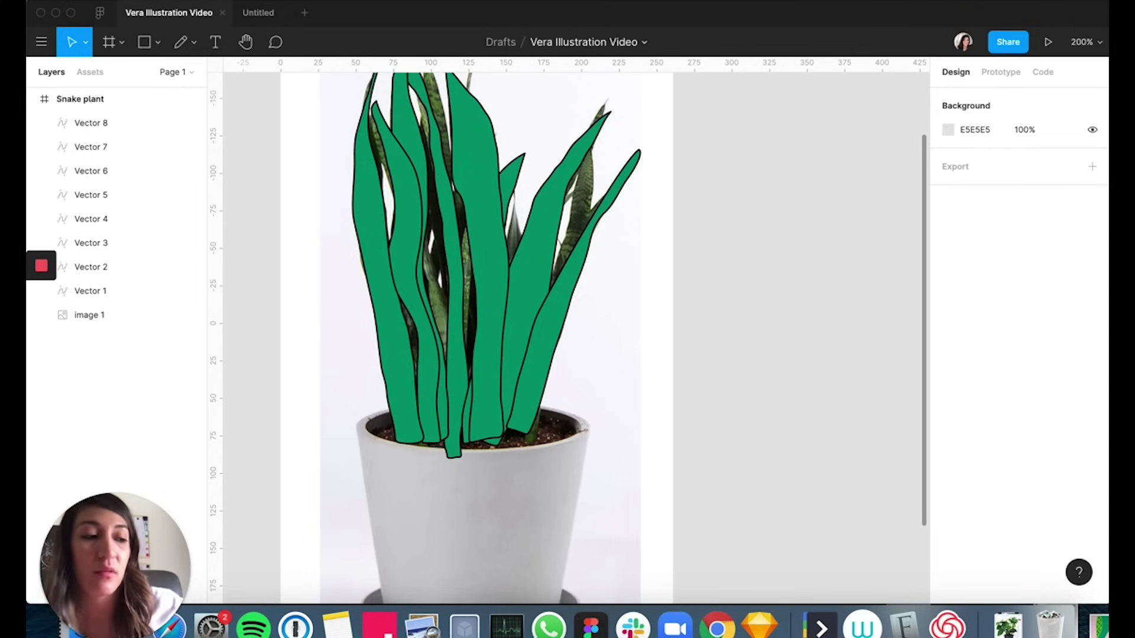
Trace two more leaf outlines over the photo with the Pencil tool, one at center-left and one behind the right-hand leaves.
mouse_move(452, 535)
left_mouse_down()
mouse_move(408, 94)
mouse_move(389, 76)
left_mouse_up()
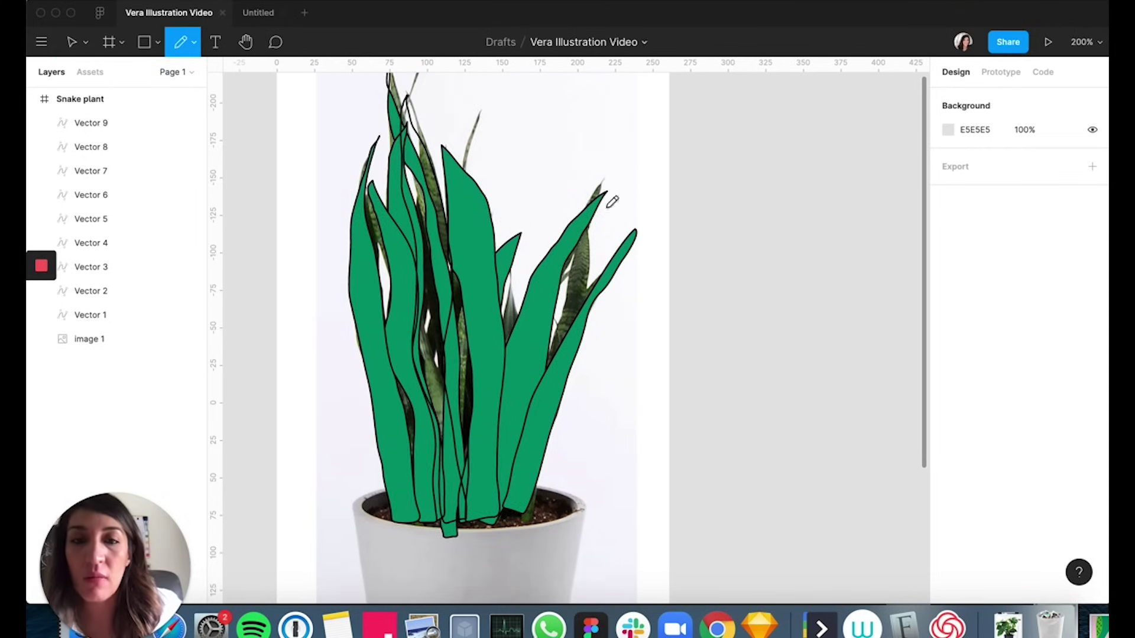
mouse_move(620, 168)
left_mouse_down()
mouse_move(547, 459)
mouse_move(552, 322)
mouse_move(625, 168)
left_mouse_up()
scroll(644, 159, "up", 1)
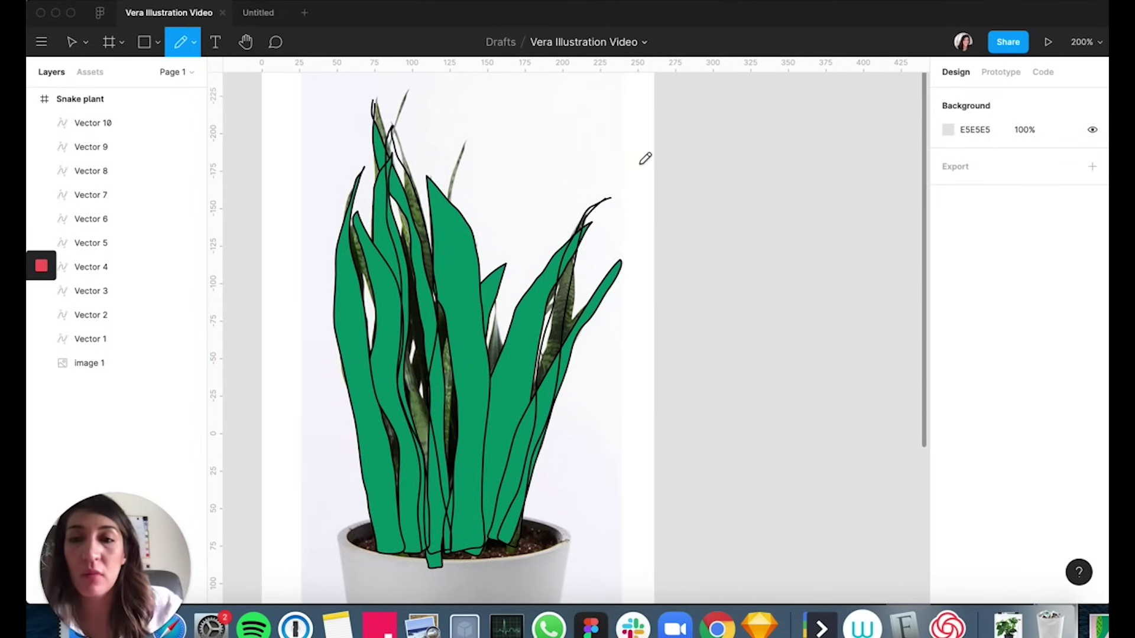
Join the open ends at the tip of the newly traced center-left leaf (Vector 9) so its outline closes.
key("v")
left_click(587, 145)
left_click(413, 183)
left_click(544, 47)
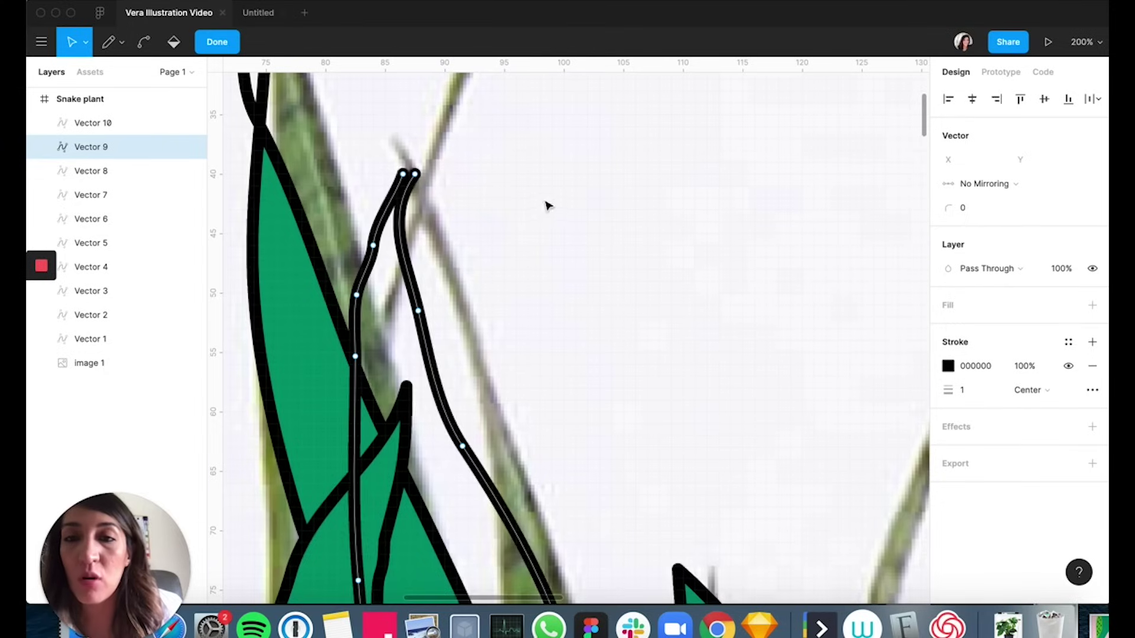
scroll(395, 130, "up", 10)
mouse_move(415, 174)
left_mouse_down()
mouse_move(397, 176)
mouse_move(407, 163)
left_mouse_up()
Fill the center-left leaf (Vector 9) with the light green color style and finish editing the shape.
left_click(1093, 306)
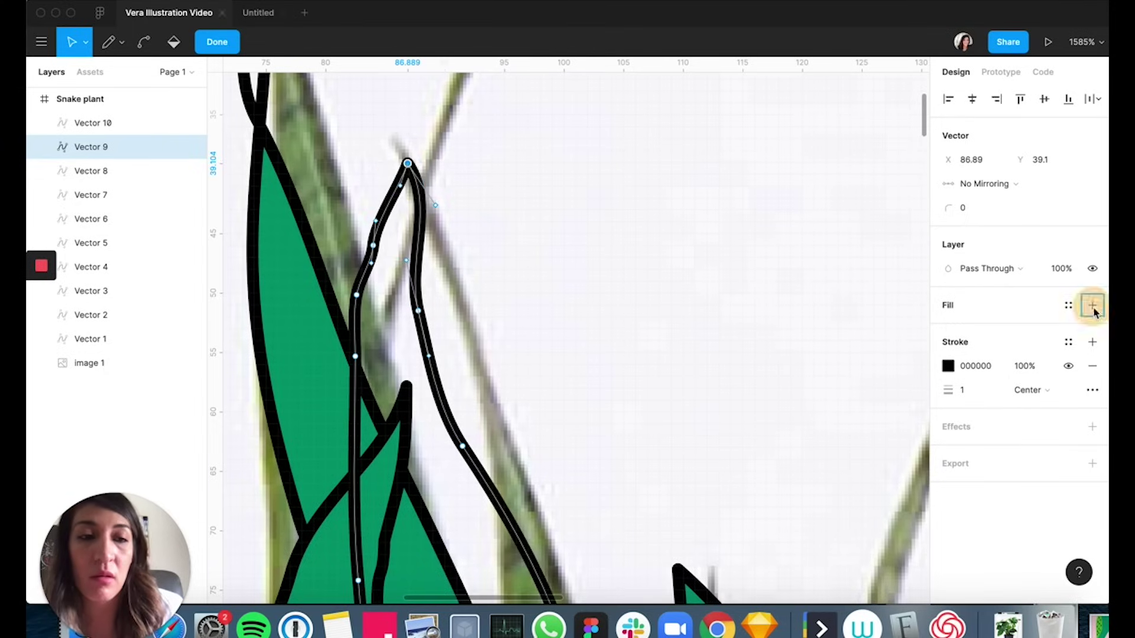
left_click(1068, 305)
left_click(775, 302)
key("super+0")
scroll(603, 380, "up", 5)
left_click(216, 42)
Apply the Green 1 color style to the stroke of the newly traced right-hand leaf (Vector 10).
left_click(94, 123)
left_click(1068, 440)
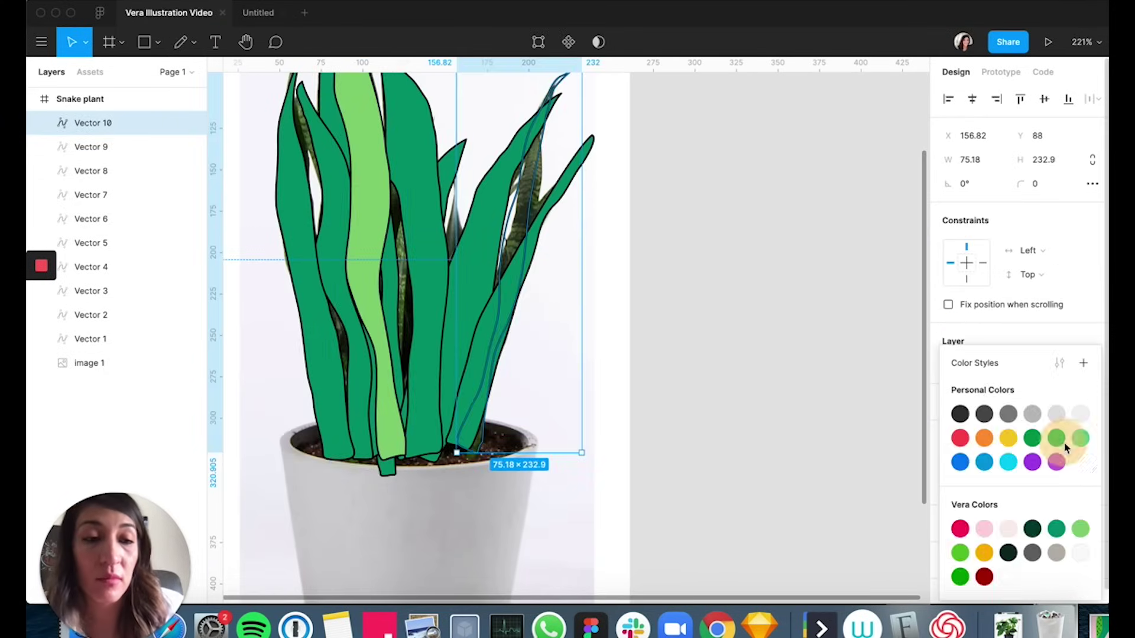
left_click(1052, 527)
Join the open ends at the tip of the right-hand leaf (Vector 10) and adjust the tip's curve handle.
left_click_drag(644, 148, 529, 267)
scroll(473, 207, "up", 10)
left_click(539, 42)
left_click_drag(640, 104, 591, 112)
mouse_move(597, 106)
left_mouse_down()
mouse_move(467, 184)
mouse_move(592, 112)
left_mouse_up()
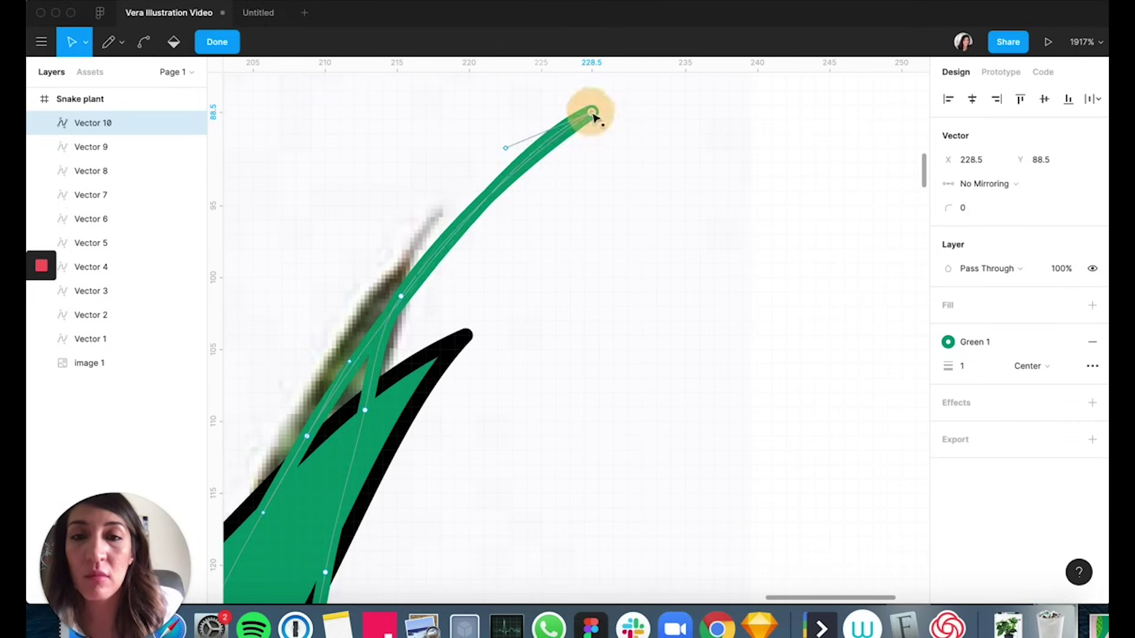
left_click_drag(509, 151, 481, 113)
Fill the right-hand leaf (Vector 10) with the Green 1 color style and finish editing it.
left_click(1093, 305)
left_click(1068, 306)
left_click(1056, 503)
key("super+0")
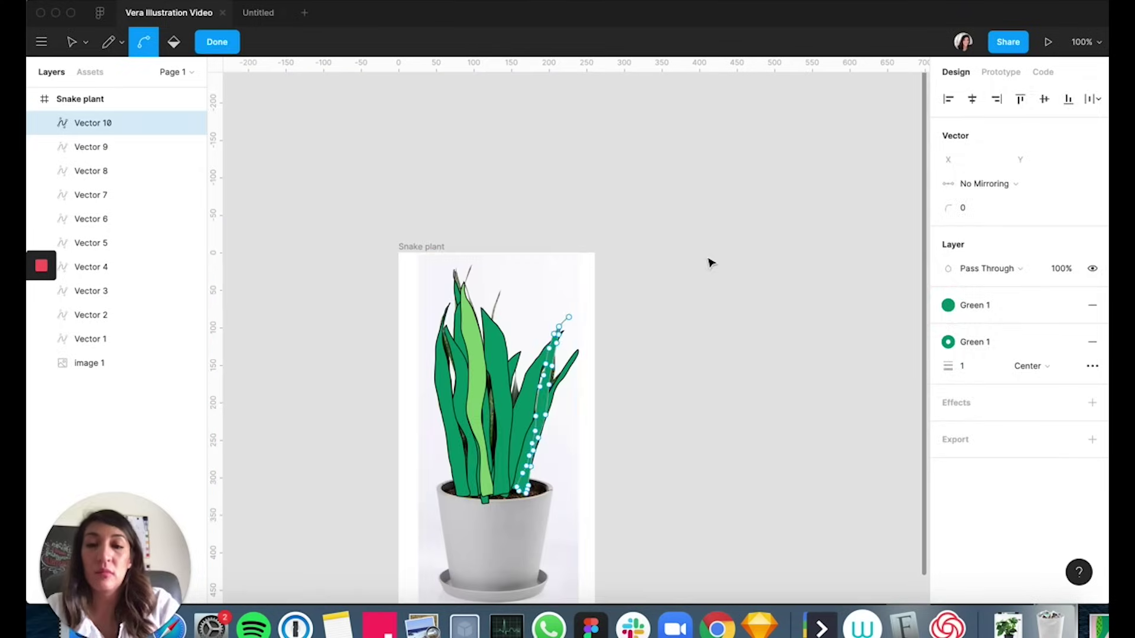
key("Escape")
key("Escape")
Check the leaves without the reference photo, then move the photo out of the frame to the right of the illustration.
left_click(192, 364)
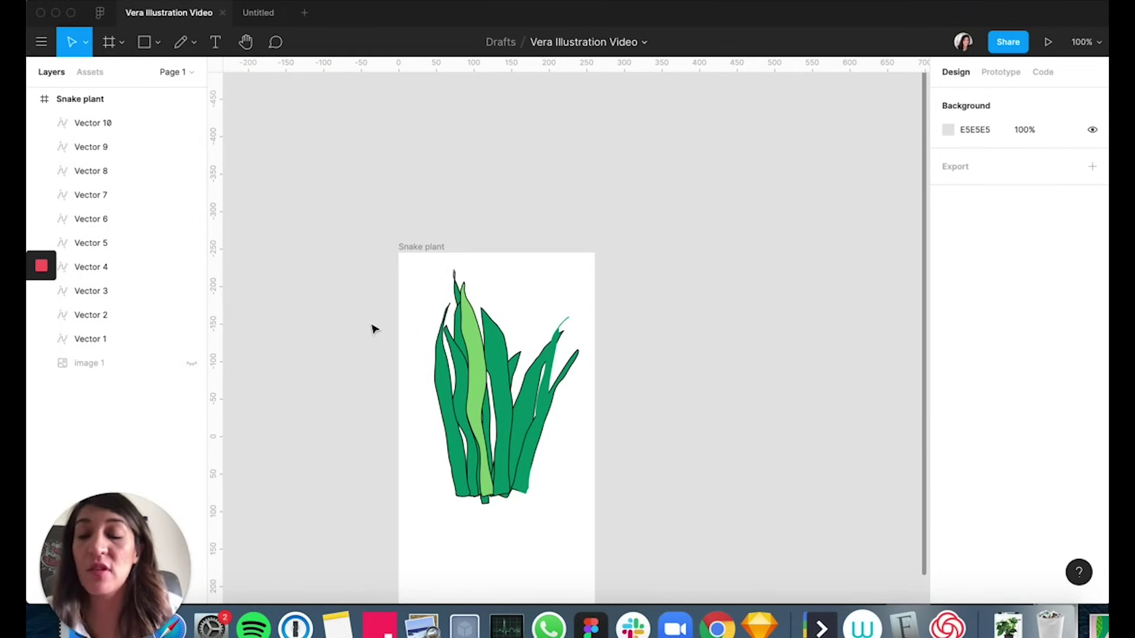
left_click(191, 364)
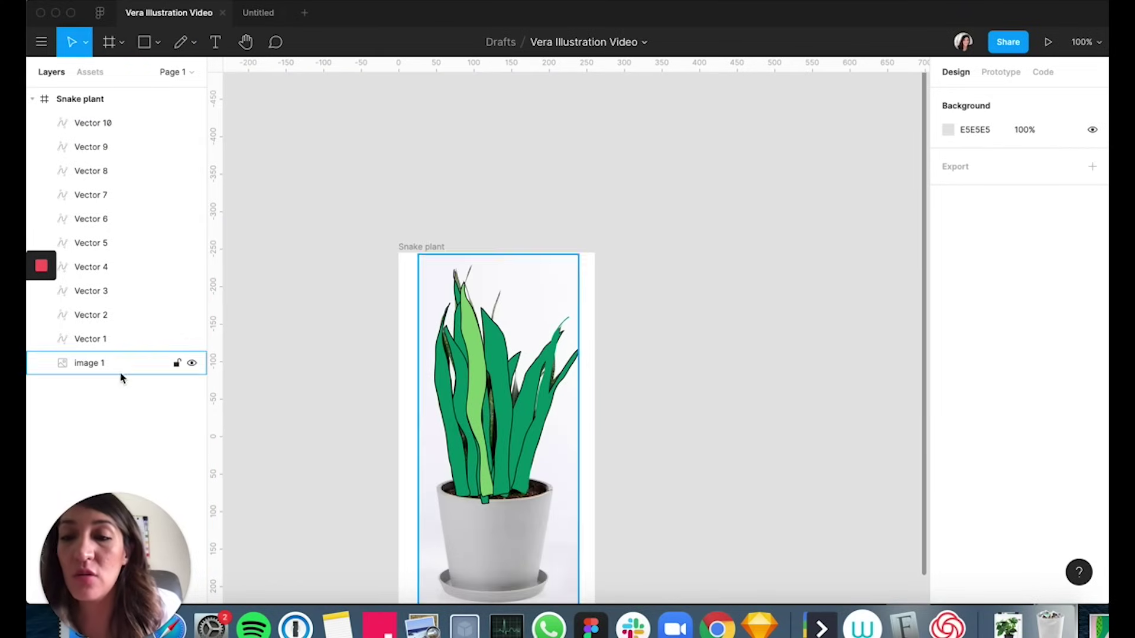
left_click(118, 363)
left_click_drag(463, 540, 651, 540)
left_click_drag(727, 499, 703, 466)
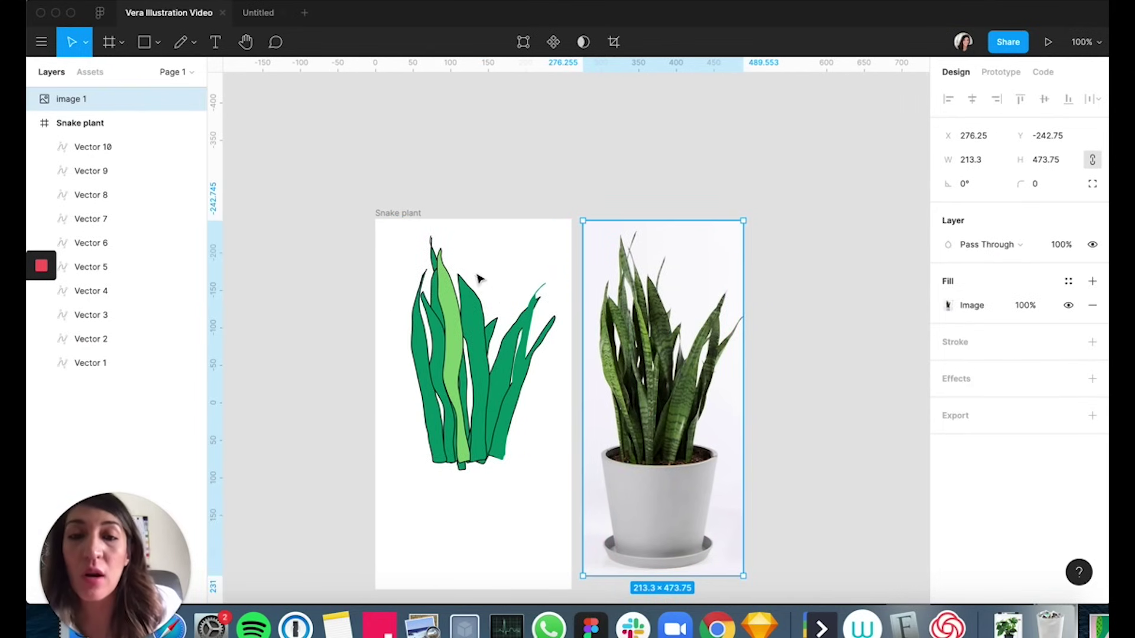
Send the reference photo to the back of the layer order and activate the Pencil tool.
key("z")
left_click_drag(378, 214, 796, 526)
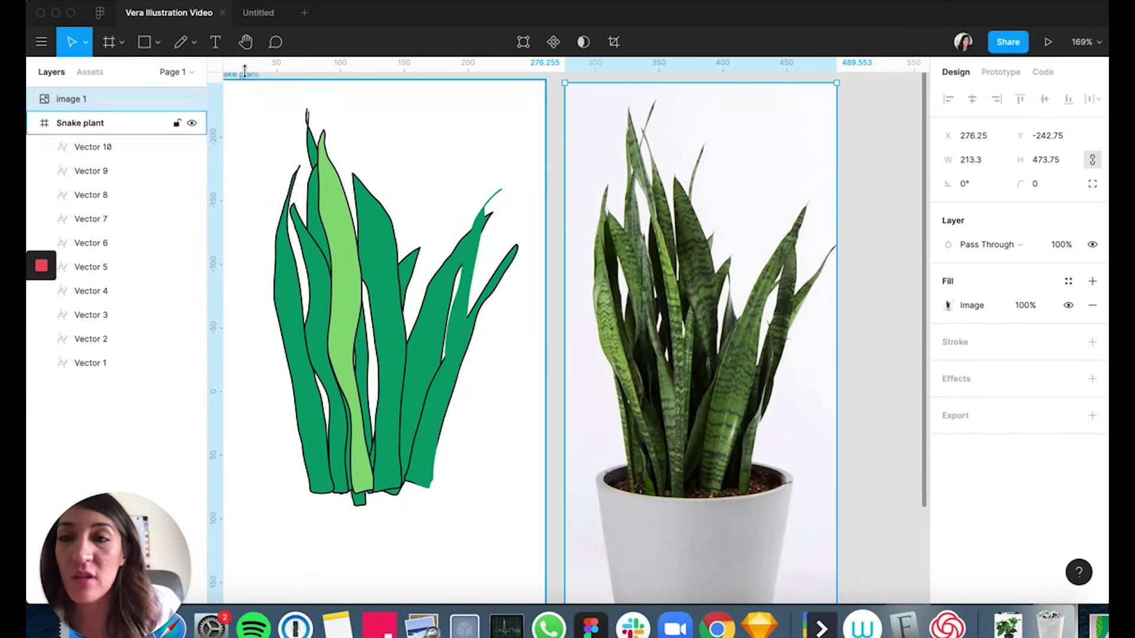
left_click(184, 42)
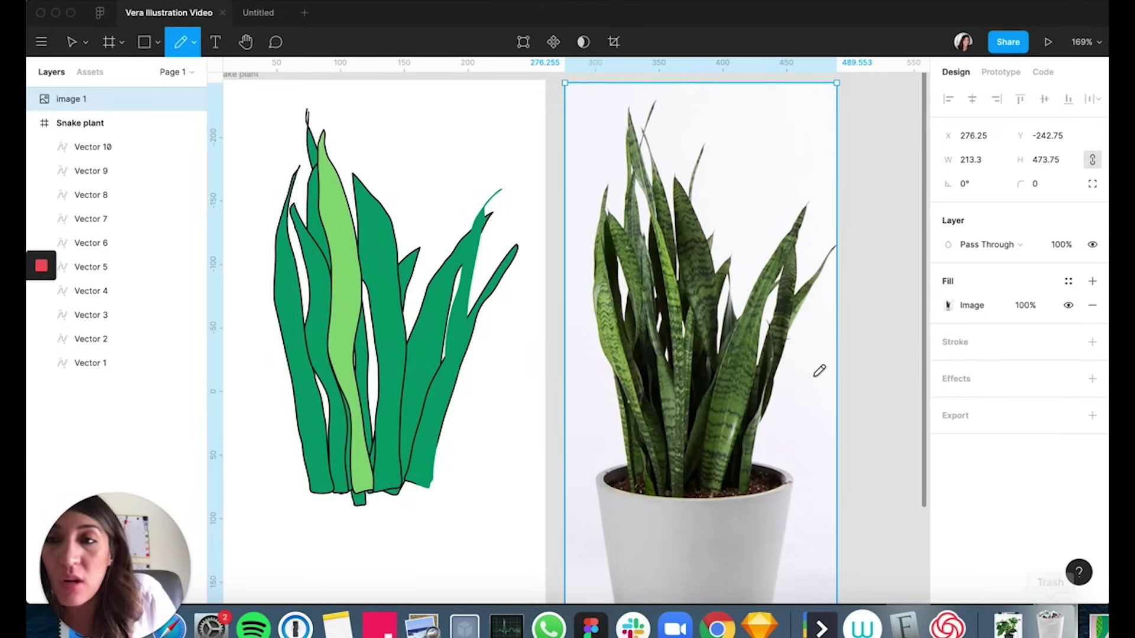
key("super+alt+bracketleft")
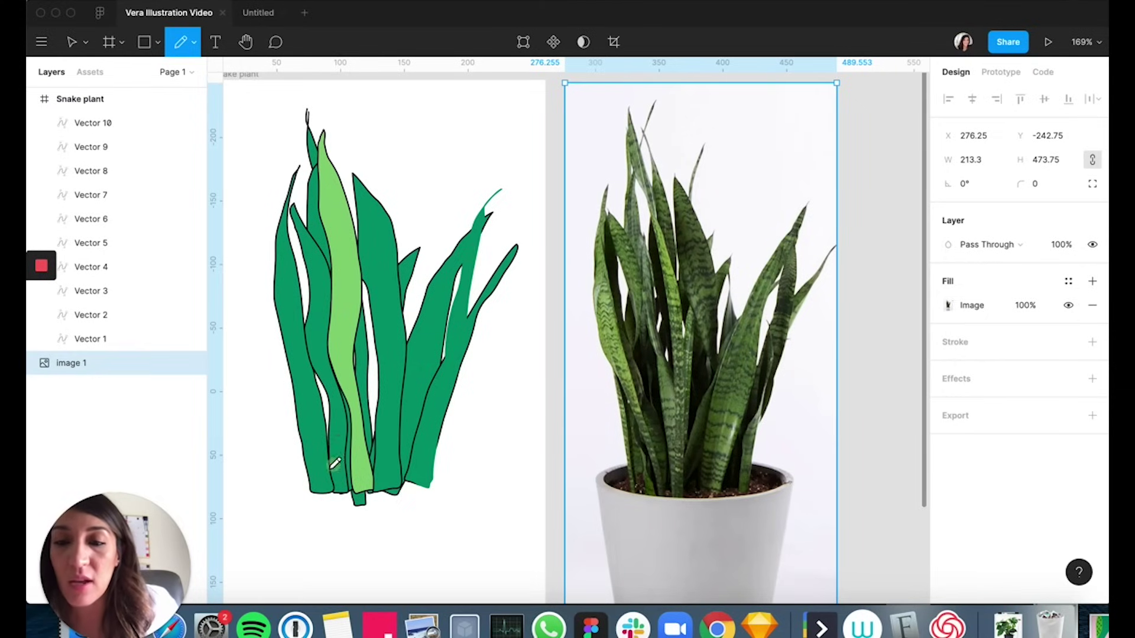
Draw wavy crosswise stripes with the Pencil tool along the whole leftmost leaf, from its base up to its tip.
left_click_drag(348, 419, 328, 467)
key("super+z")
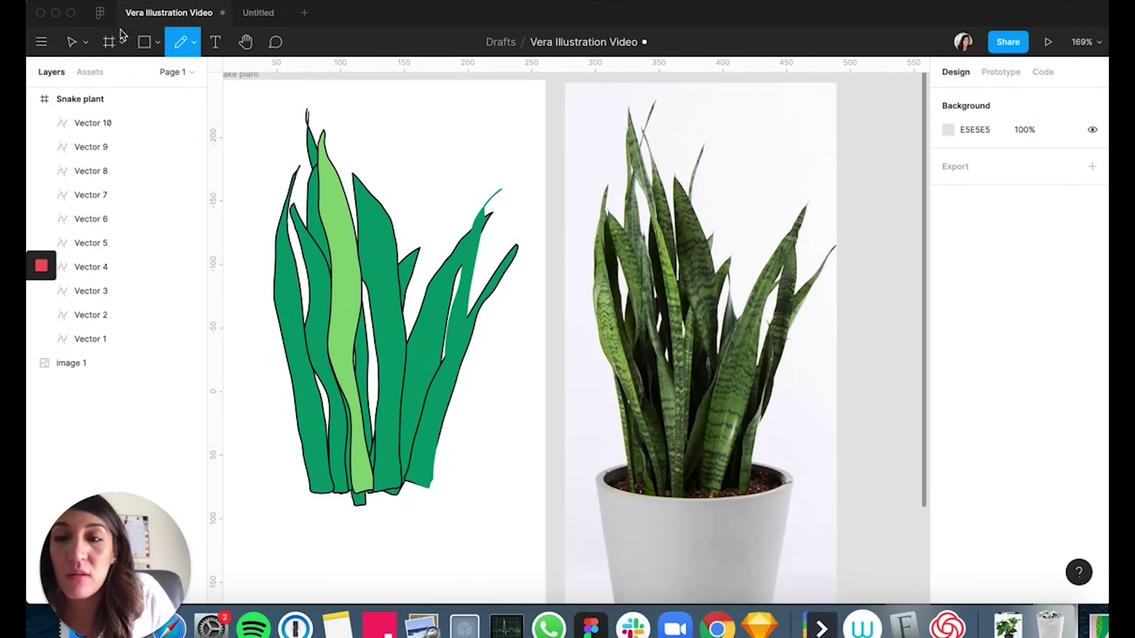
key("super+equal")
left_click_drag(374, 552, 425, 521)
left_click_drag(377, 536, 426, 511)
mouse_move(376, 522)
left_mouse_down()
mouse_move(421, 494)
mouse_move(422, 475)
left_mouse_up()
mouse_move(369, 484)
left_mouse_down()
mouse_move(392, 463)
mouse_move(360, 448)
mouse_move(413, 421)
left_mouse_up()
left_click_drag(359, 426, 408, 410)
mouse_move(363, 415)
left_mouse_down()
mouse_move(404, 397)
mouse_move(404, 373)
left_mouse_up()
left_click_drag(358, 375, 392, 362)
mouse_move(354, 359)
left_mouse_down()
mouse_move(395, 343)
mouse_move(396, 322)
left_mouse_up()
left_click_drag(346, 330, 391, 301)
left_click_drag(357, 215, 372, 212)
left_click_drag(364, 190, 375, 188)
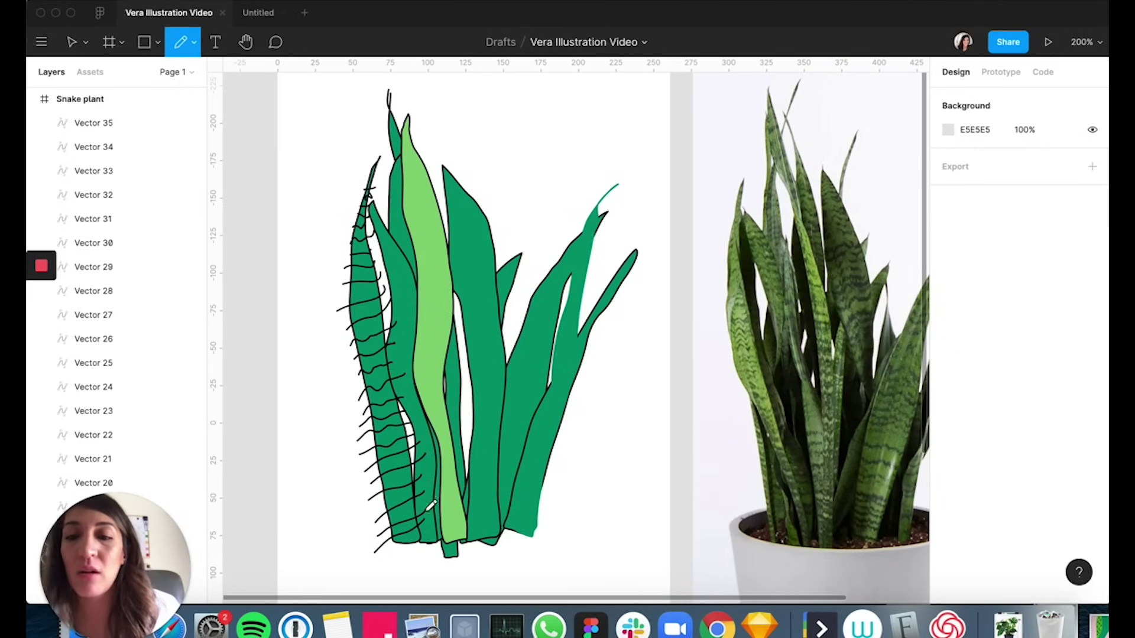
Draw wavy crosswise stripes up the light green center leaf with the Pencil tool.
left_click_drag(444, 540, 499, 536)
mouse_move(440, 529)
left_mouse_down()
mouse_move(486, 523)
mouse_move(474, 496)
left_mouse_up()
left_click_drag(437, 485, 467, 476)
left_click_drag(434, 438, 459, 434)
mouse_move(427, 416)
left_mouse_down()
mouse_move(455, 413)
mouse_move(450, 388)
left_mouse_up()
mouse_move(420, 379)
left_mouse_down()
mouse_move(449, 374)
mouse_move(447, 357)
left_mouse_up()
left_click_drag(414, 346, 444, 342)
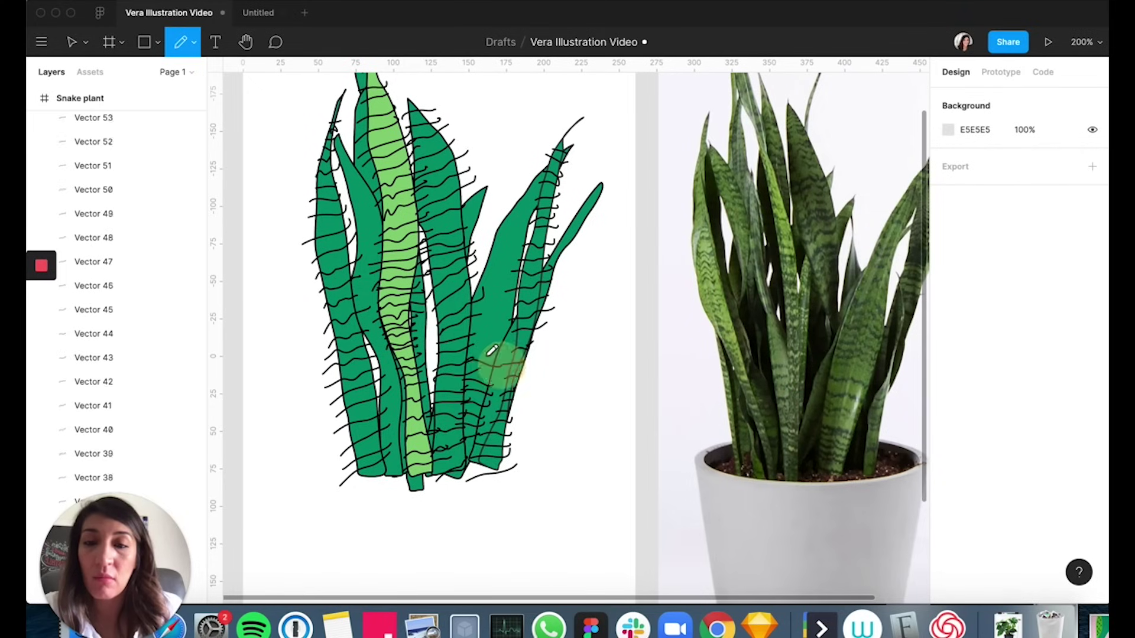
Draw crosswise pencil stripes up the broad right-hand leaf to its tip, replacing the one misdrawn stroke.
left_click_drag(491, 351, 532, 331)
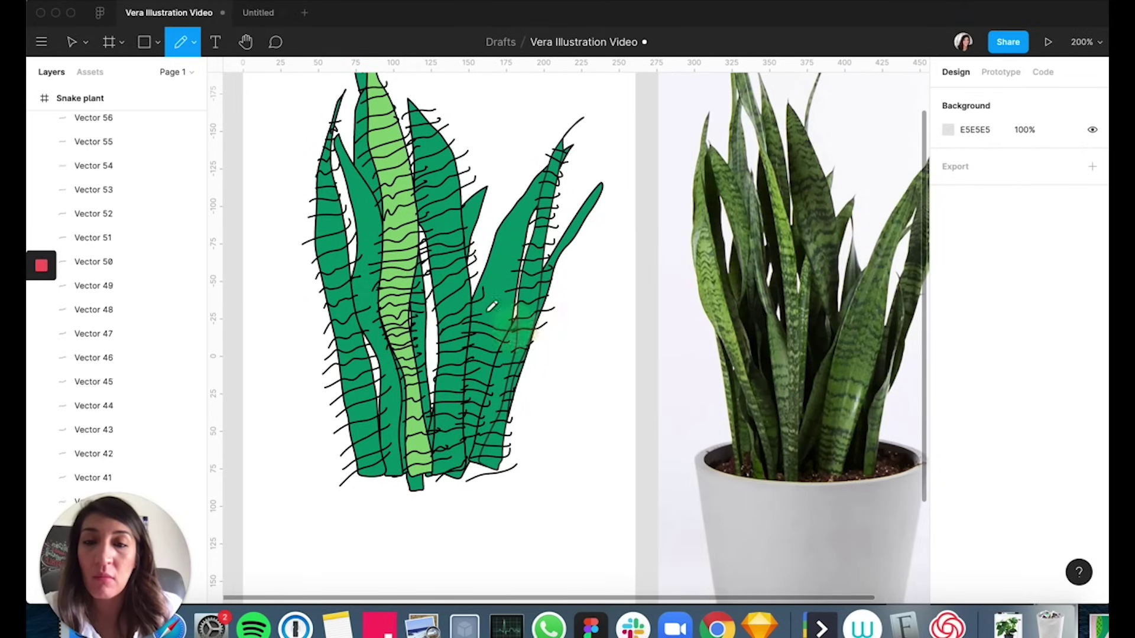
mouse_move(481, 296)
left_mouse_down()
mouse_move(544, 275)
mouse_move(549, 233)
left_mouse_up()
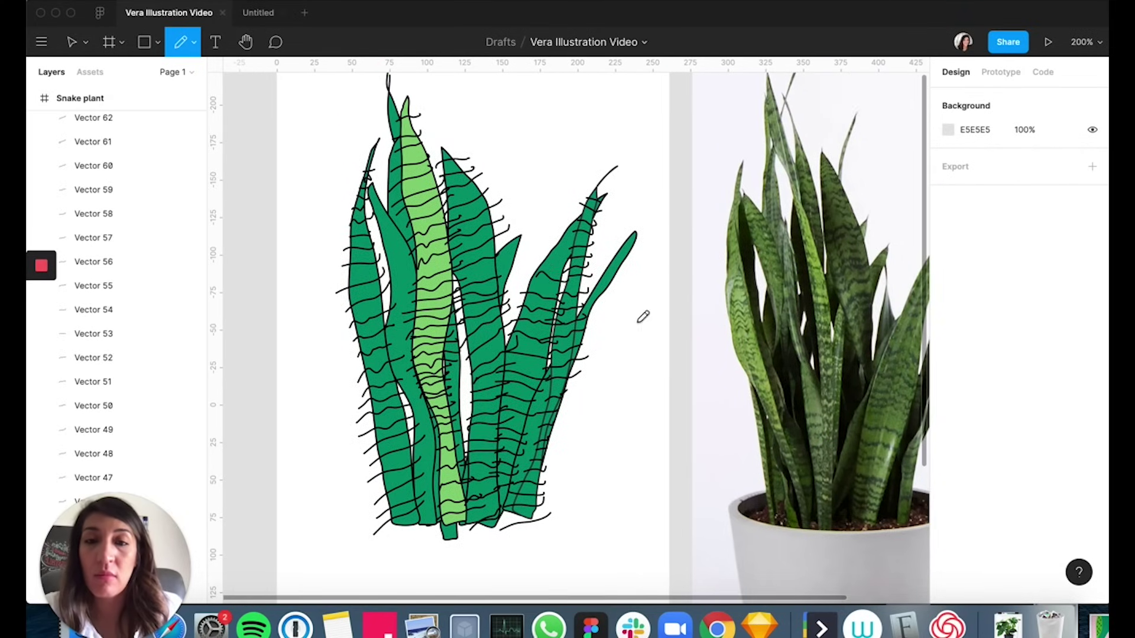
key("super+z")
left_click_drag(514, 285, 555, 290)
left_click_drag(527, 270, 563, 277)
left_click_drag(534, 257, 572, 256)
left_click_drag(549, 237, 578, 247)
left_click_drag(557, 228, 583, 238)
left_click_drag(568, 221, 595, 226)
key("v")
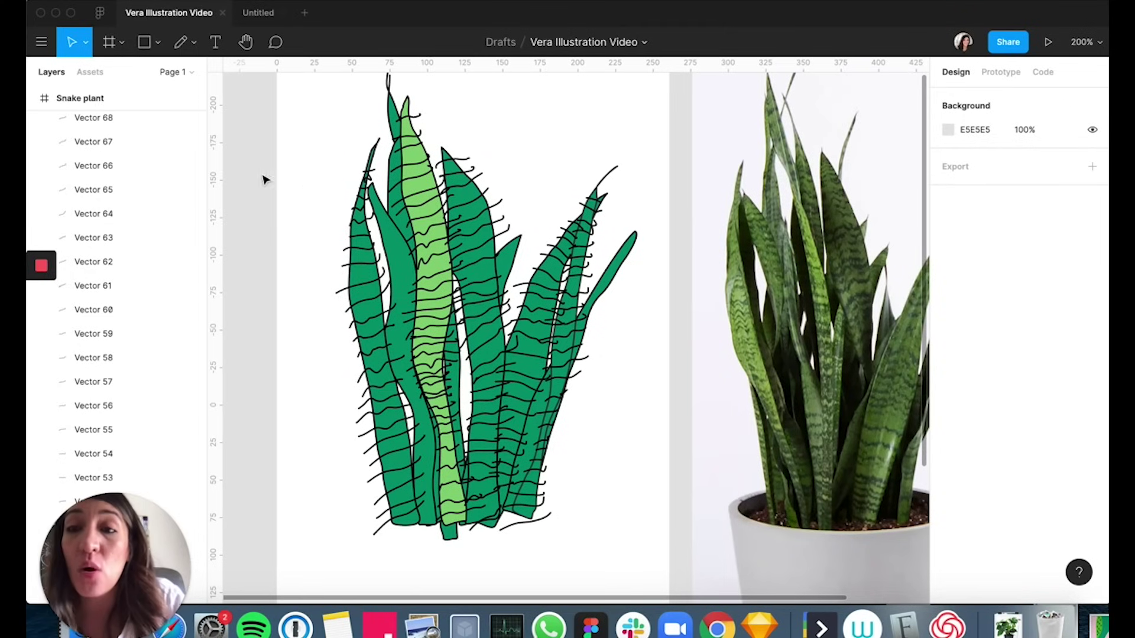
left_click(358, 210)
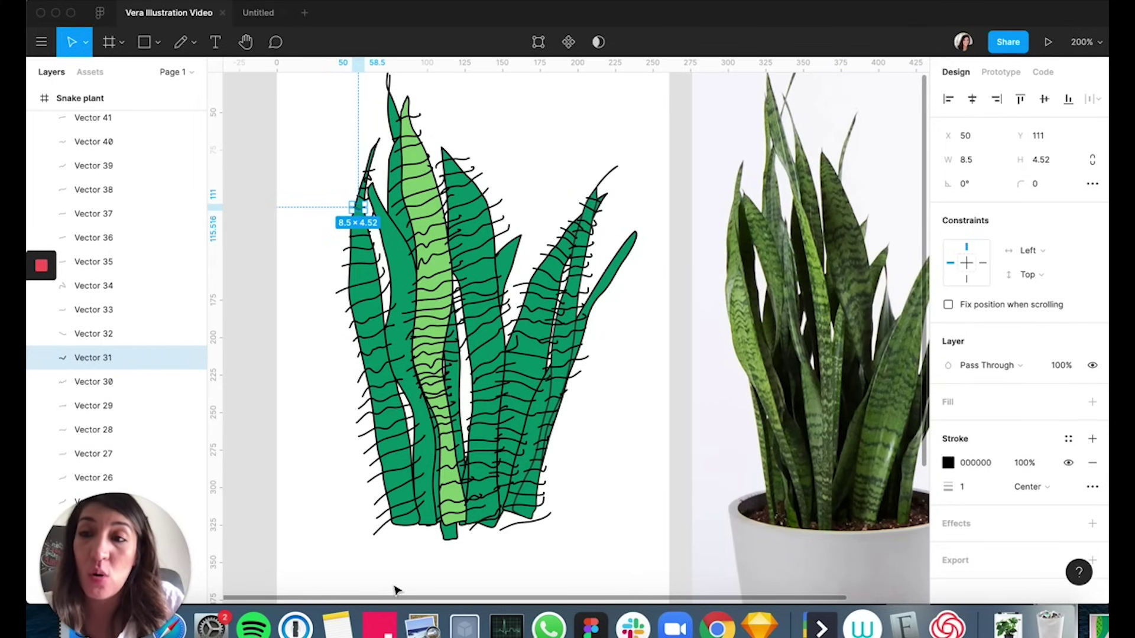
left_click(369, 173)
scroll(369, 178, "up", 10)
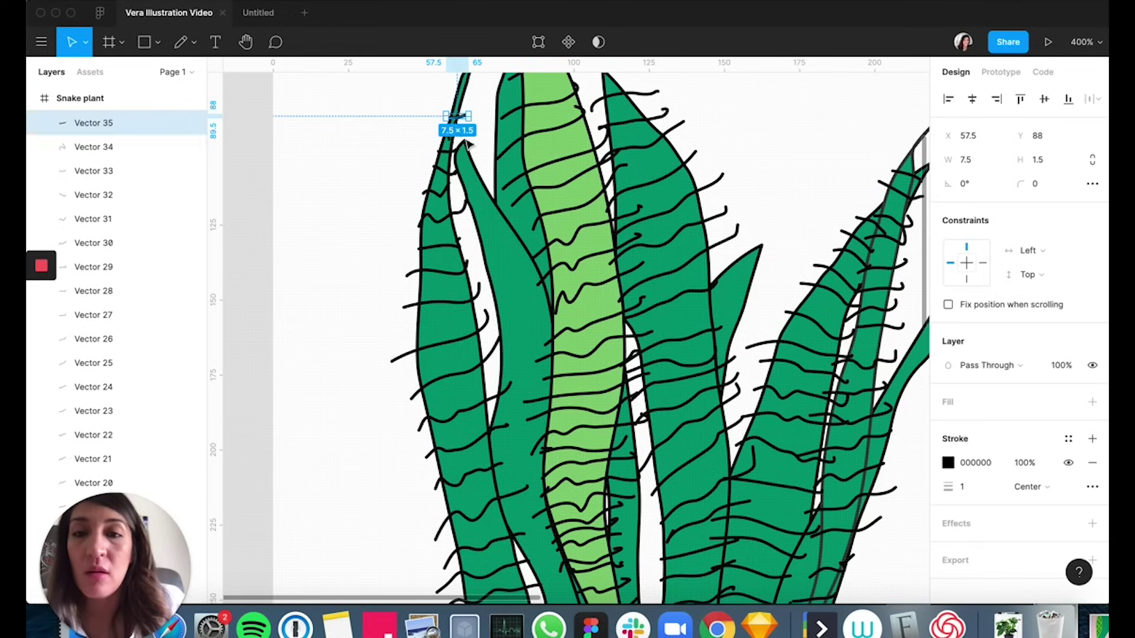
left_click(571, 200, "shift")
left_click(535, 257, "shift")
left_click(525, 322, "shift")
left_click(507, 404, "shift")
left_click(505, 485, "shift")
key("super+minus")
left_click_drag(504, 487, 407, 244)
Select the leftmost leaf's stripes from Vector 29 down to the leaf's base and group them.
left_click(420, 231)
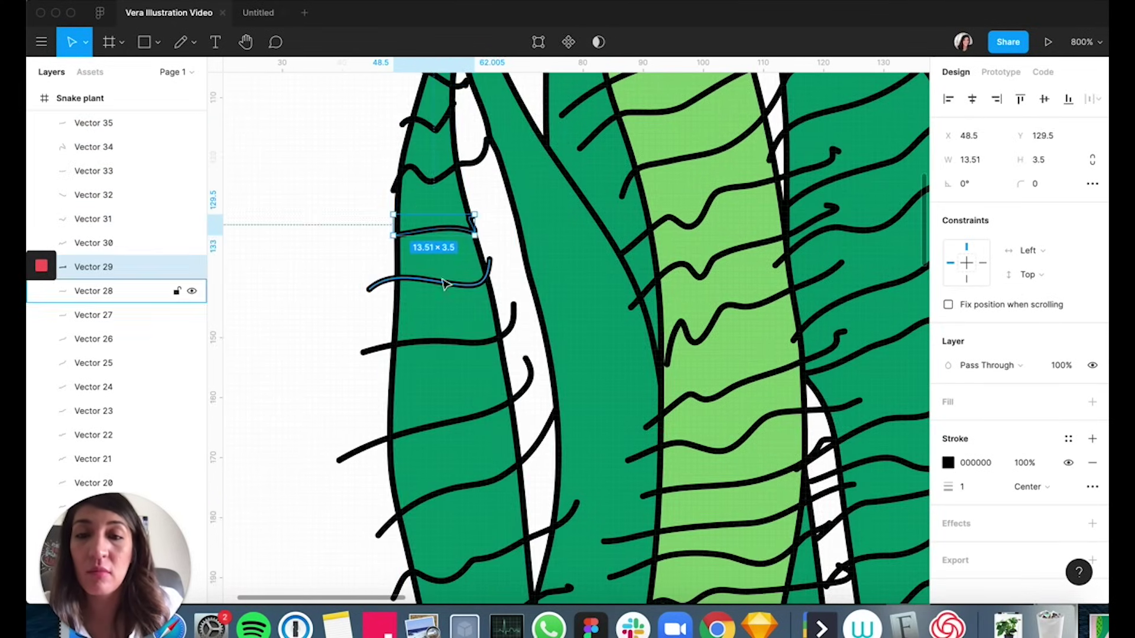
left_click(412, 237, "shift")
left_click(387, 331, "shift")
left_click_drag(510, 439, 366, 183)
left_click(378, 238, "shift")
left_click(387, 290, "shift")
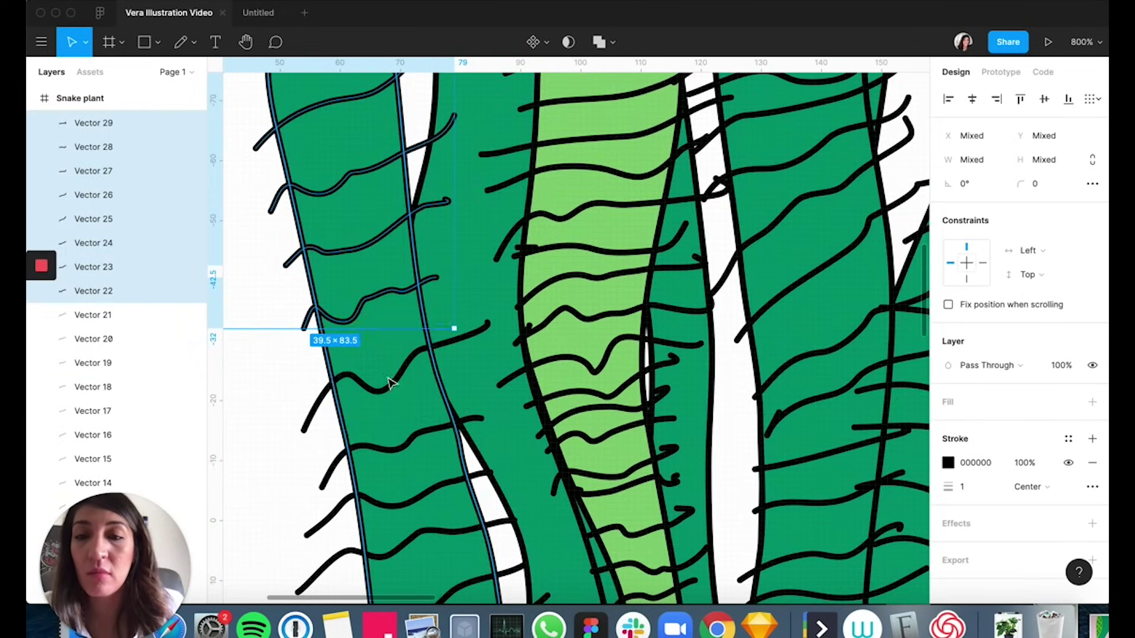
left_click(398, 379, "shift")
left_click(412, 439, "shift")
left_click(418, 504, "shift")
left_click(420, 533, "shift")
left_click_drag(418, 426, 356, 200)
left_click(383, 378, "shift")
left_click(387, 420, "shift")
left_click(427, 470, "shift")
left_click_drag(431, 468, 383, 175)
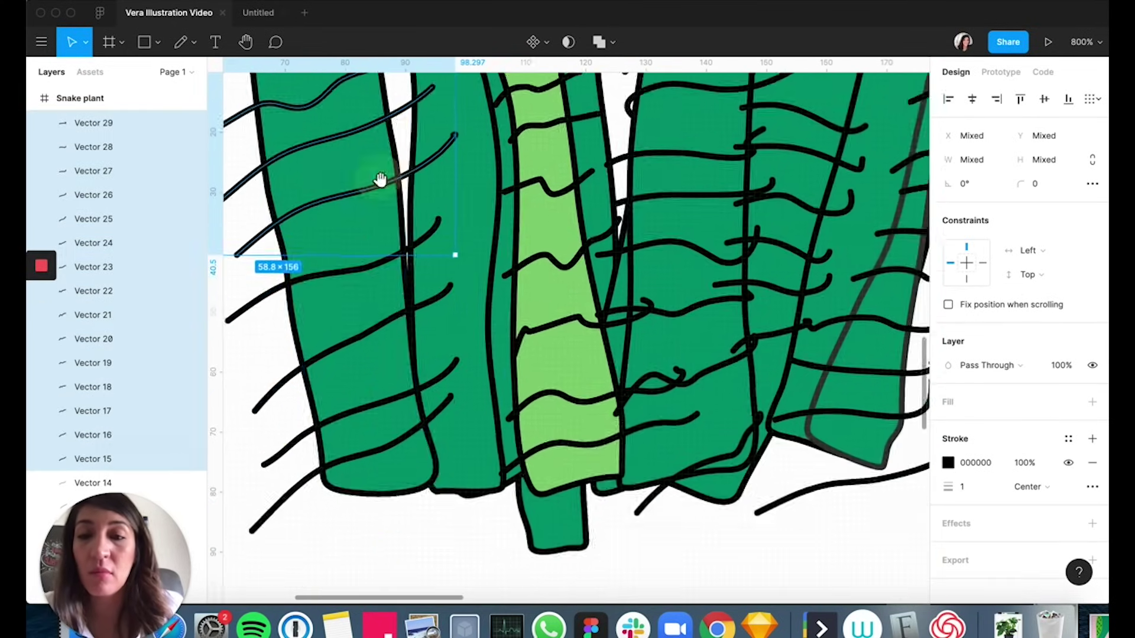
left_click(338, 259, "shift")
left_click(278, 386, "shift")
left_click(291, 436, "shift")
left_click(290, 485, "shift")
key("super+g")
key("super+minus")
key("super+minus")
left_click_drag(498, 283, 492, 367)
Rename the stripe group as L1 and bring it to the front.
double_click(91, 328)
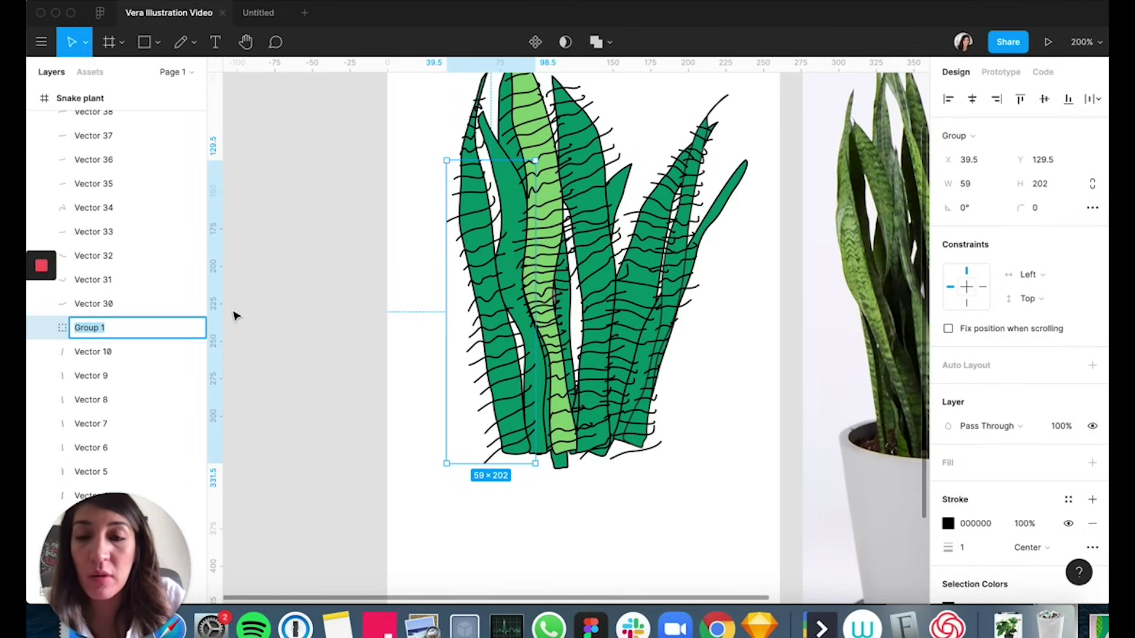
type("L1")
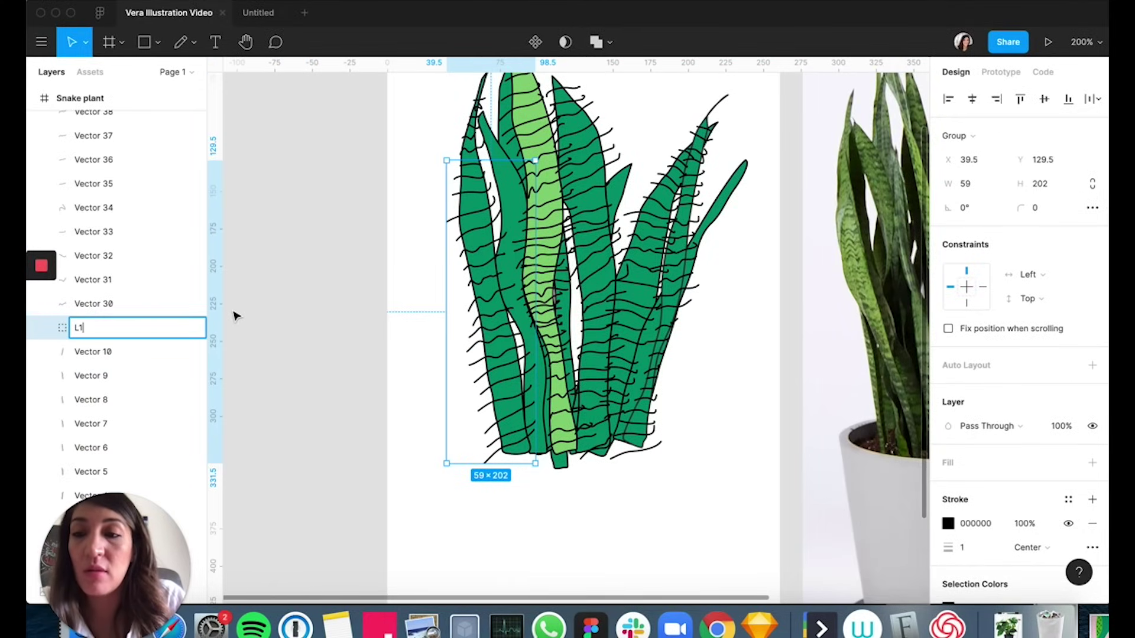
key("Return")
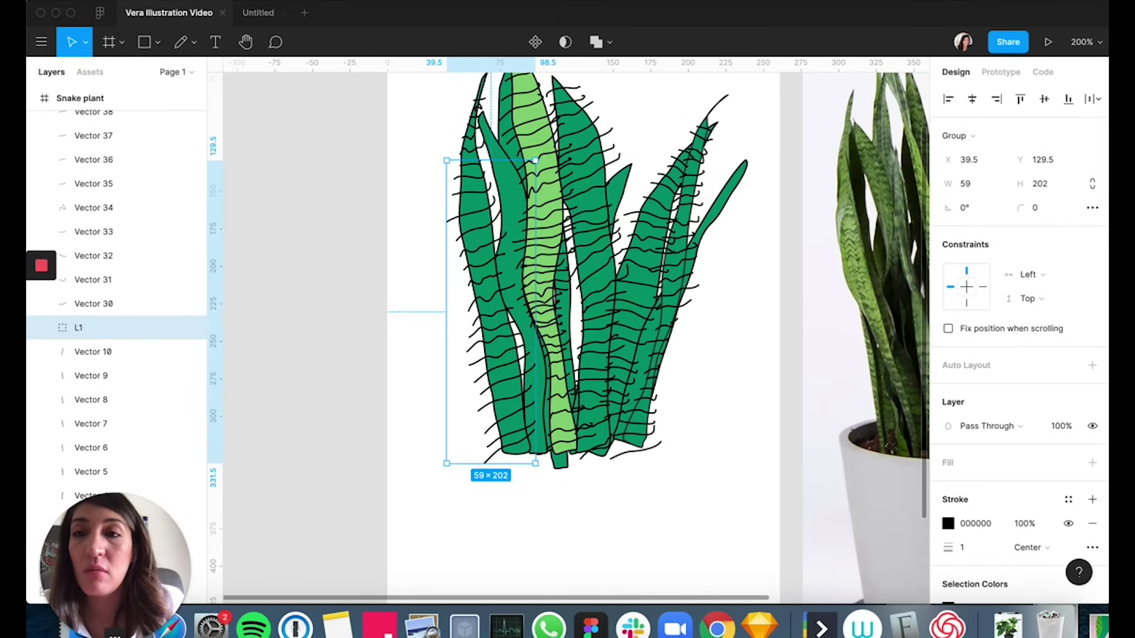
right_click(201, 328)
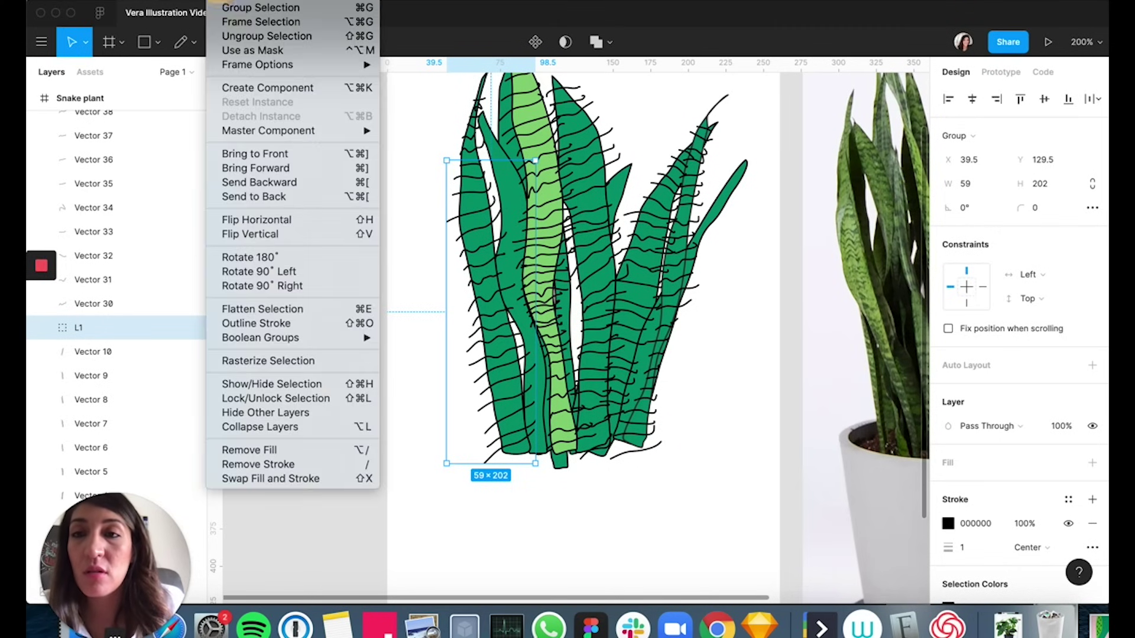
left_click(278, 154)
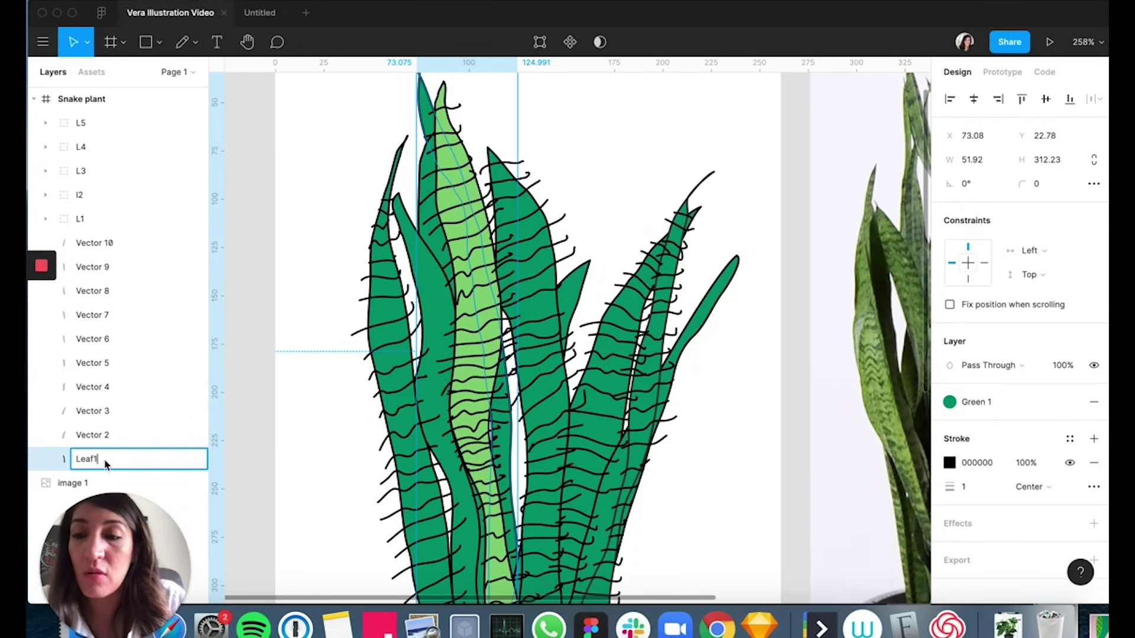
Rename the lowest leaf layer in the frame, Vector 1, as Leaf1.
key("Return")
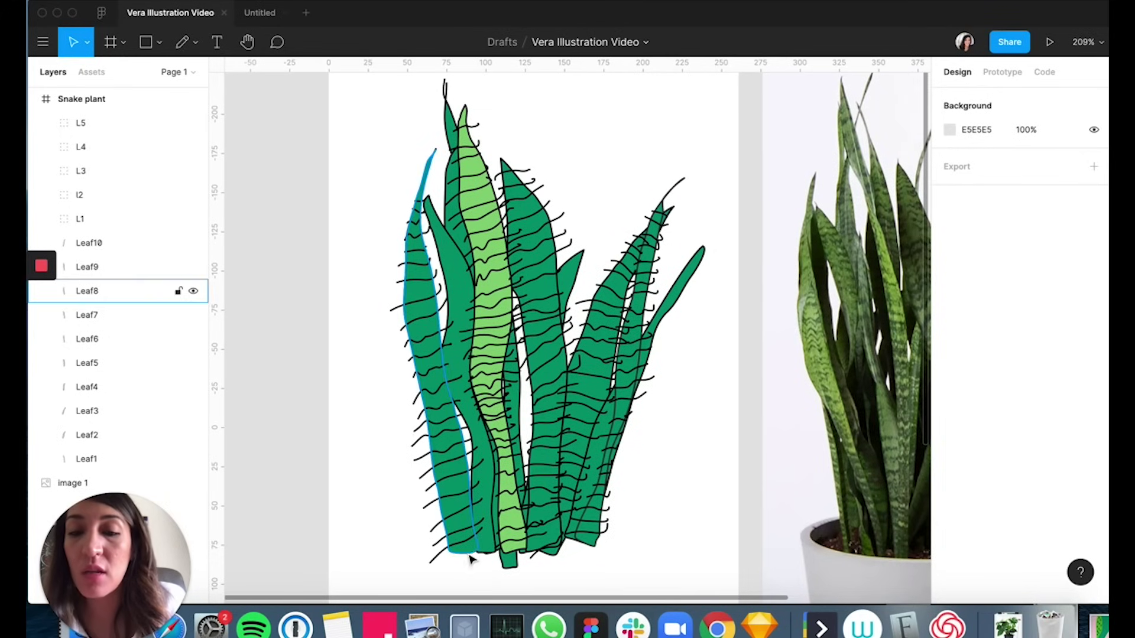
Duplicate the leftmost leaf (Leaf8) in place and group the copy with the L1 stripes.
left_click(89, 291)
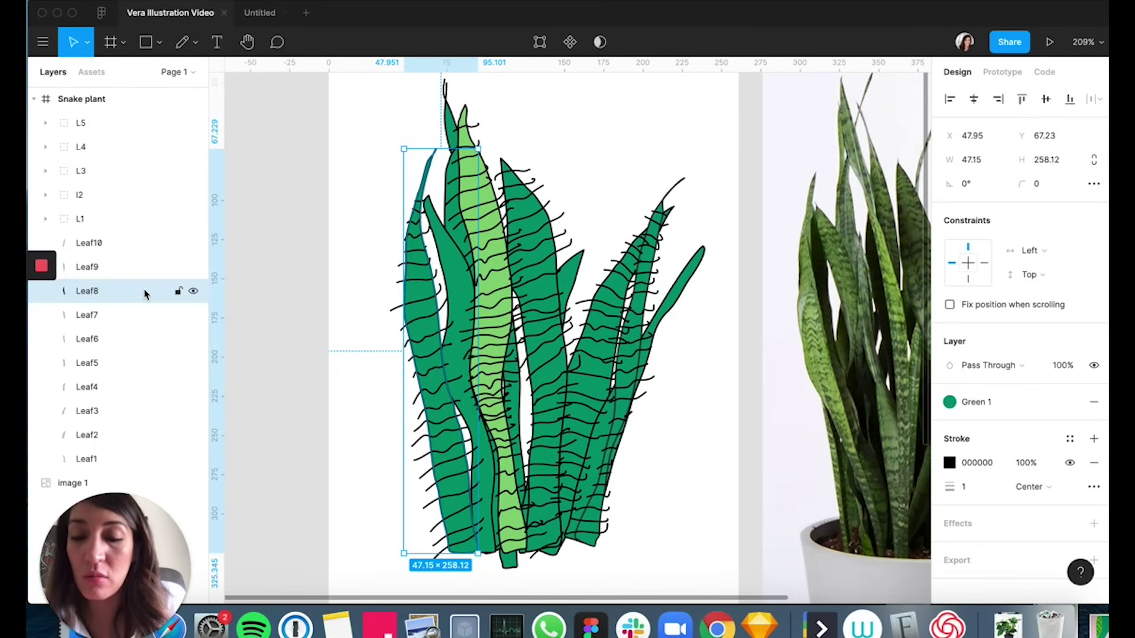
key("super+v")
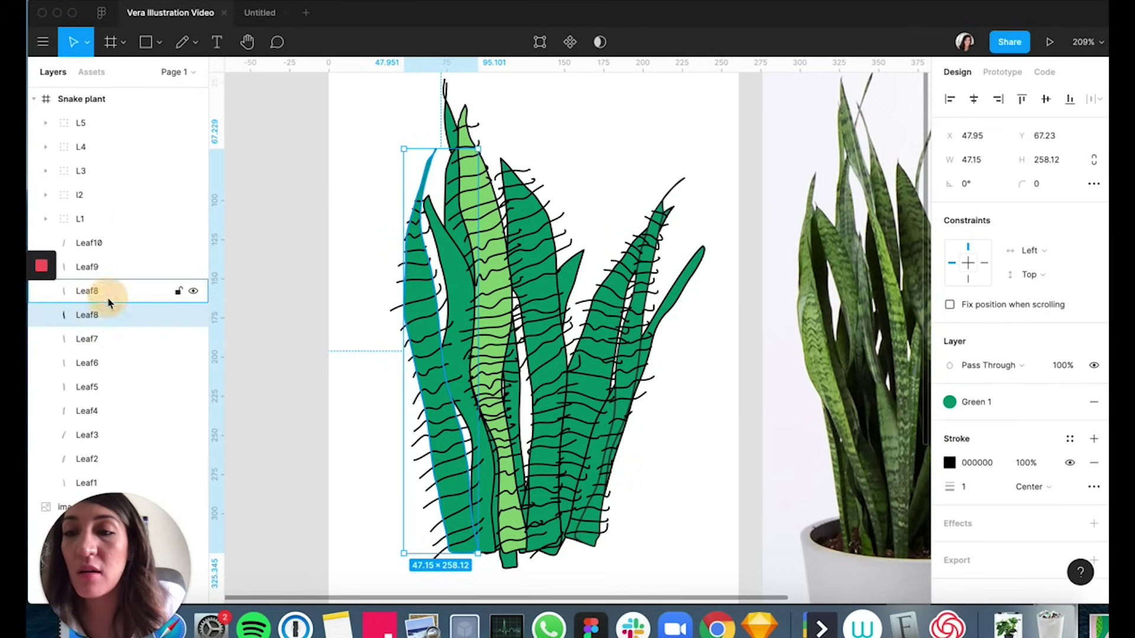
left_click(100, 227, "super")
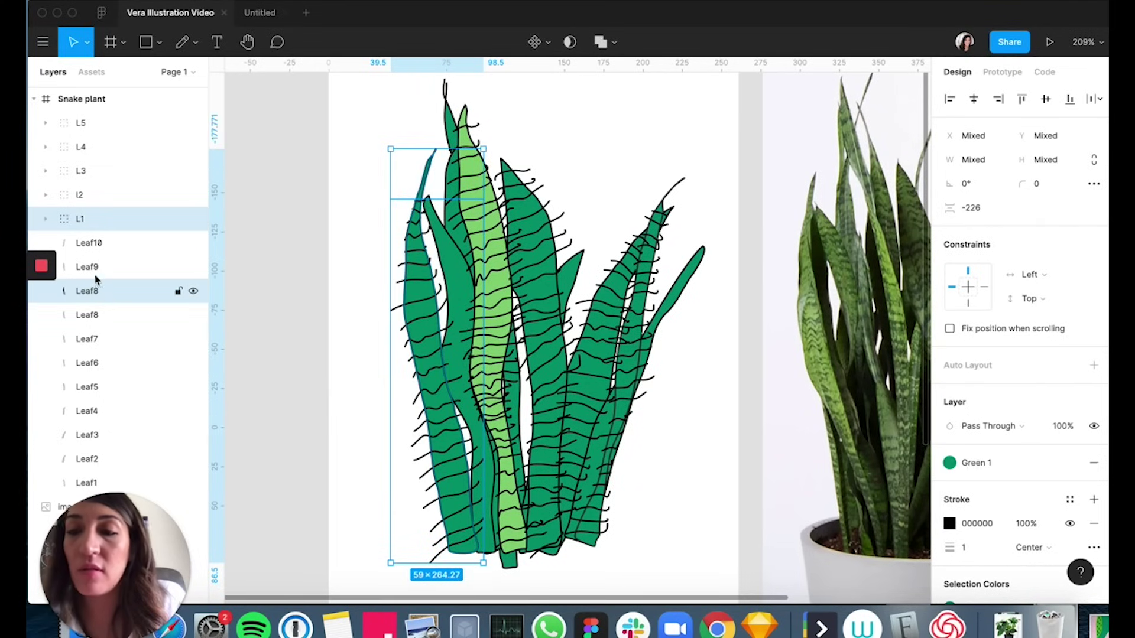
key("super+g")
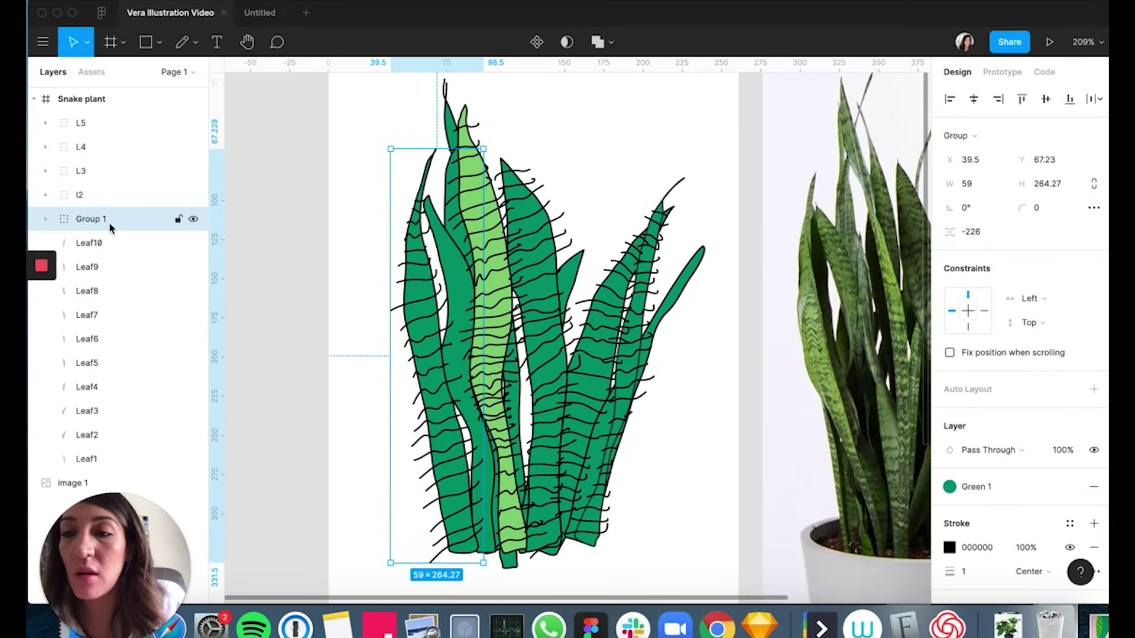
Use the duplicated Leaf8 inside Group 1 as a mask for the L1 stripes.
left_click(53, 221)
left_click(104, 240)
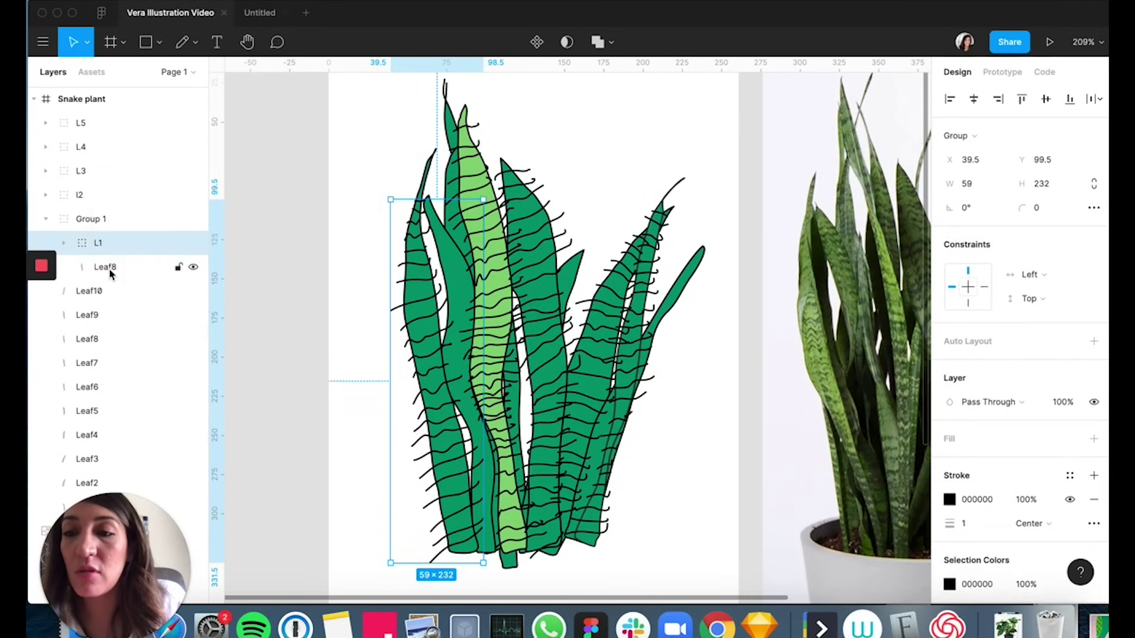
left_click(109, 269)
left_click(106, 243)
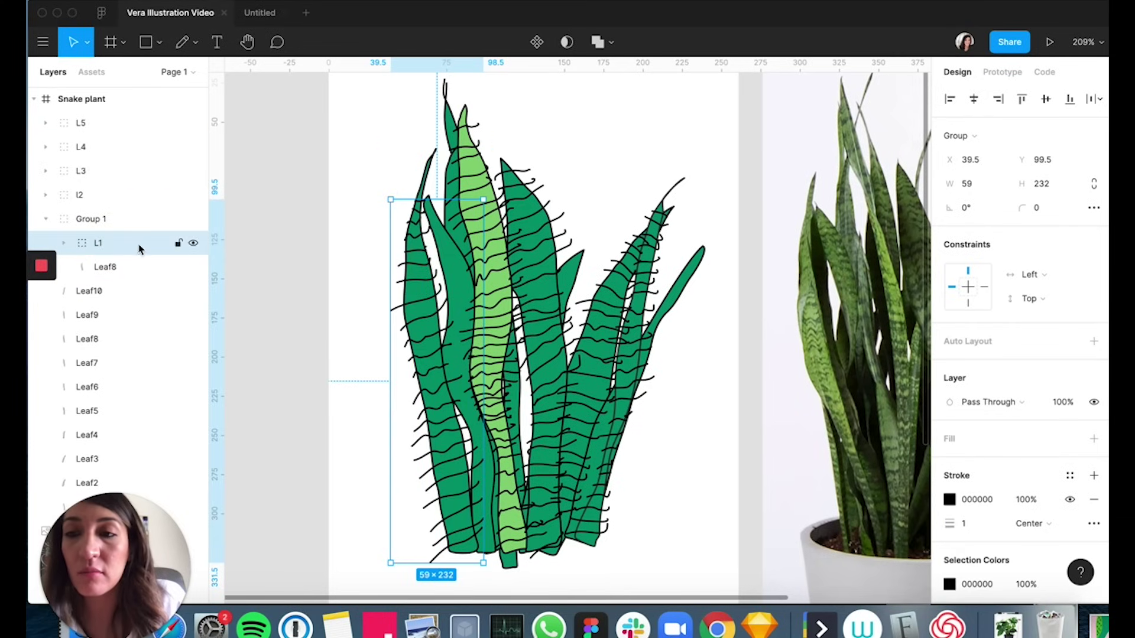
left_click(116, 267)
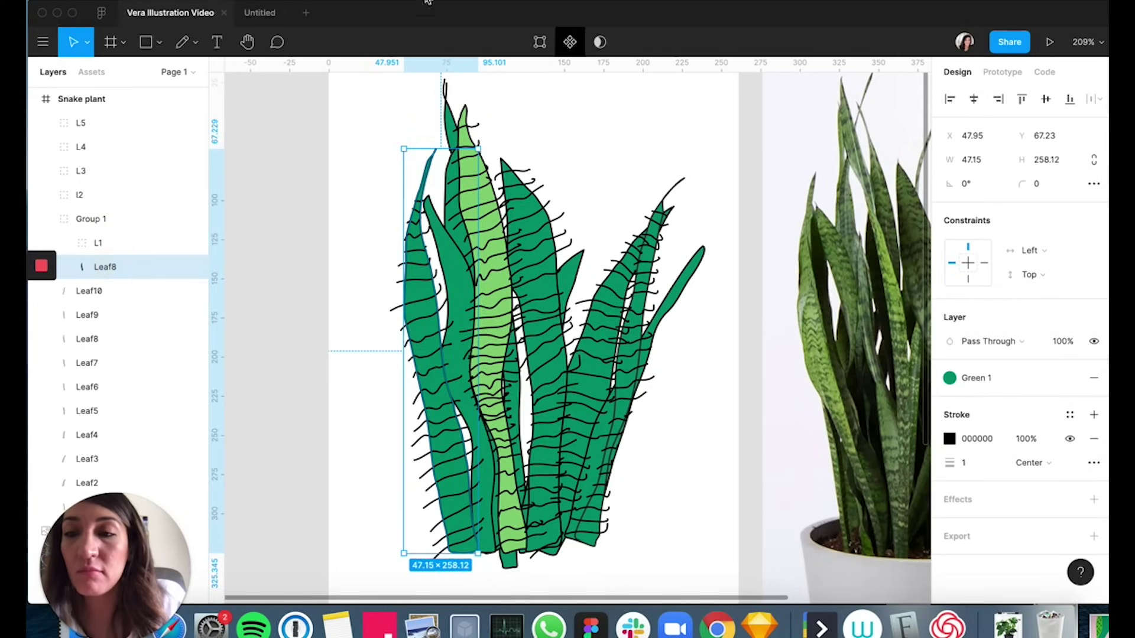
left_click(599, 42)
left_click(325, 166)
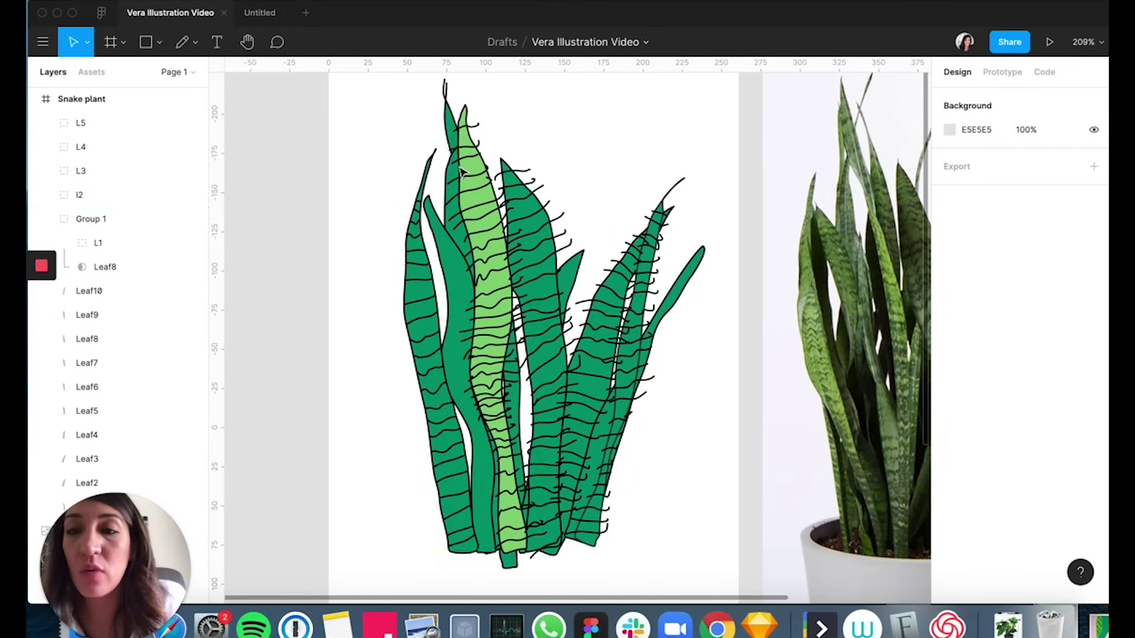
Duplicate the light green Leaf9, group the copy beneath the l2 stripes, and use it as their mask.
left_click(463, 111)
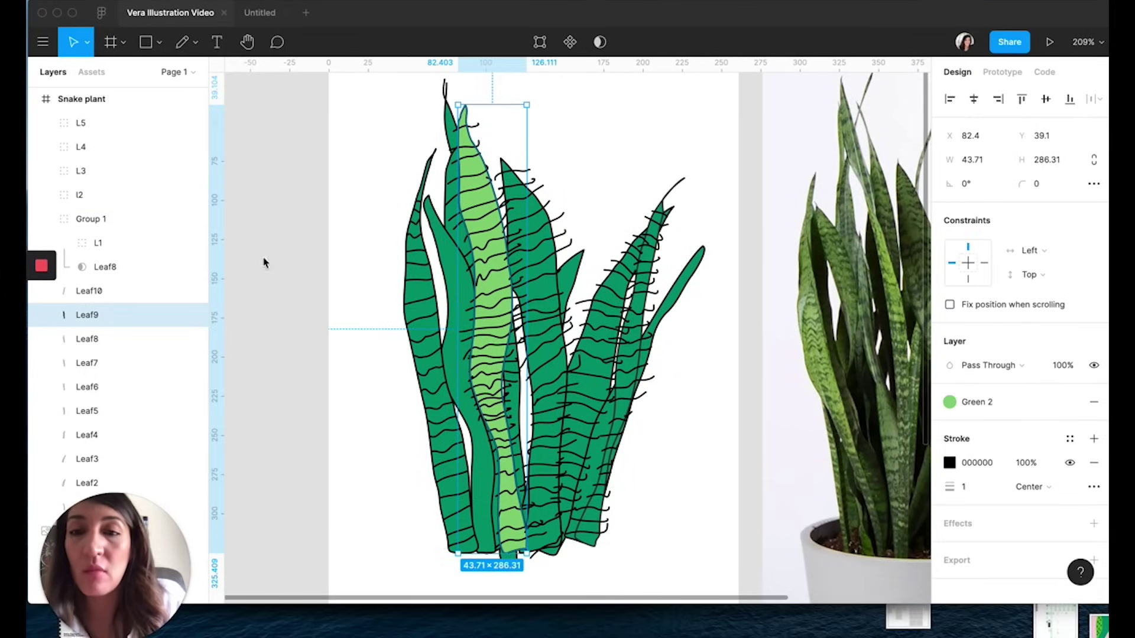
key("super+c")
key("super+v")
left_click_drag(100, 315, 95, 210)
left_click(93, 196)
left_click(95, 221, "shift")
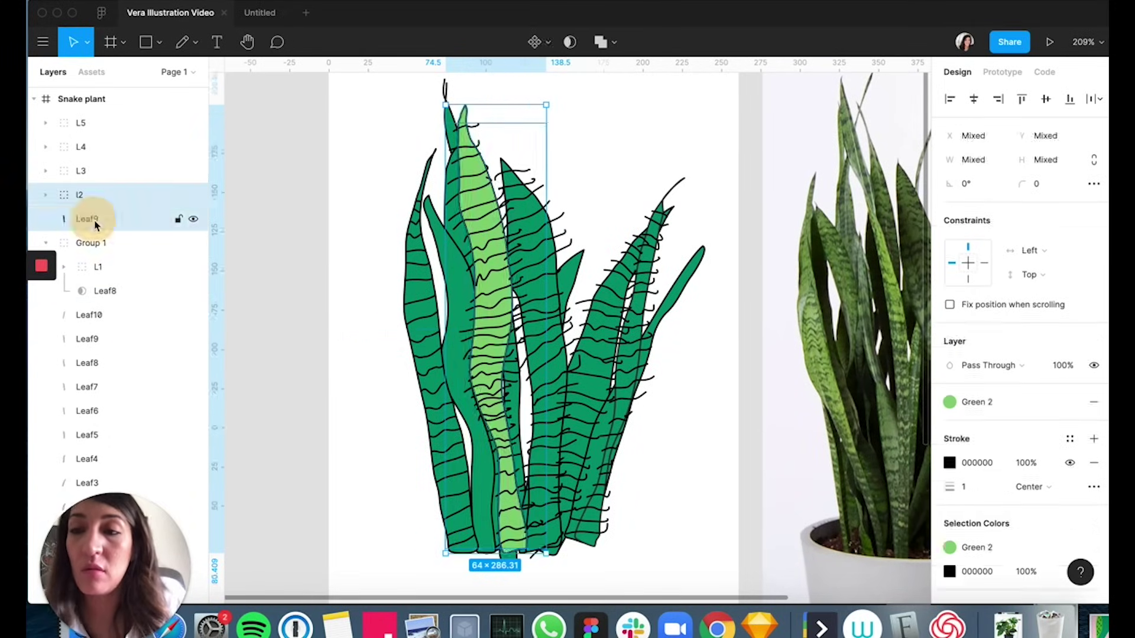
key("super+g")
left_click(115, 243)
left_click(600, 41)
Edit the shape of Leaf5, moving the anchor points along its right edge for a smoother contour.
left_click(526, 204)
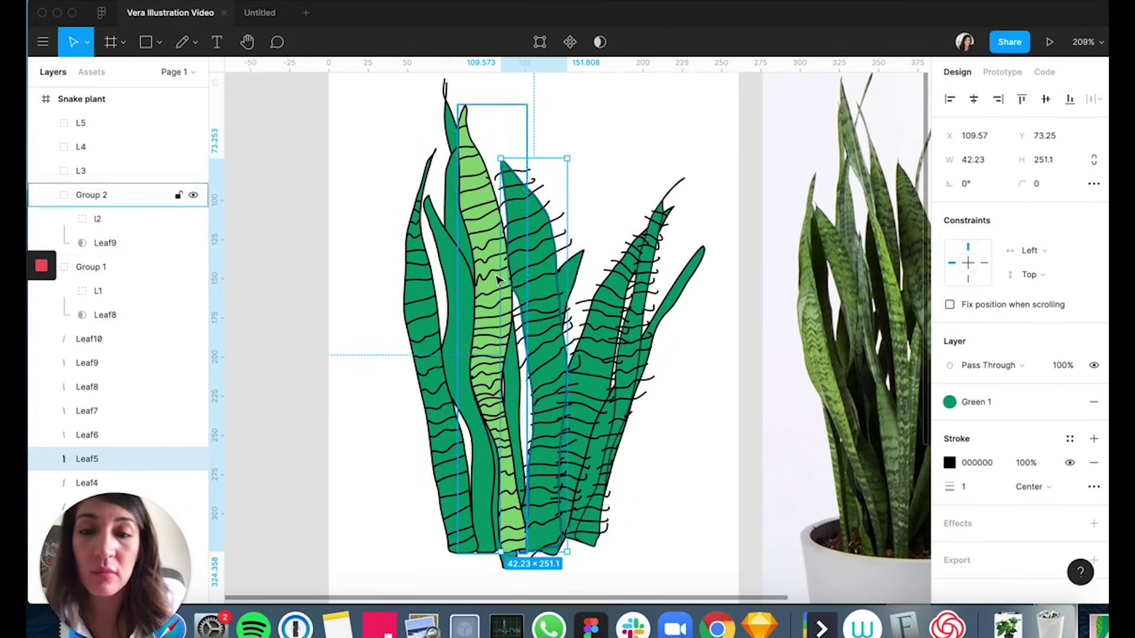
key("Return")
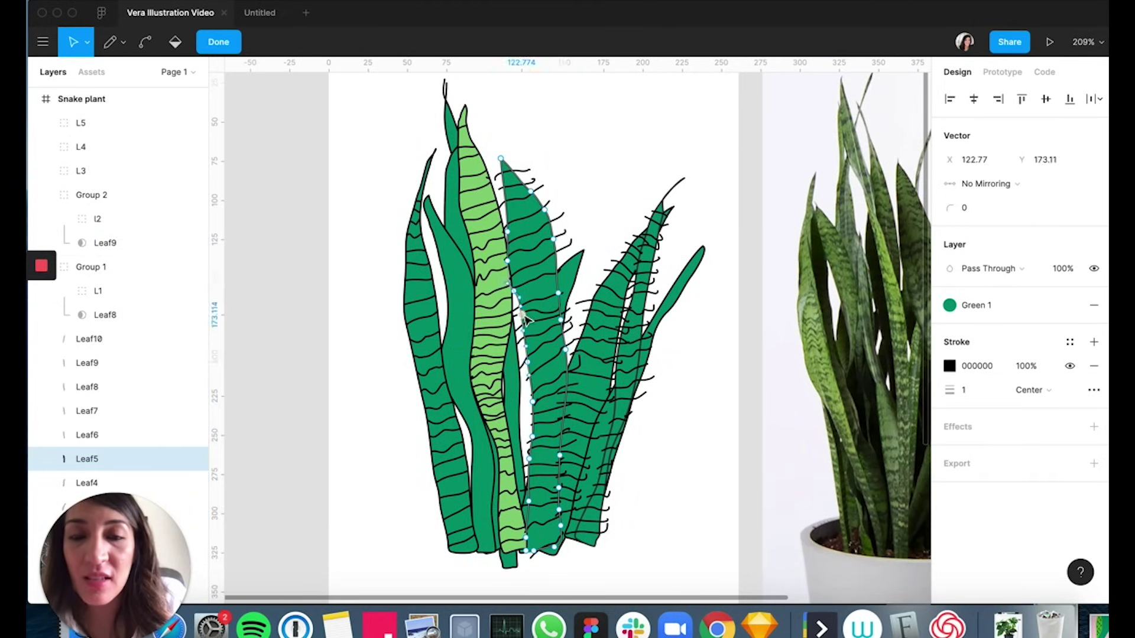
left_click_drag(524, 319, 560, 364)
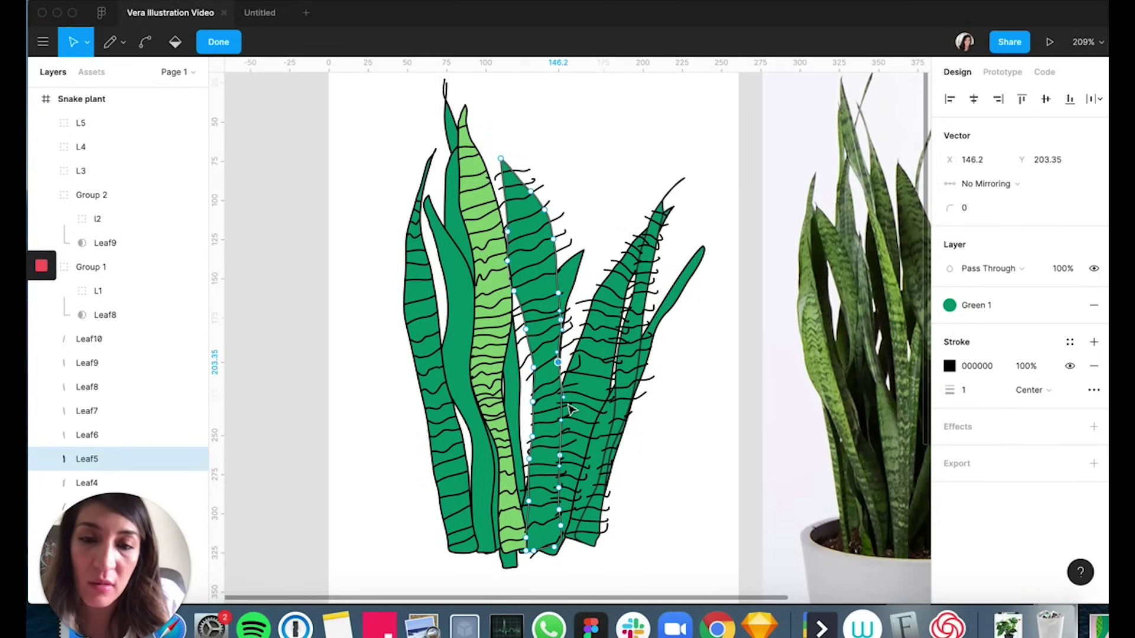
mouse_move(570, 408)
left_mouse_down()
mouse_move(552, 398)
mouse_move(558, 420)
left_mouse_up()
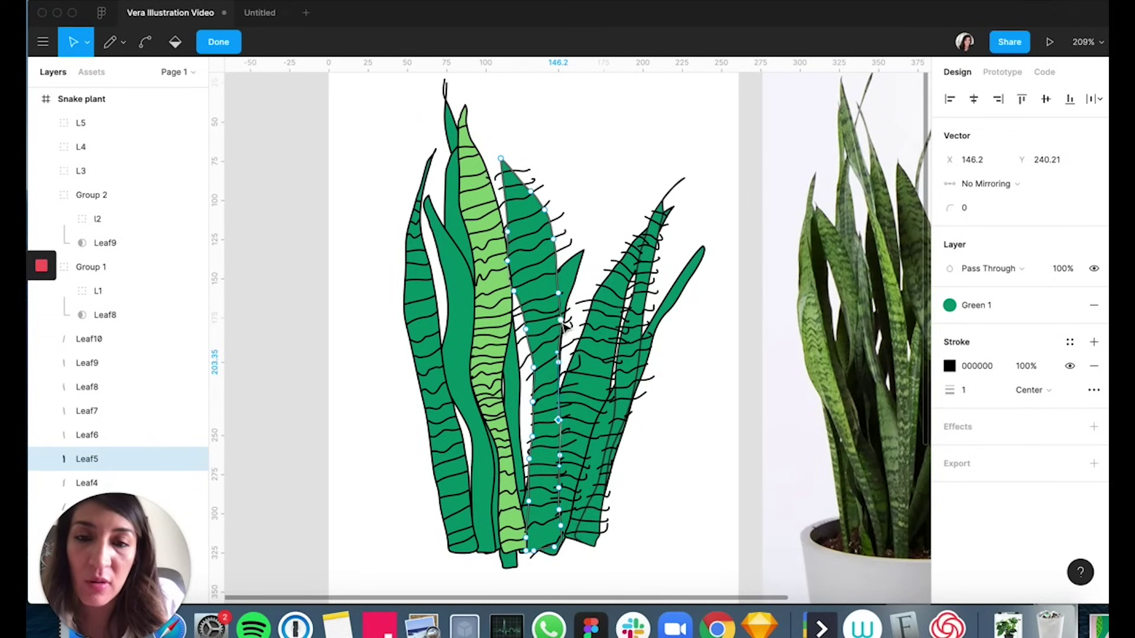
left_click_drag(561, 320, 560, 283)
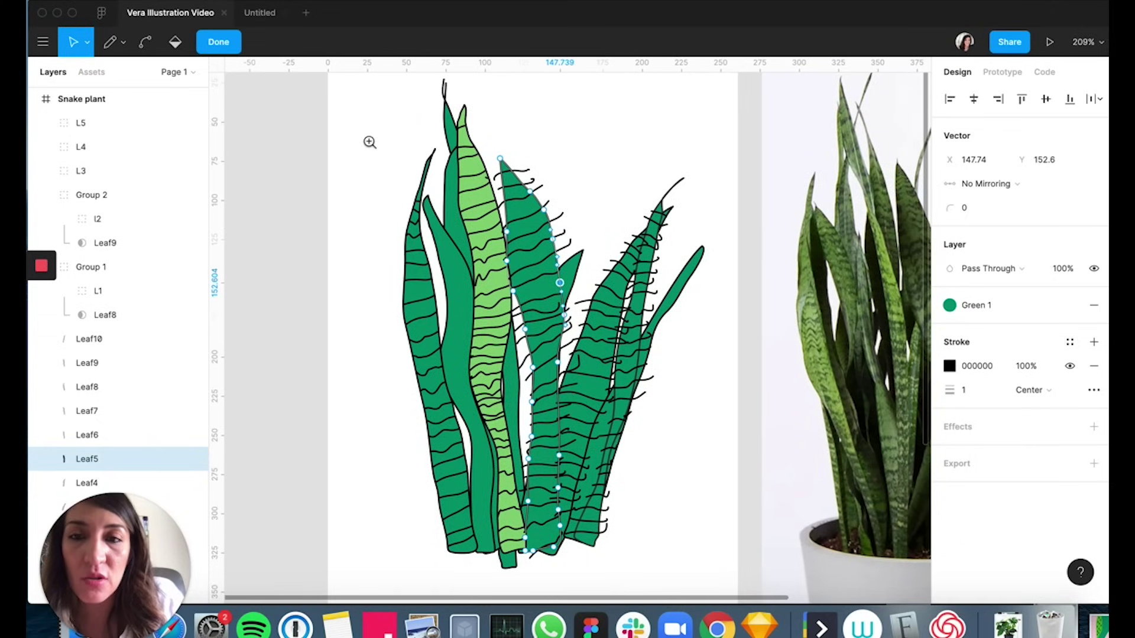
Adjust the curve handles midway down Leaf5's right edge so that the edge bends smoothly.
left_click_drag(507, 167, 665, 432)
left_click_drag(597, 317, 602, 392)
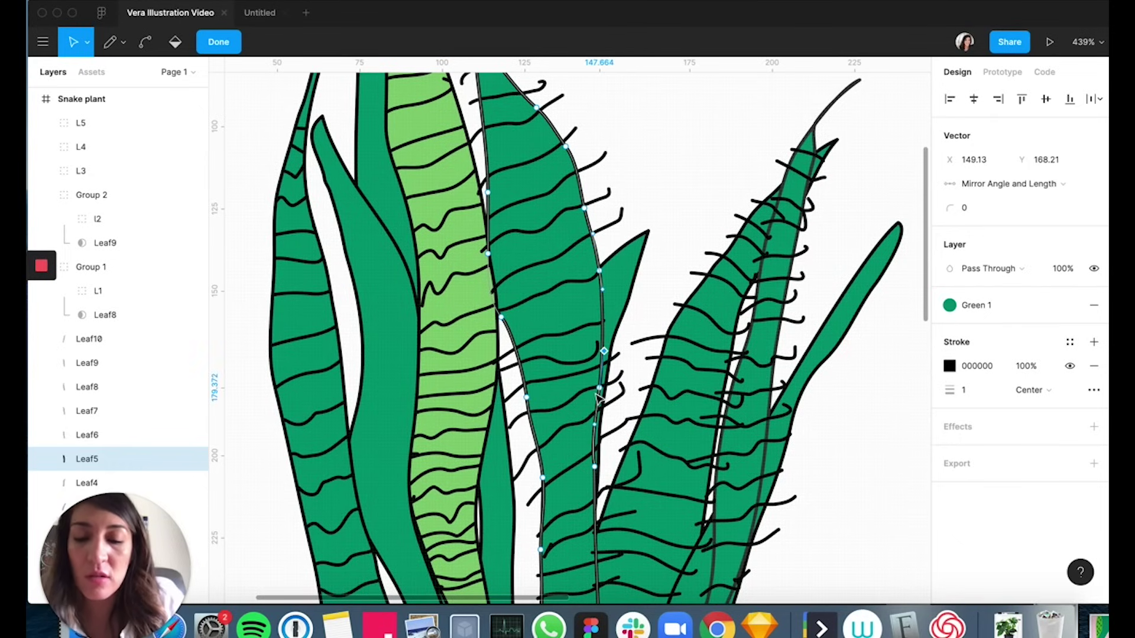
key("super")
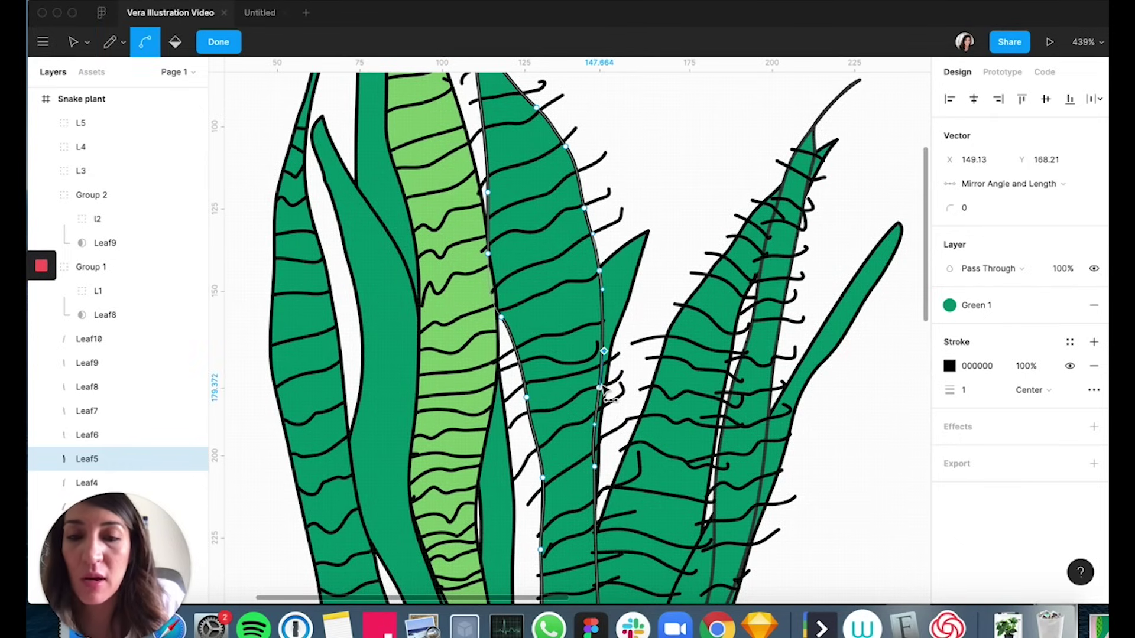
key("v")
key("super")
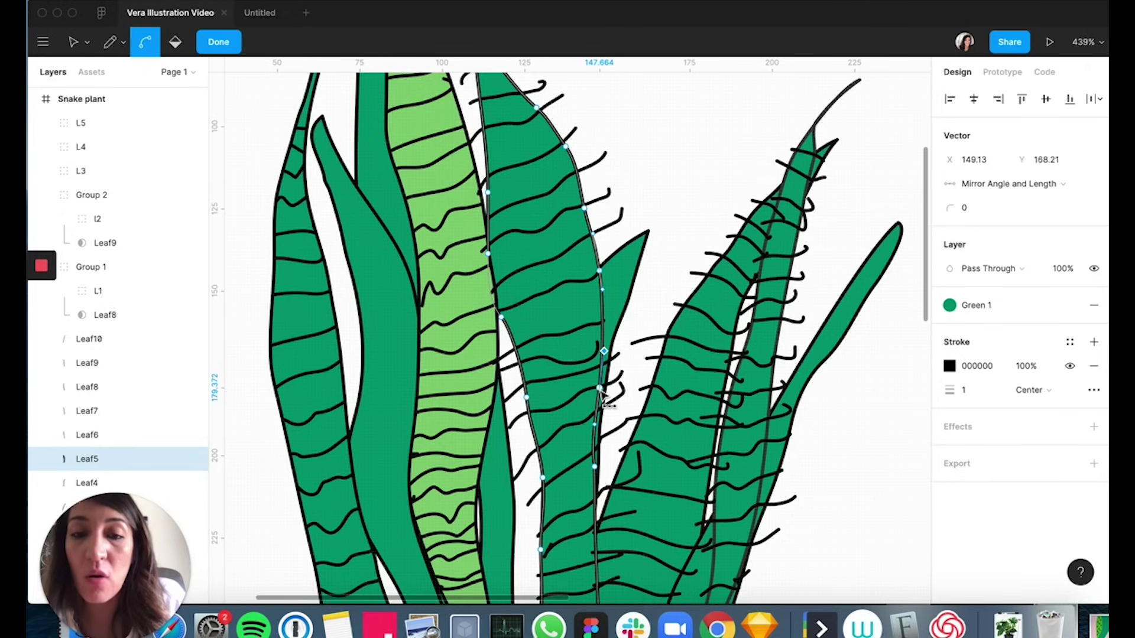
left_click_drag(602, 390, 599, 365)
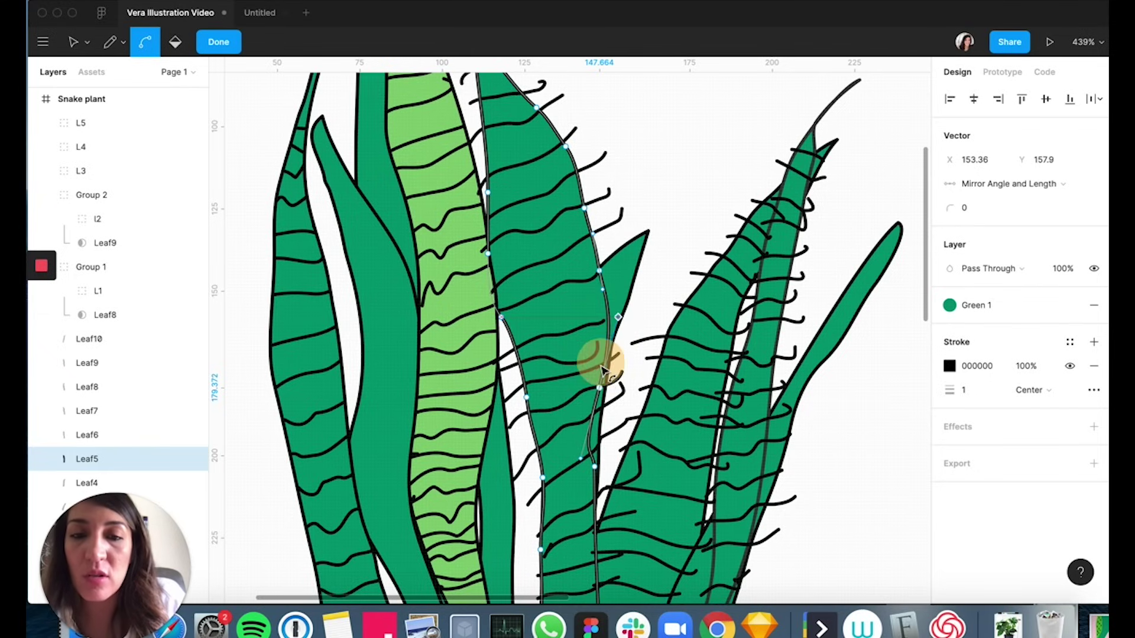
key("v")
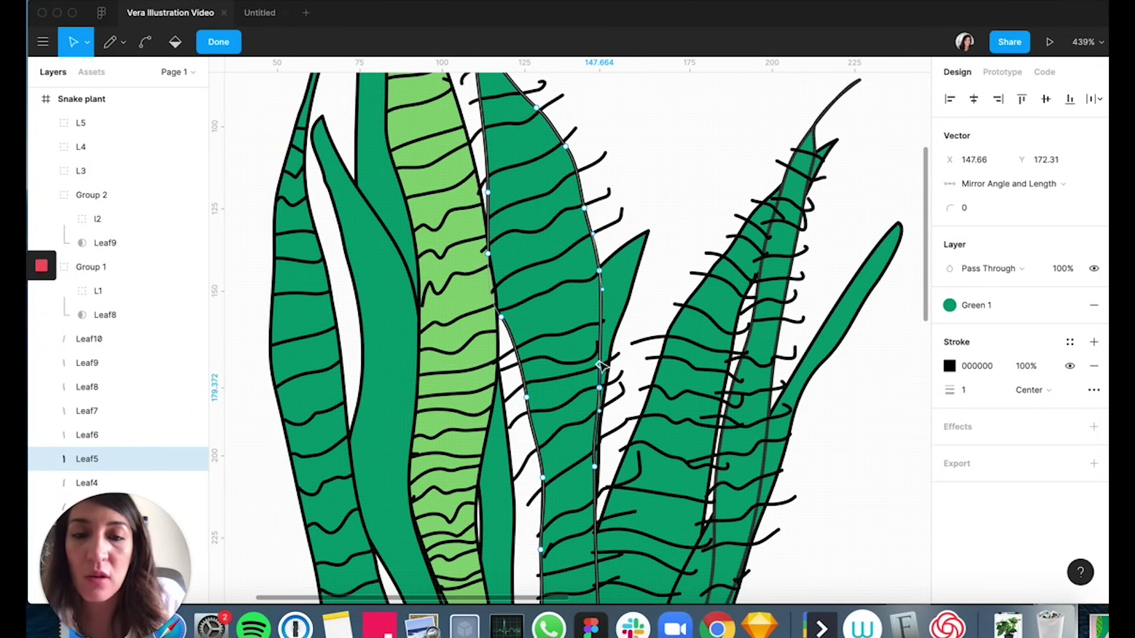
Adjust the left edge of Leaf7 just below its tip.
scroll(615, 203, "up", 1)
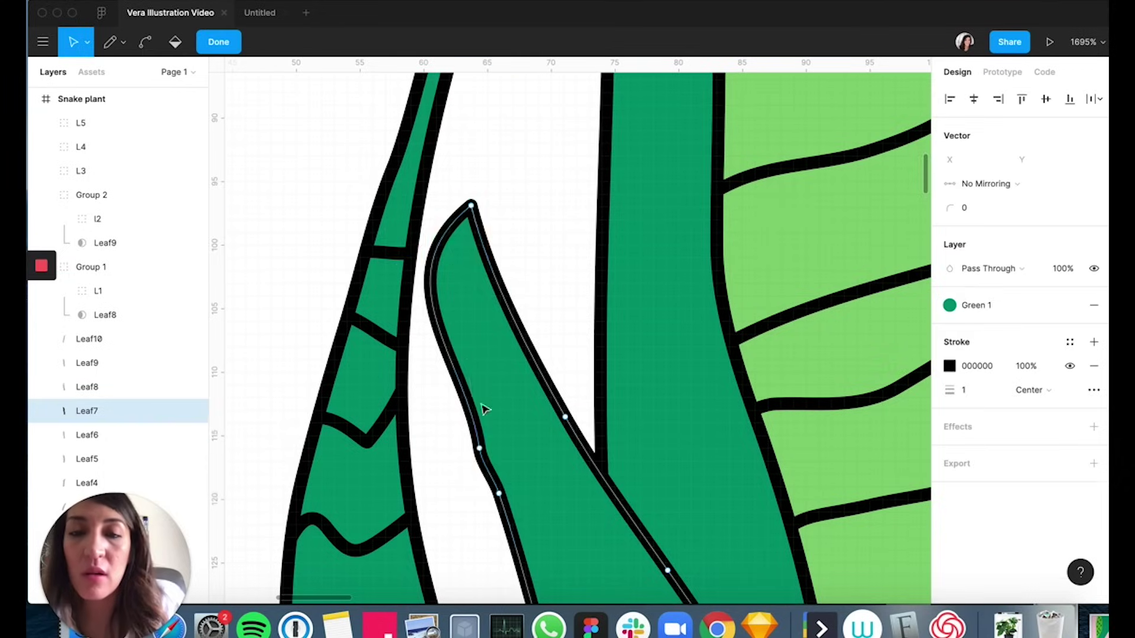
left_click_drag(483, 408, 424, 325)
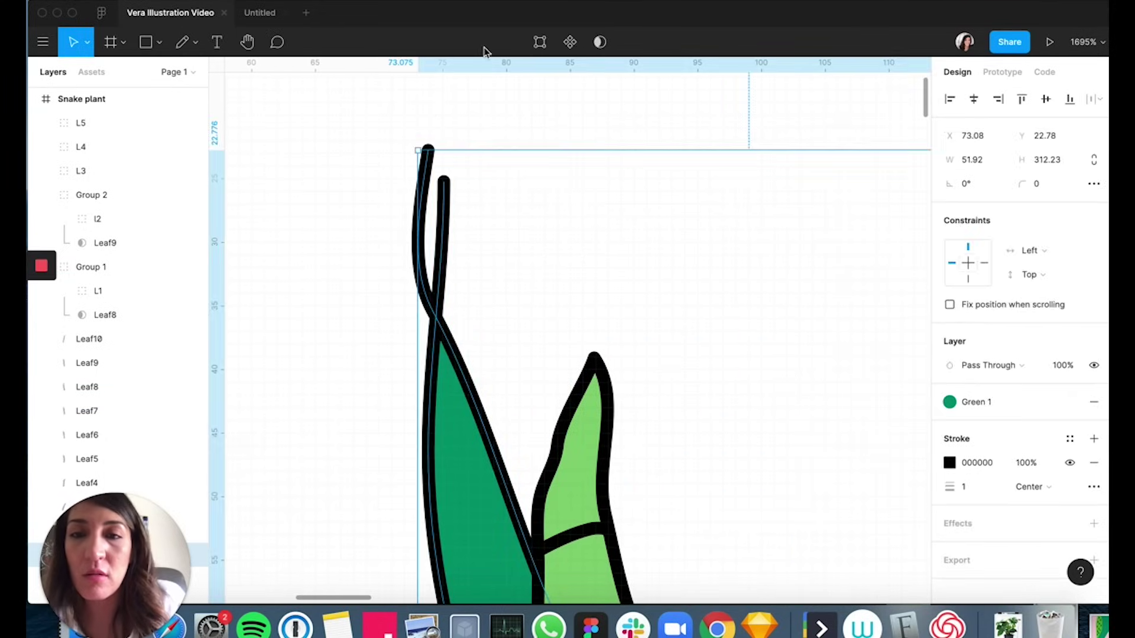
Join the open end points at the tip of the tall dark green leaf behind the light green one.
key("Return")
left_click_drag(428, 149, 443, 183)
left_click(435, 299)
left_click(471, 420)
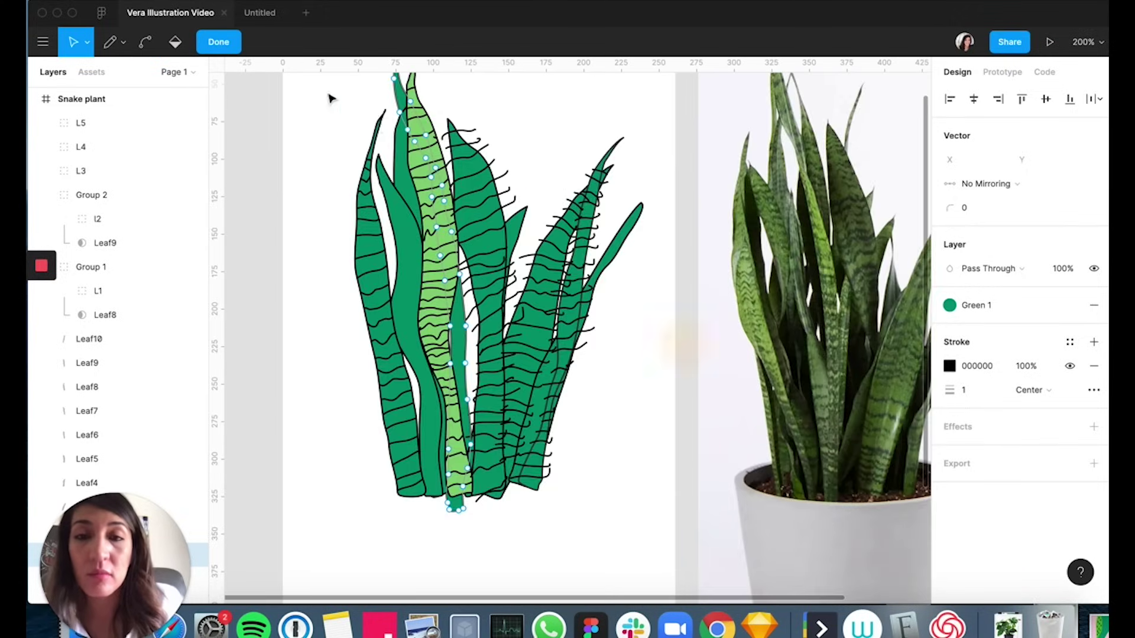
key("Escape")
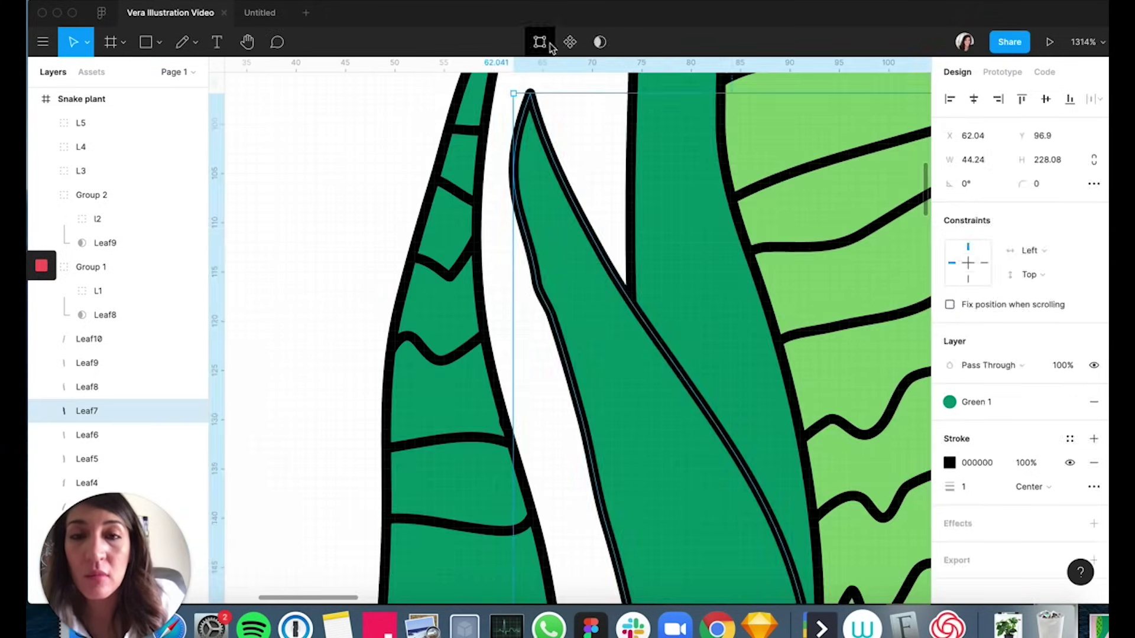
Delete the uneven points on Leaf7's upper left edge and rejoin that edge to the leaf's tip.
key("Return")
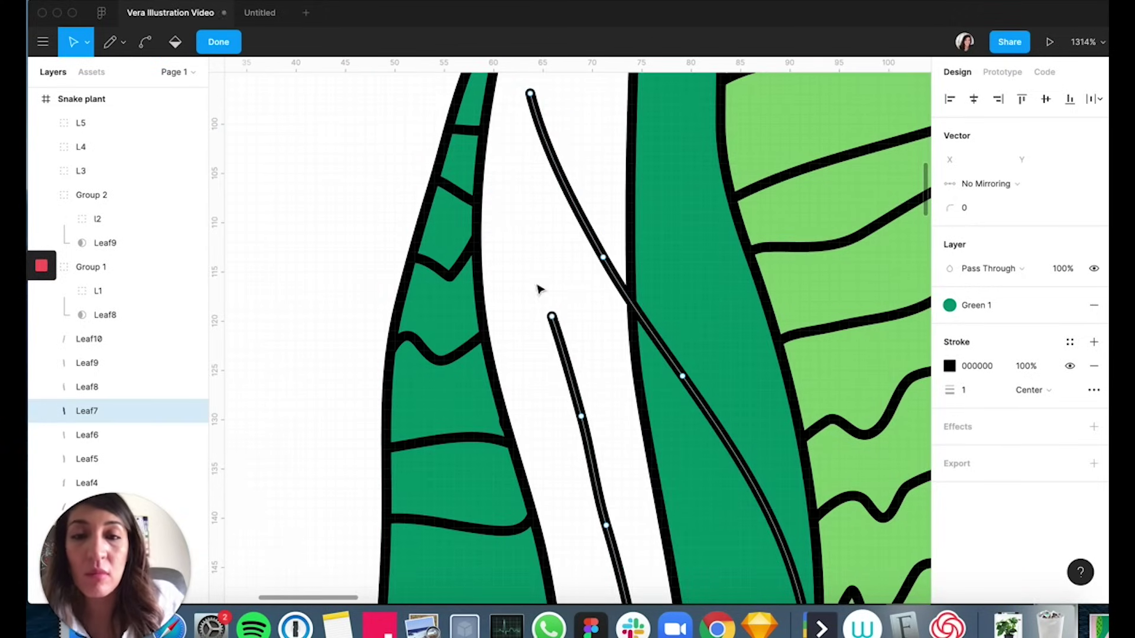
left_click_drag(551, 316, 530, 94)
left_click_drag(541, 126, 501, 242)
key("super+z")
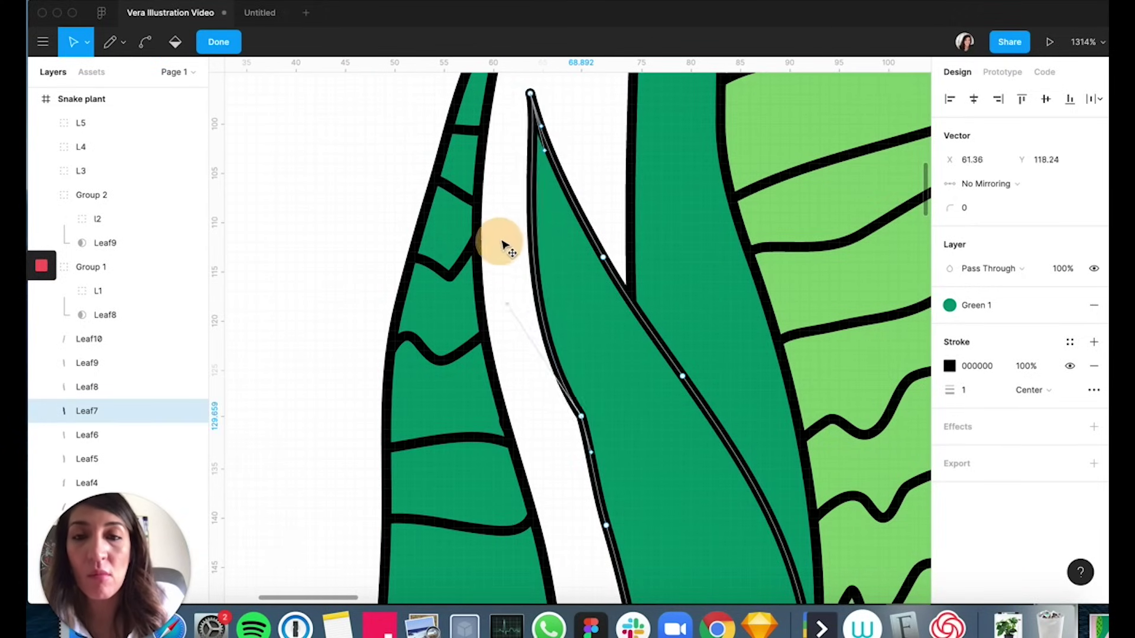
key("Escape")
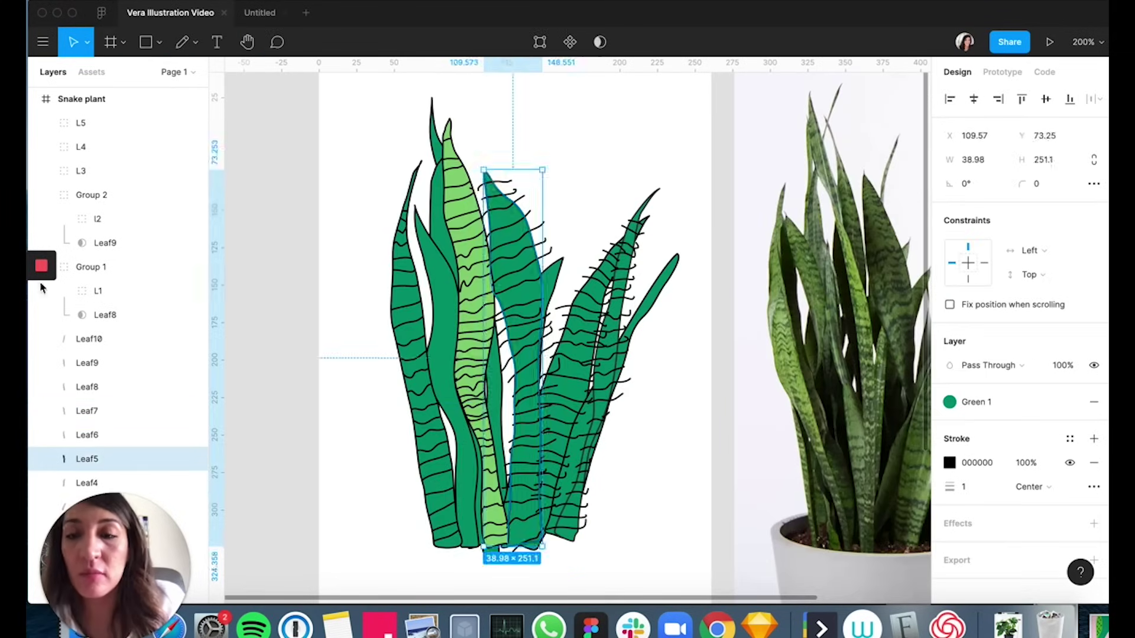
Send the striped leaves on the plant's right side and their stripe groups to the back.
left_click(512, 372)
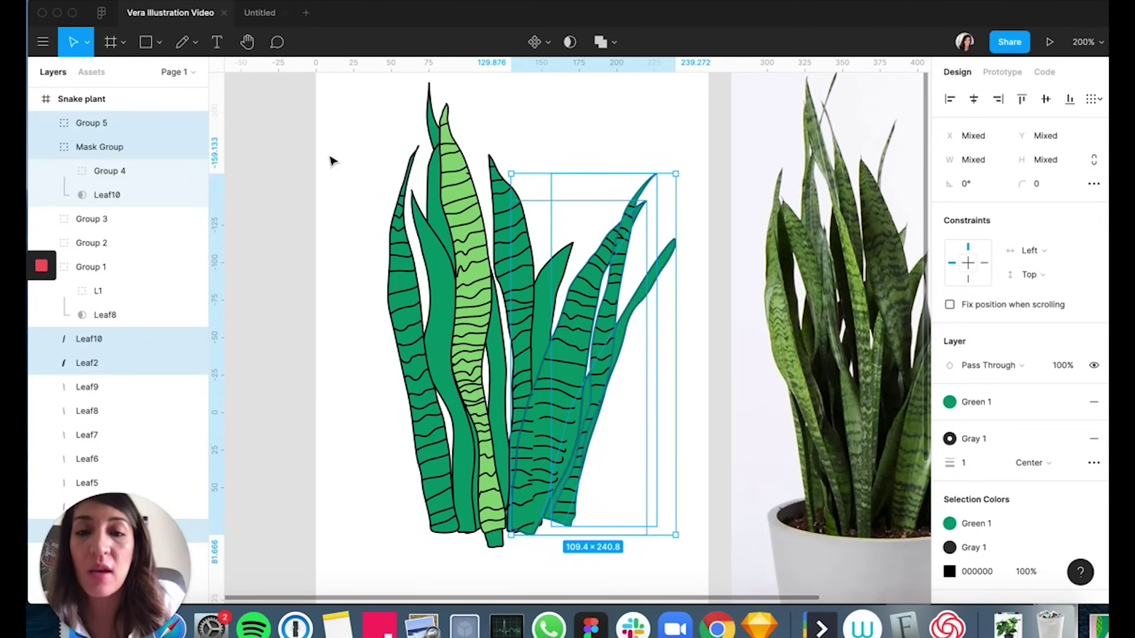
right_click(207, 331)
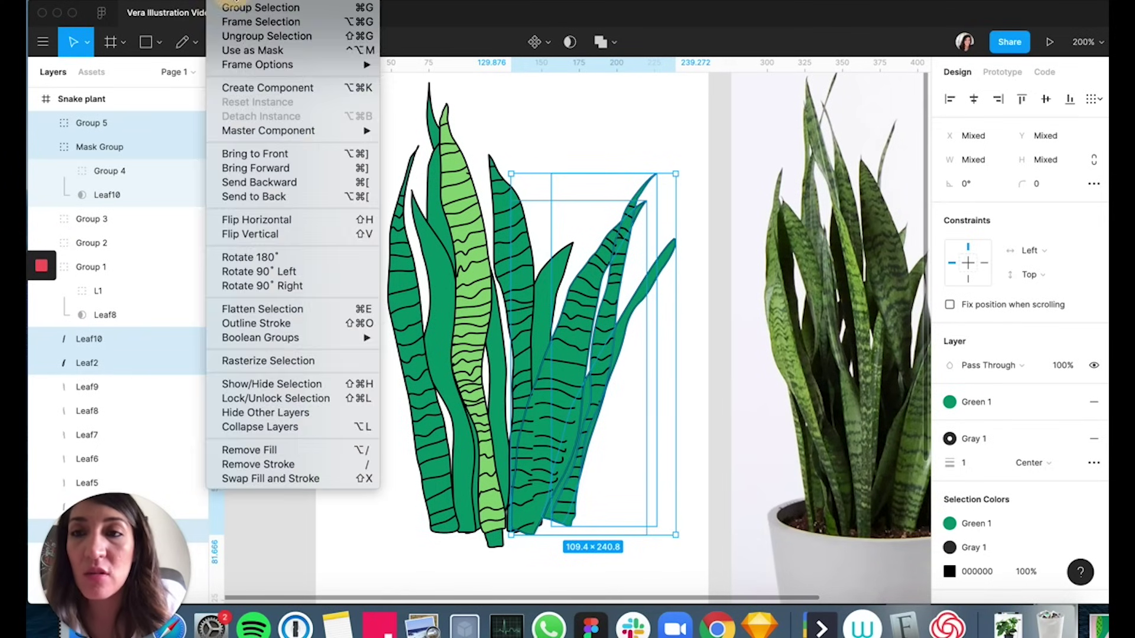
left_click(302, 196)
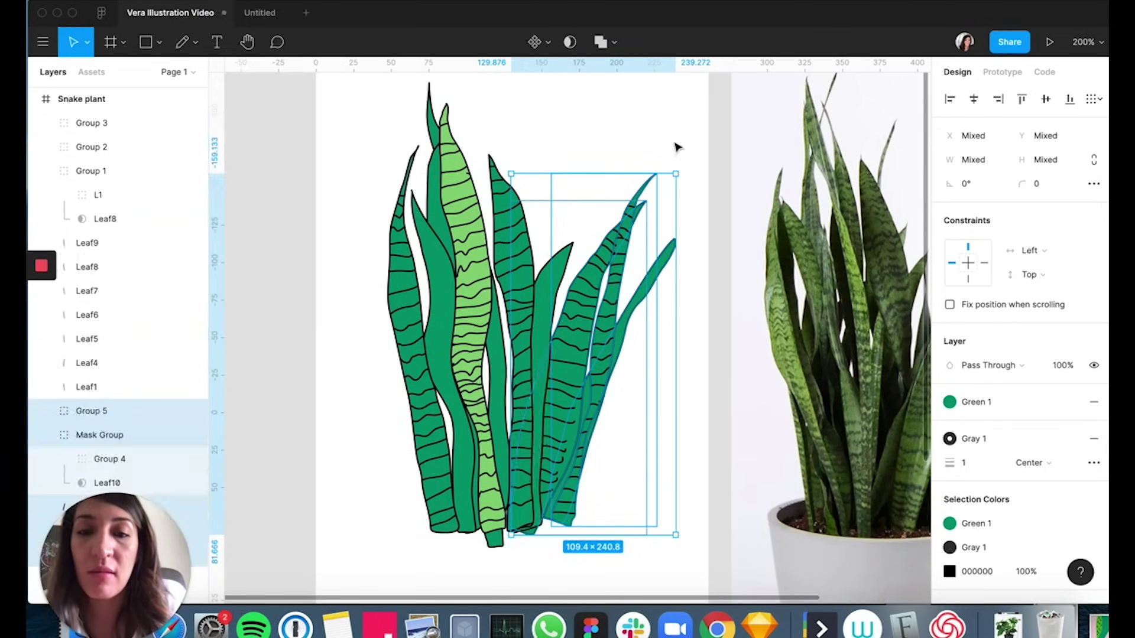
left_click(681, 114)
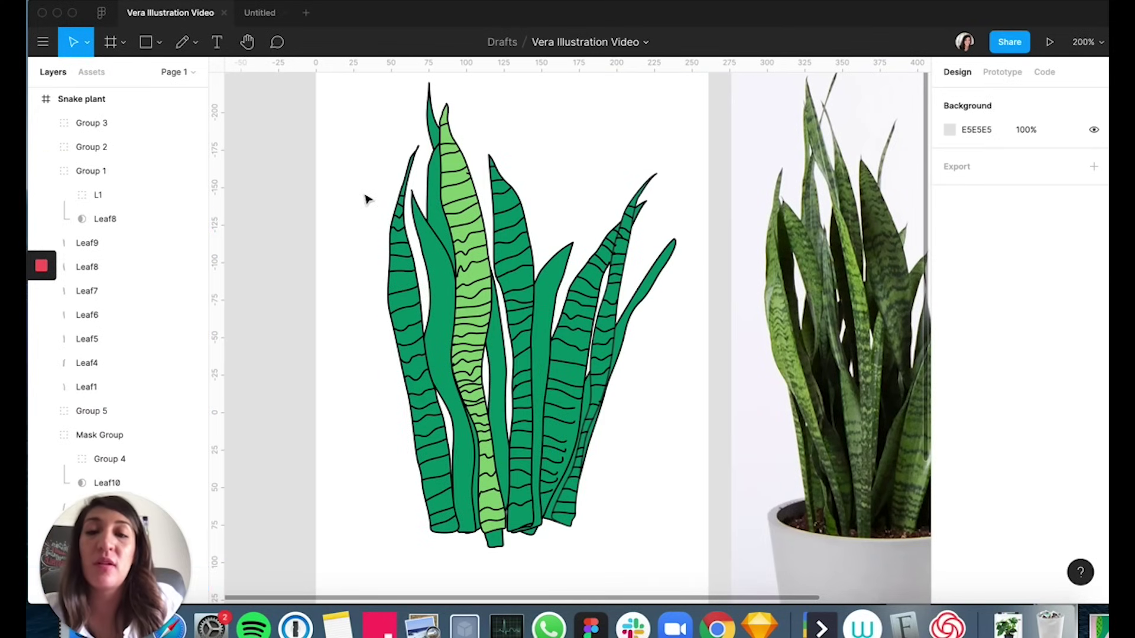
Remove the stroke from the Leaf8 mask shape on the leftmost leaf.
scroll(366, 199, "down", 3)
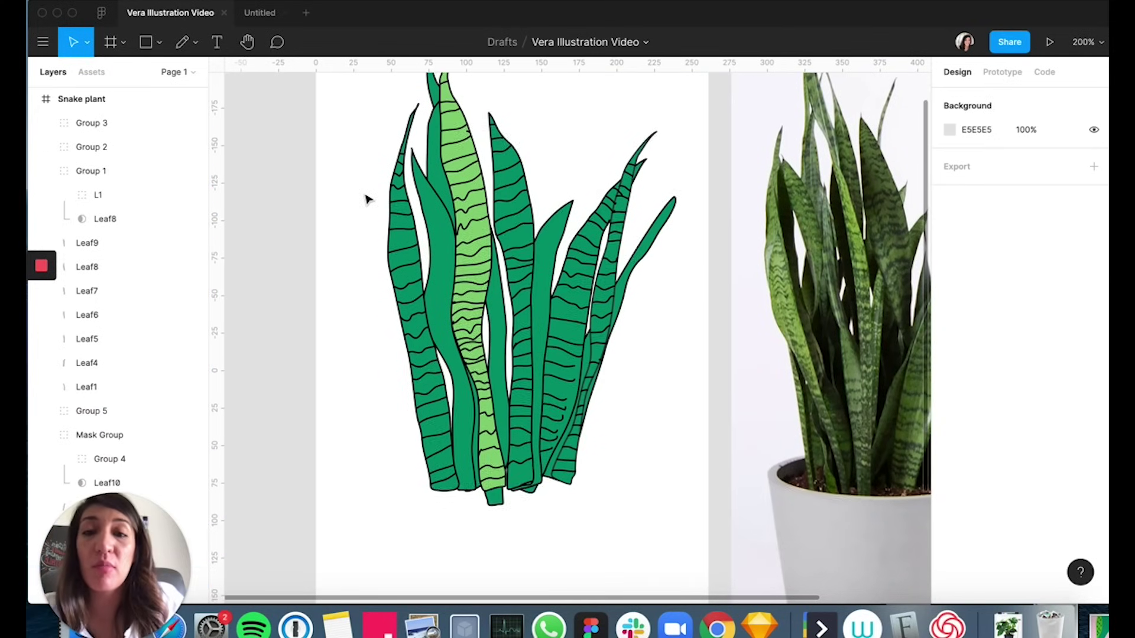
left_click(413, 115)
left_click(1094, 500)
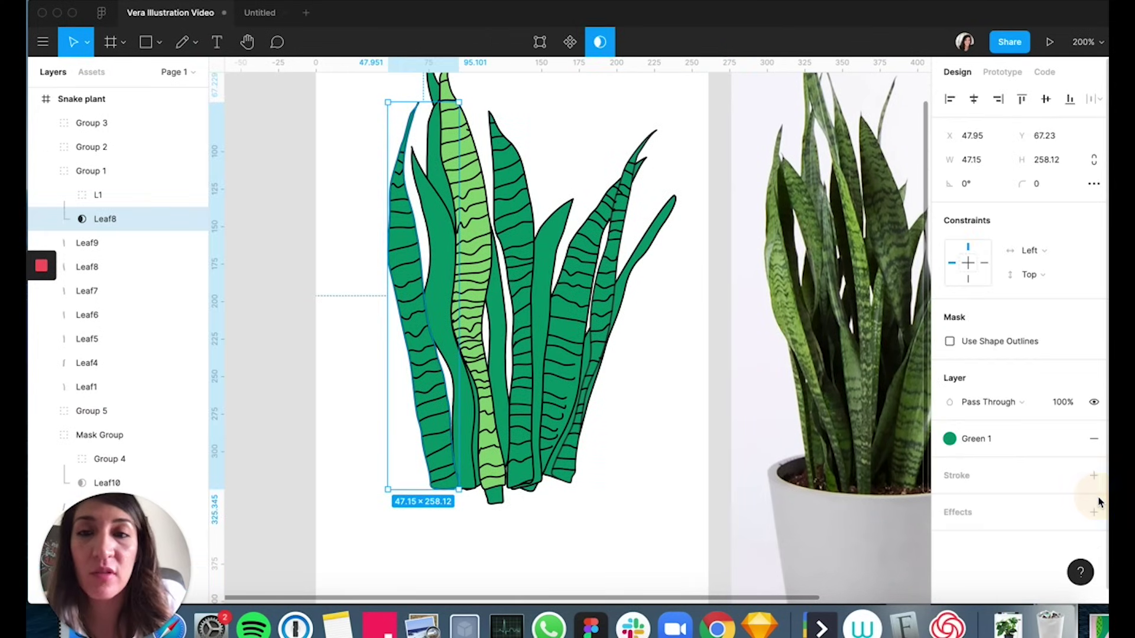
Try removing the stroke from all plant layers from Group 3 down to Leaf3.
left_click(98, 123)
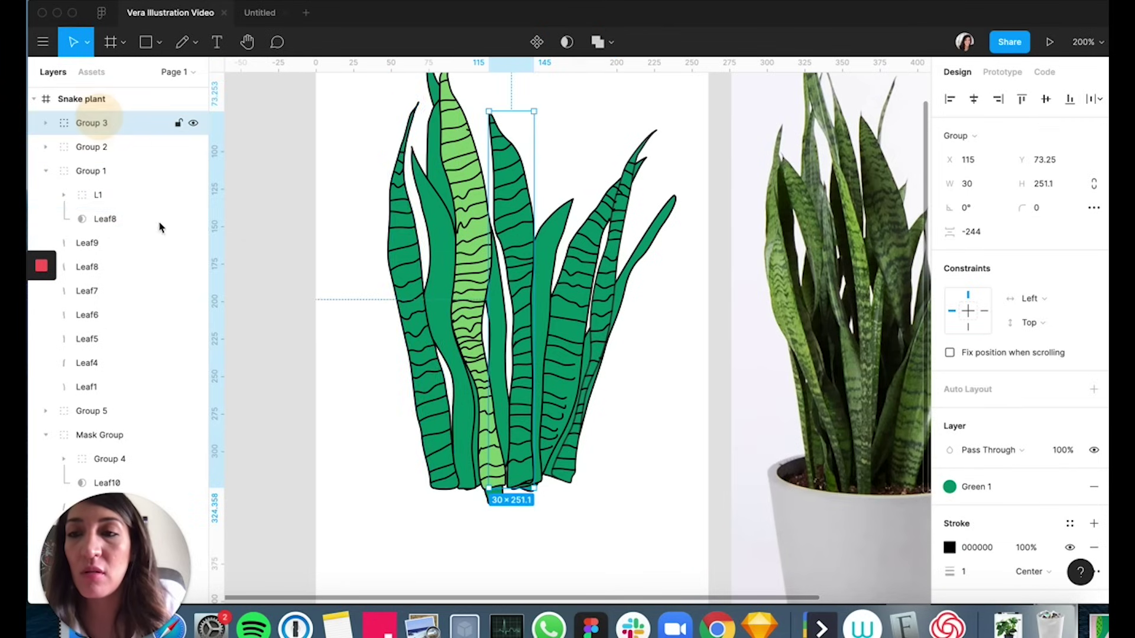
left_click(47, 173)
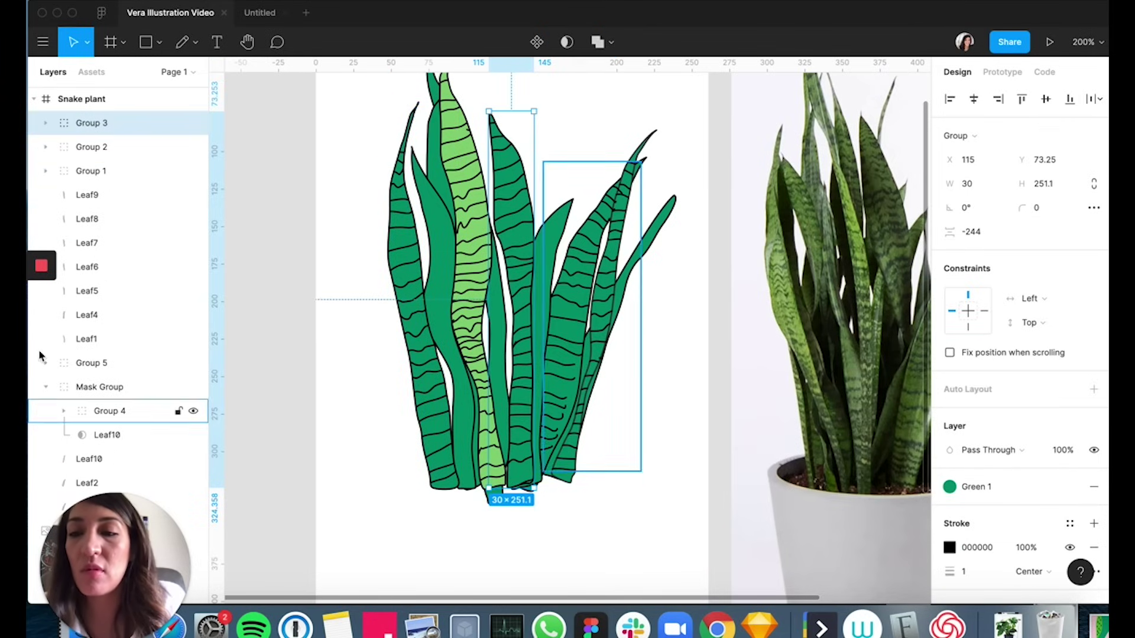
left_click(45, 387)
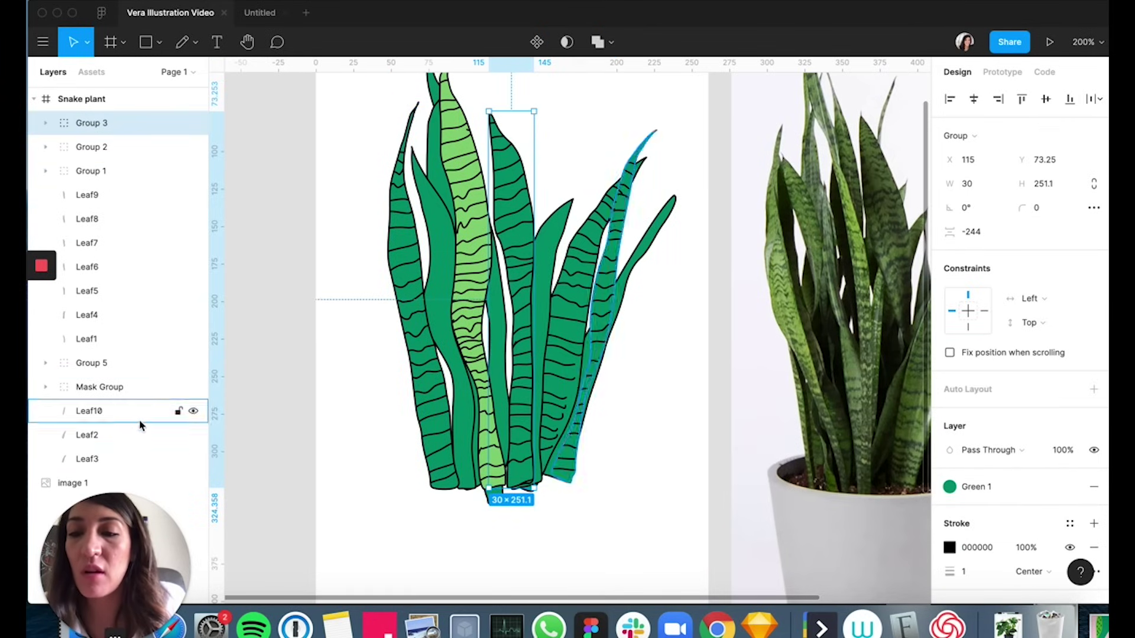
left_click(119, 460, "shift")
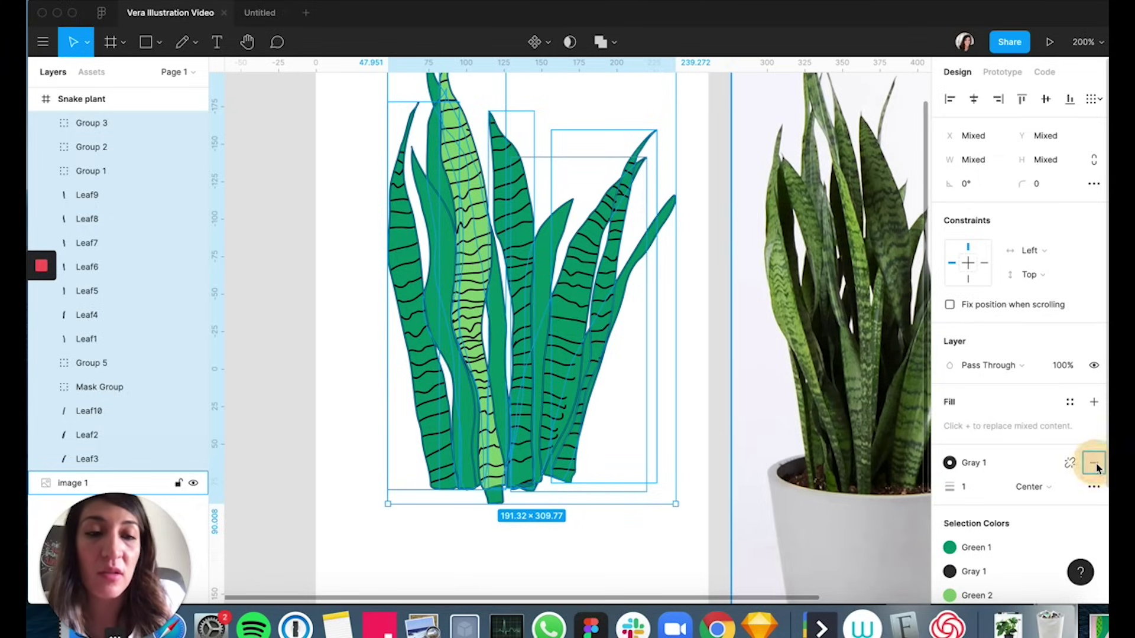
left_click(1094, 464)
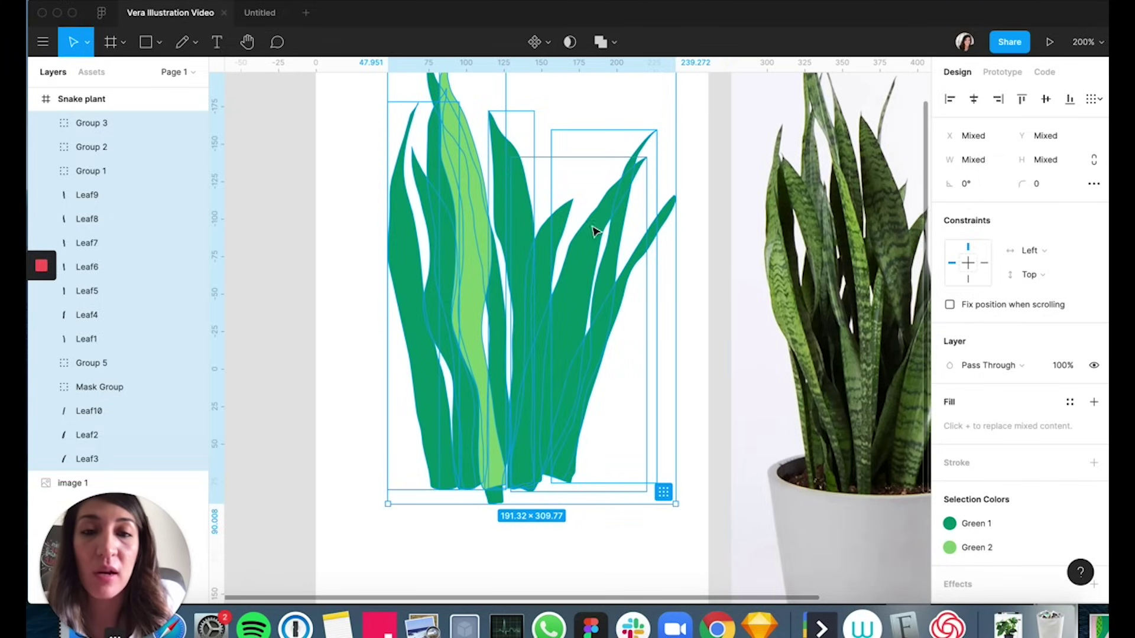
key("super+z")
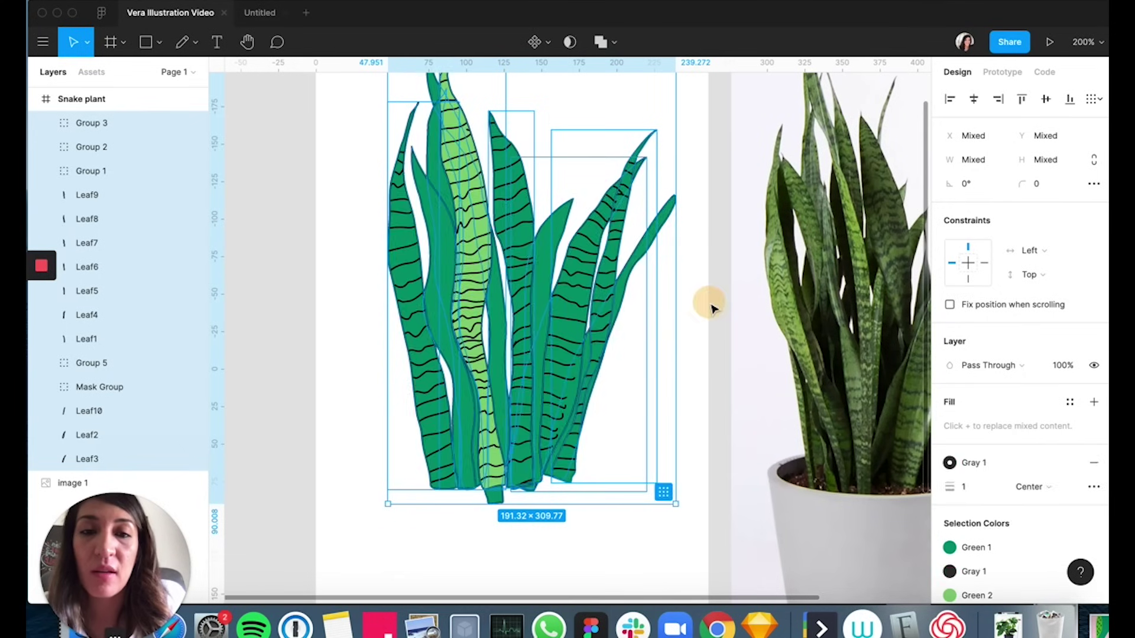
Remove the strokes from the light green striped leaf and the plain leaves behind and beside it.
left_click(712, 306)
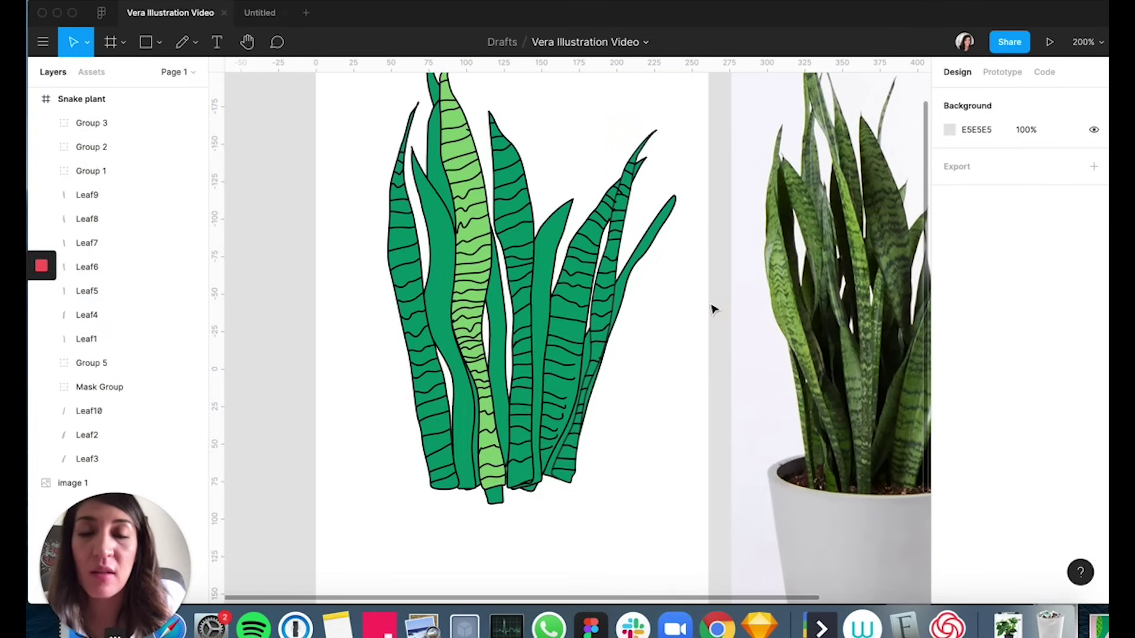
left_click(413, 123)
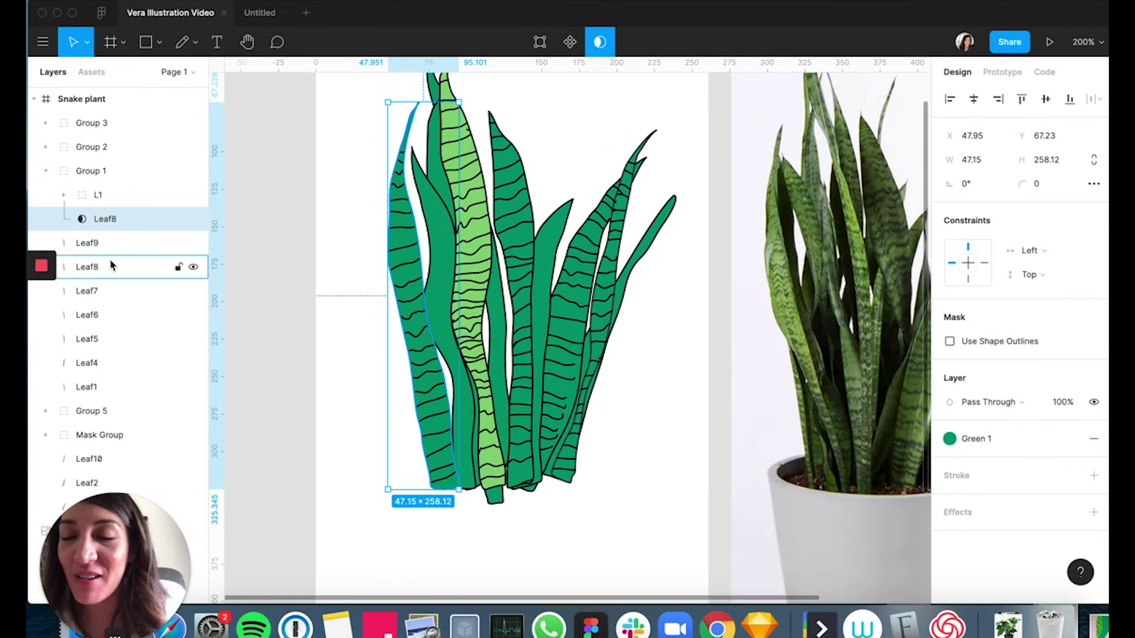
left_click(108, 243)
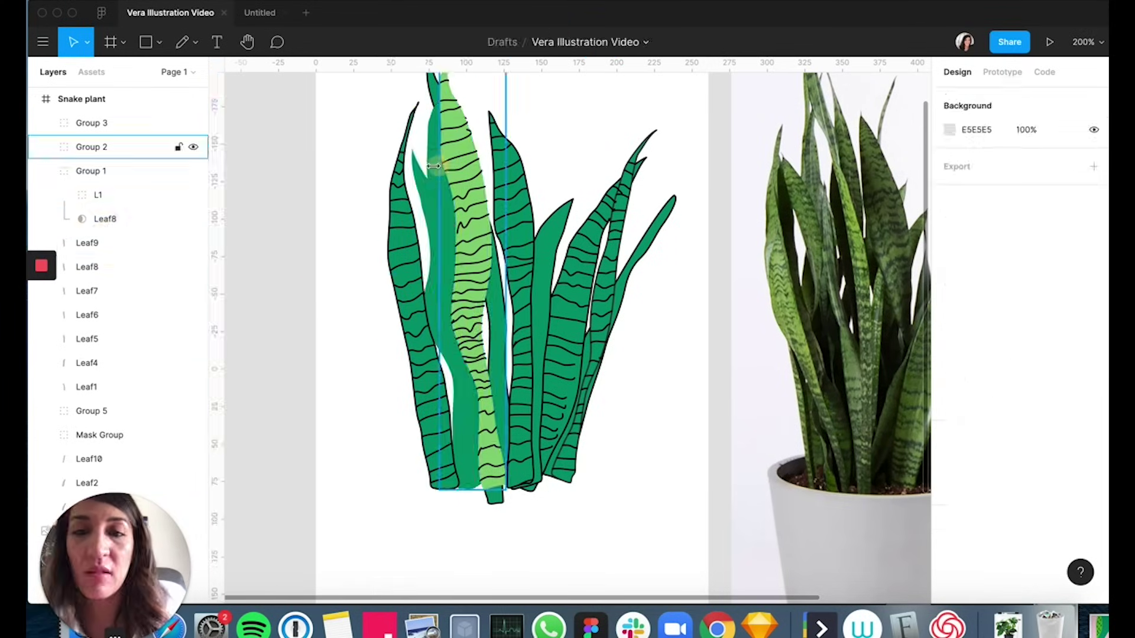
left_click(447, 163)
Fill Leaf6, the plain leaf behind the light green striped leaf, with the Dark Green color style.
left_click(432, 139)
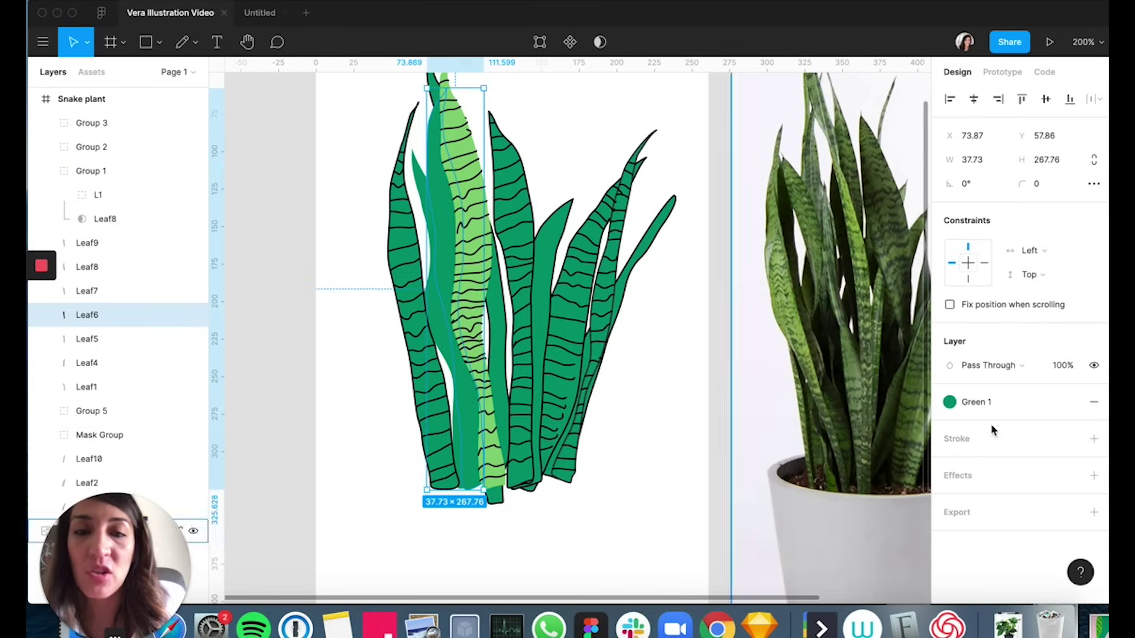
left_click(1026, 402)
left_click(1082, 529)
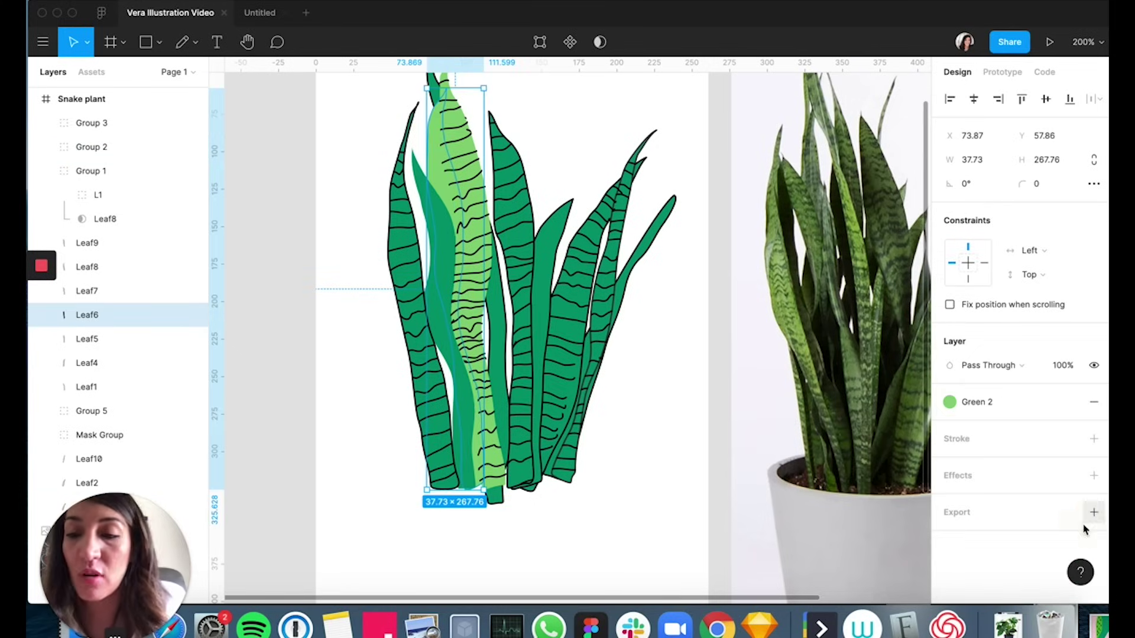
left_click(1032, 402)
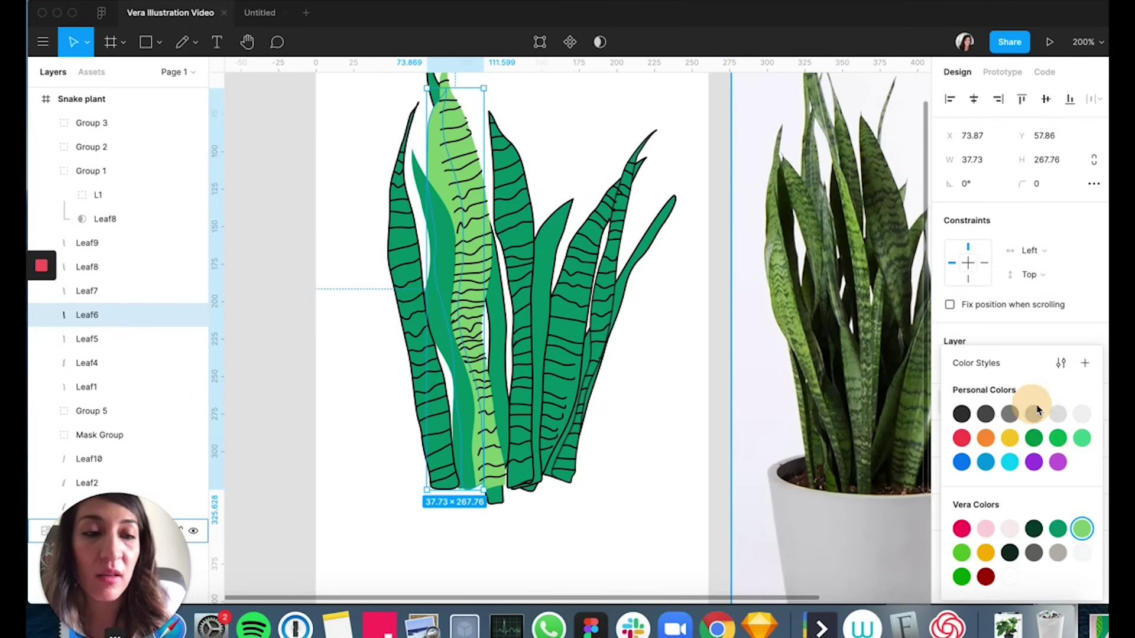
left_click(1035, 529)
left_click(601, 113)
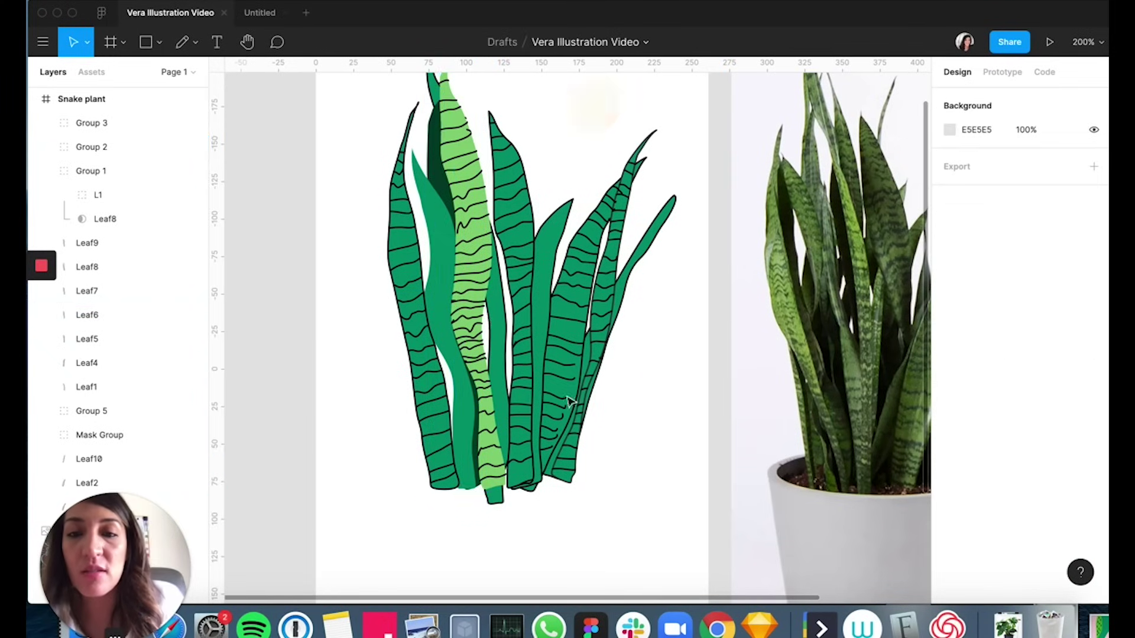
Remove the stroke from Leaf1 and fill it with the Green 3 color style.
left_click(492, 325)
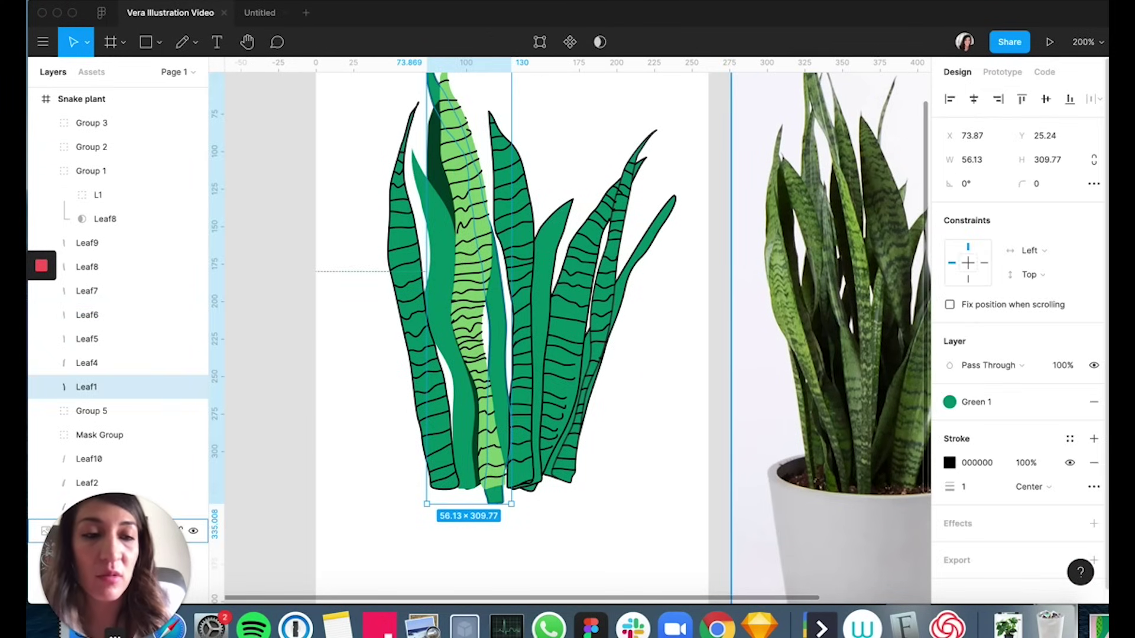
left_click(1094, 463)
left_click(1036, 406)
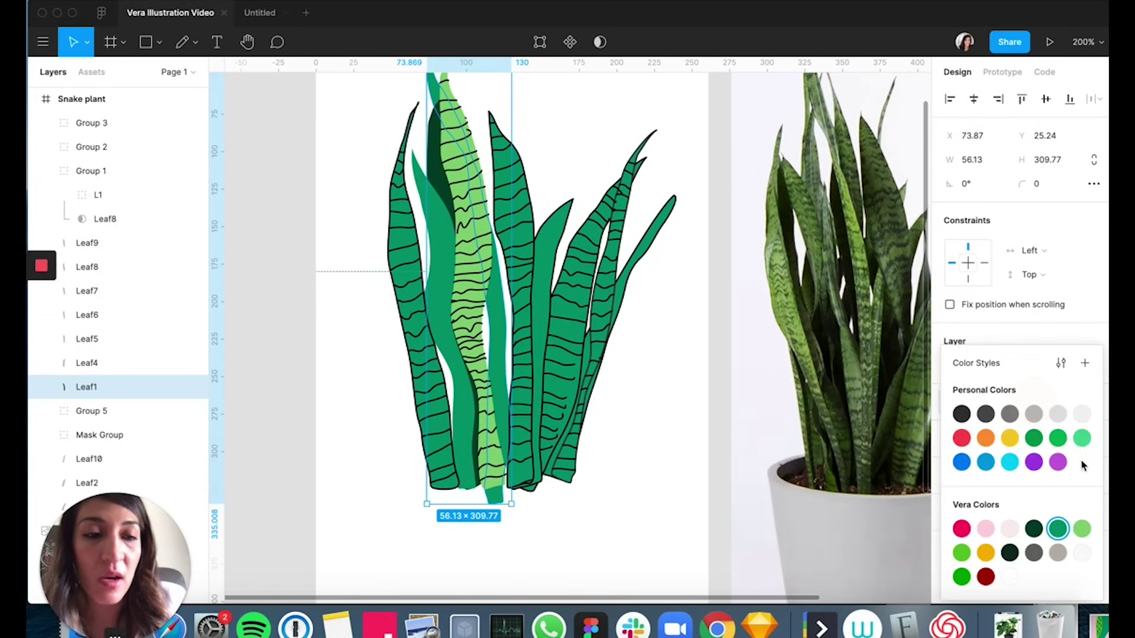
left_click(964, 559)
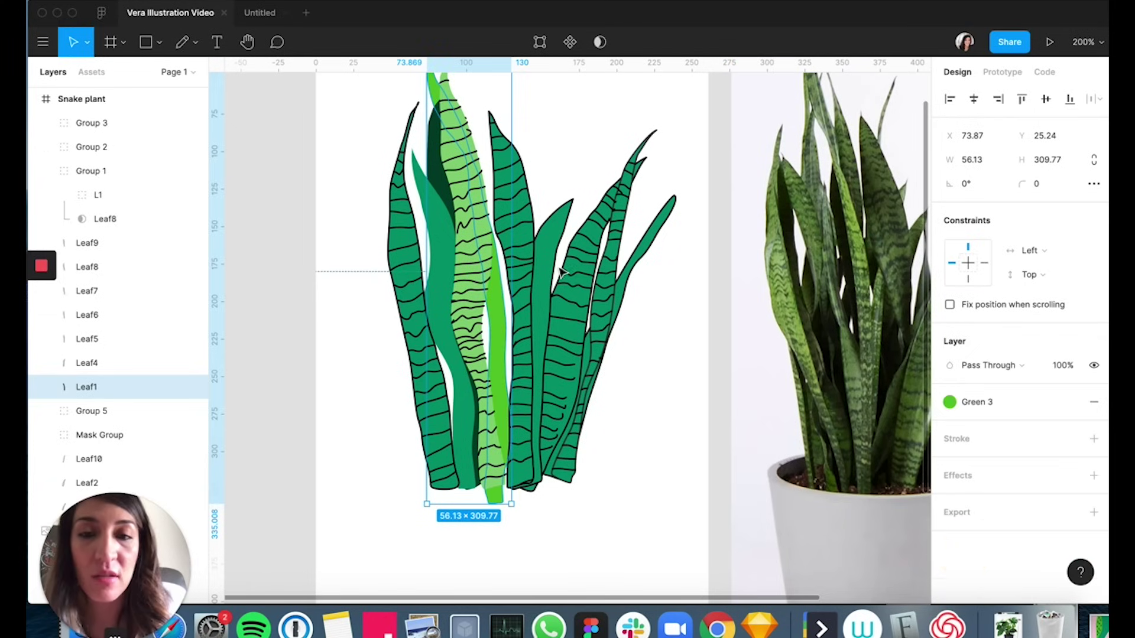
Remove the stroke from both Leaf5 shapes: the mask in Group 3 and the separate Leaf5 layer.
left_click(522, 271, "super")
left_click(1097, 501)
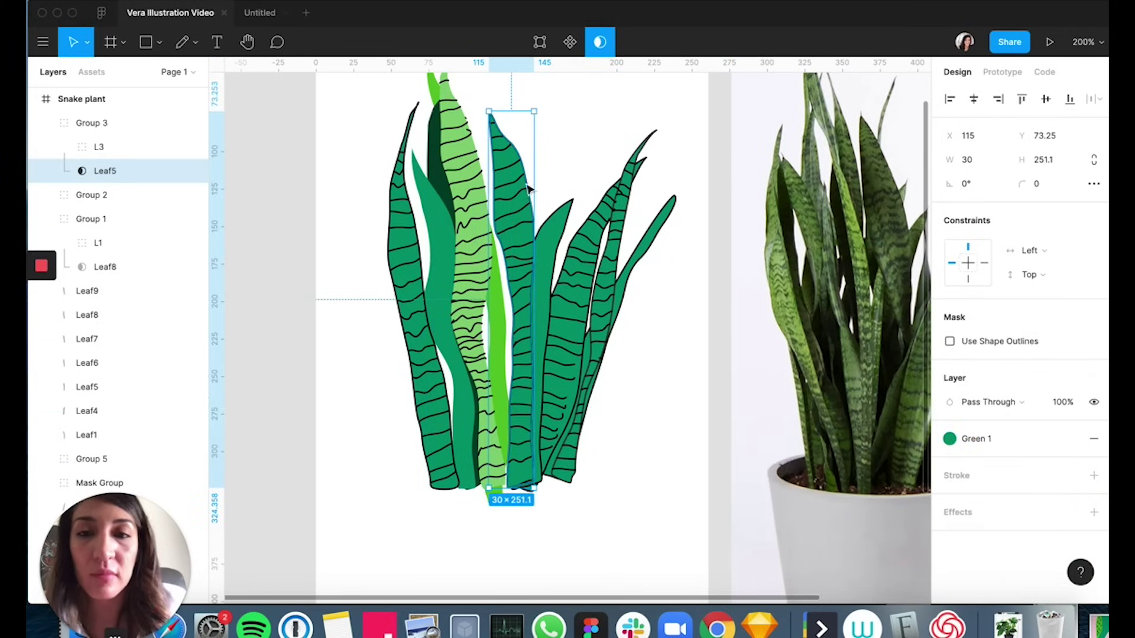
left_click(571, 133)
left_click(513, 146, "super")
key("z")
left_click_drag(475, 112, 588, 212)
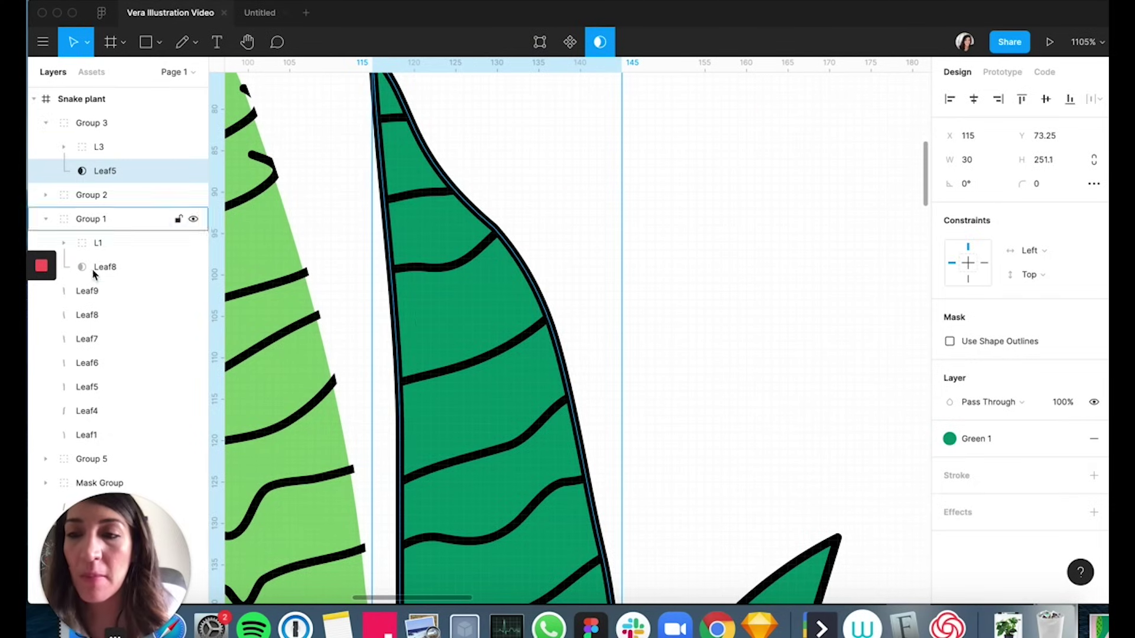
left_click(87, 387)
left_click(1094, 458)
key("minus")
scroll(715, 517, "down", 1)
Fill Leaf4, the plain leaf right of the central striped leaf, with Green 2 and remove its stroke.
left_click(612, 508)
left_click(1033, 402)
left_click(1083, 531)
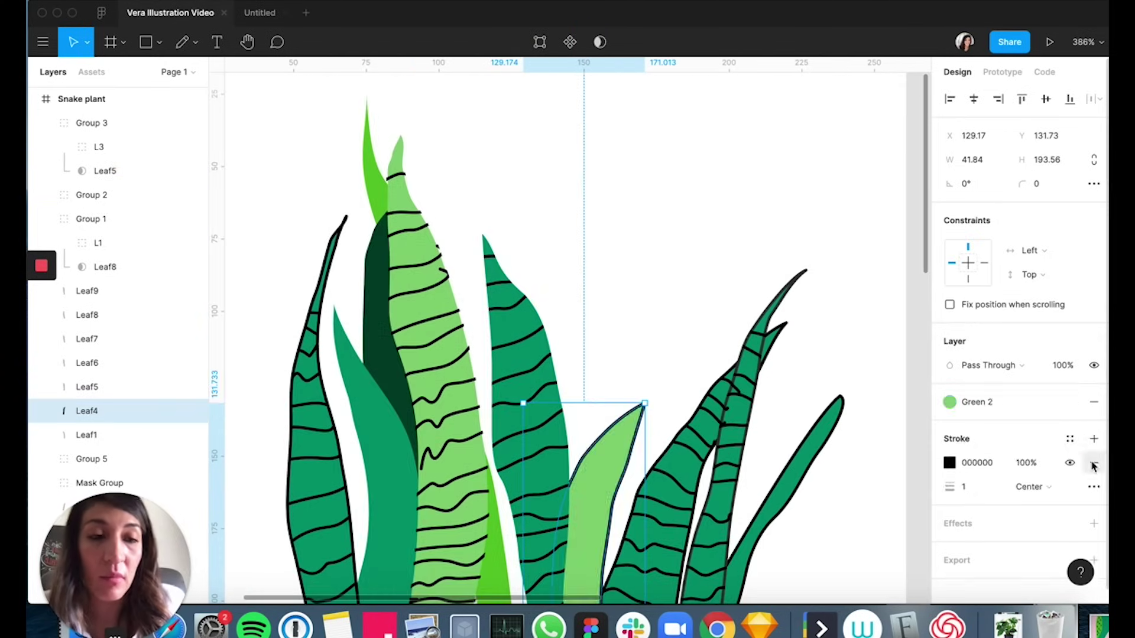
left_click(1093, 463)
Try Green 1 on the narrow right leaf's stripes in Group 4 and settle on Green 2 for their stroke.
left_click(1056, 366)
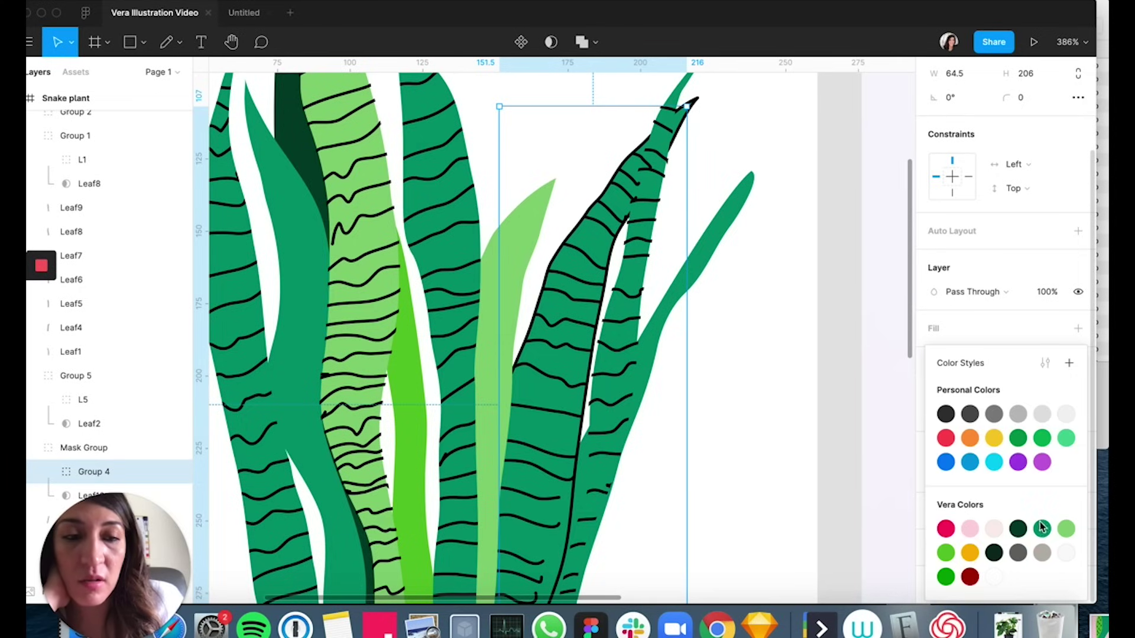
left_click(1042, 528)
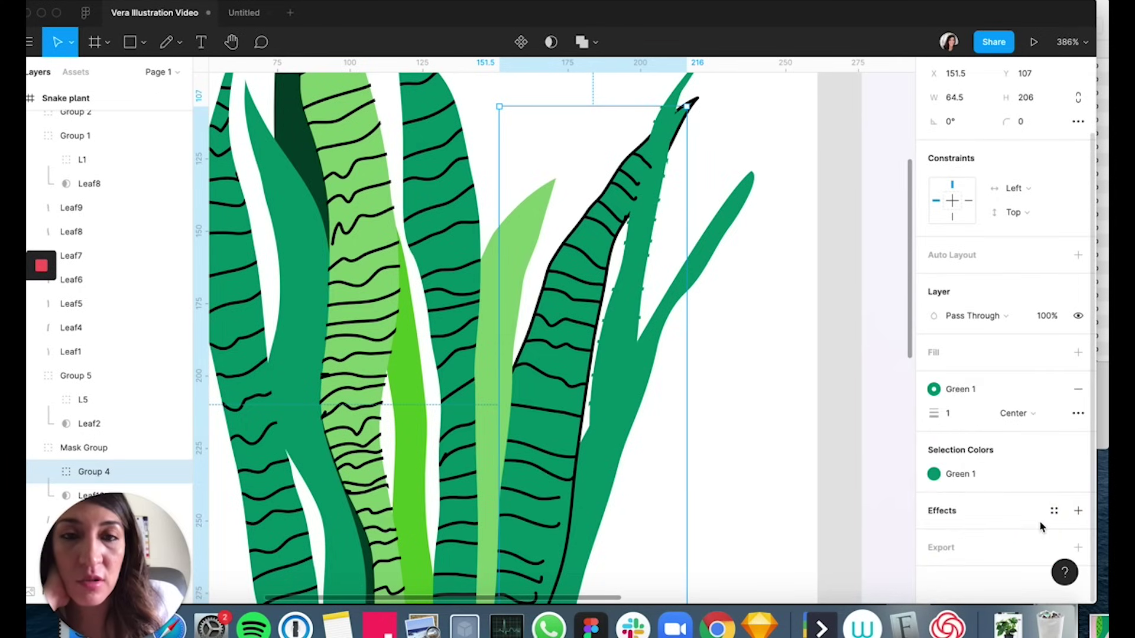
left_click(991, 393)
left_click(1067, 522)
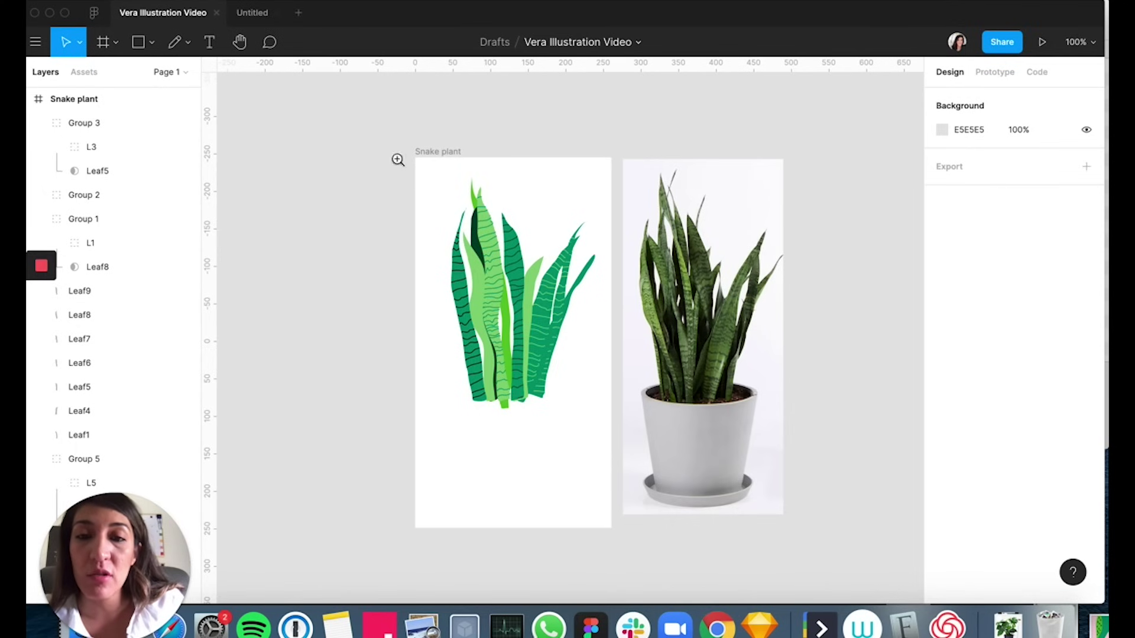
Change the fill of Leaf4 to the Dark Green color style.
scroll(466, 246, "up", 5)
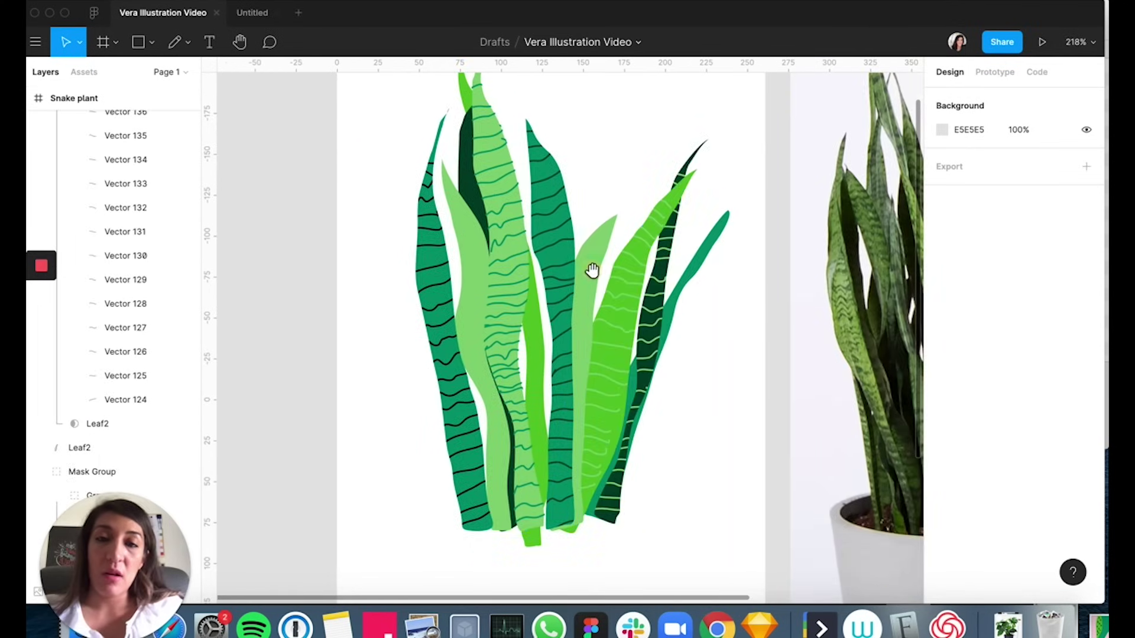
left_click(606, 236)
left_click(1027, 400)
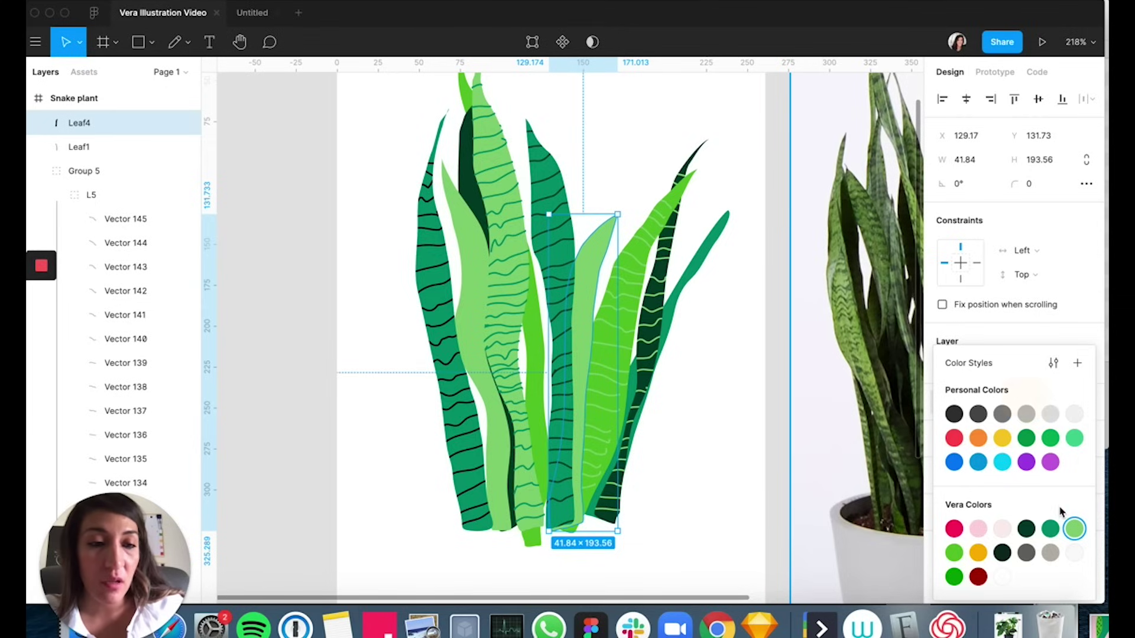
left_click(1026, 528)
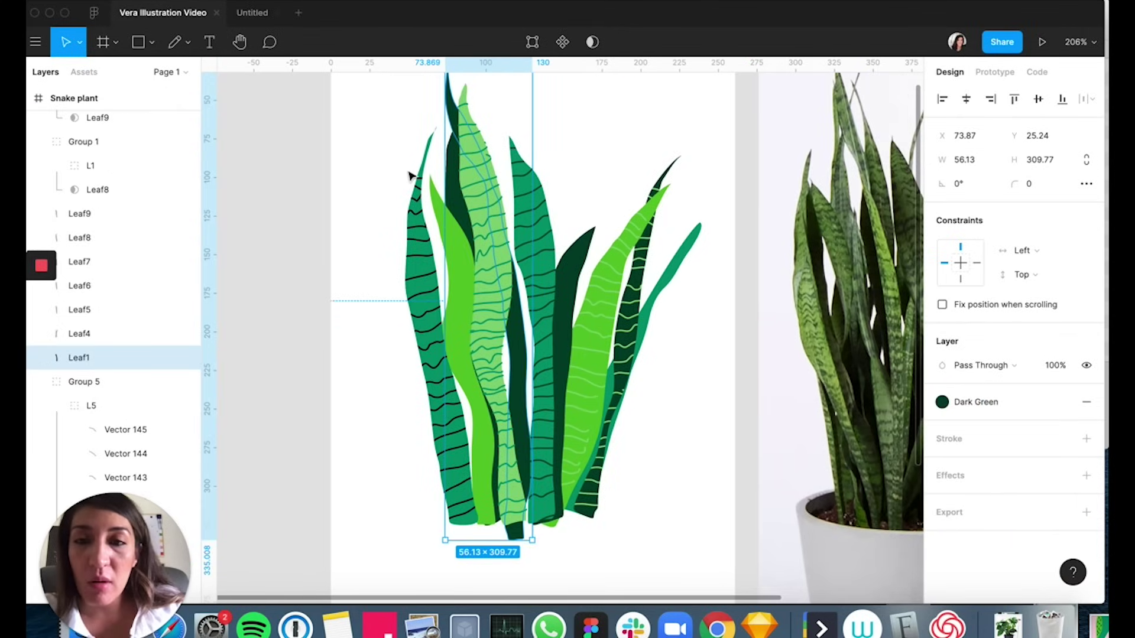
Set the stroke of the leftmost leaf's whole stripe group L1 to Green 2.
left_click(421, 178, "super")
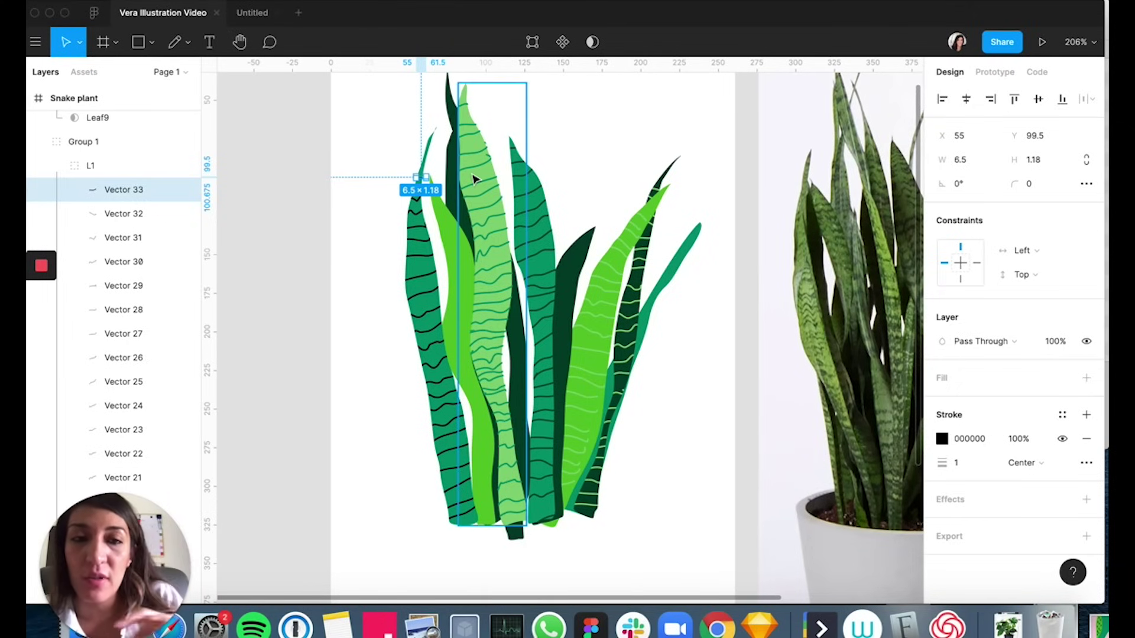
key("z")
left_click_drag(358, 149, 613, 408)
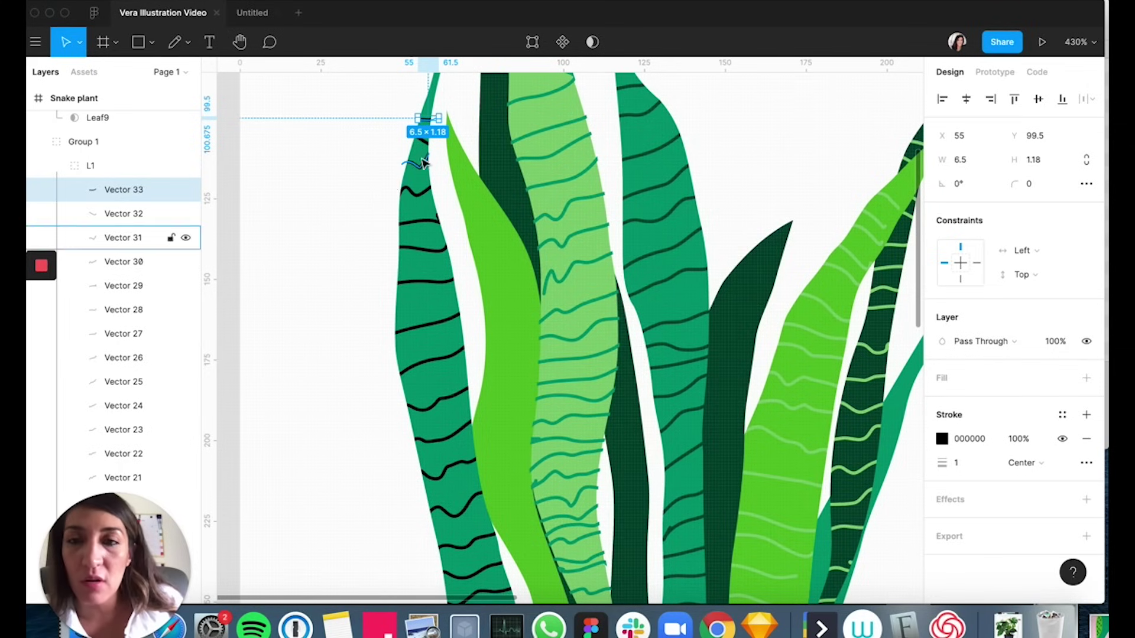
left_click(112, 167)
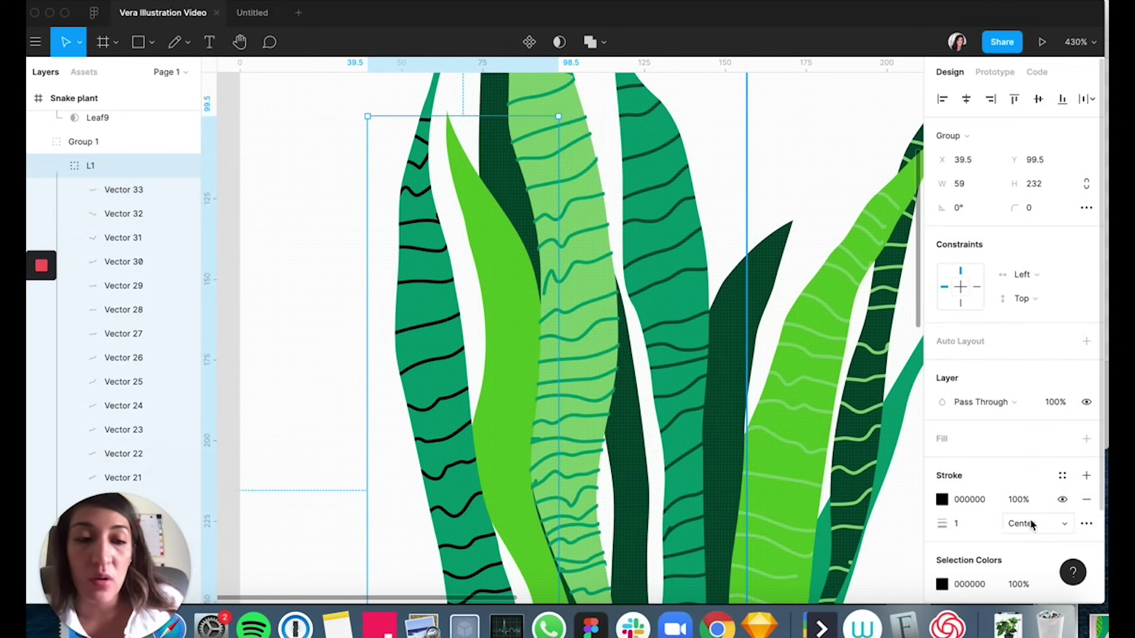
left_click(1064, 476)
left_click(1074, 529)
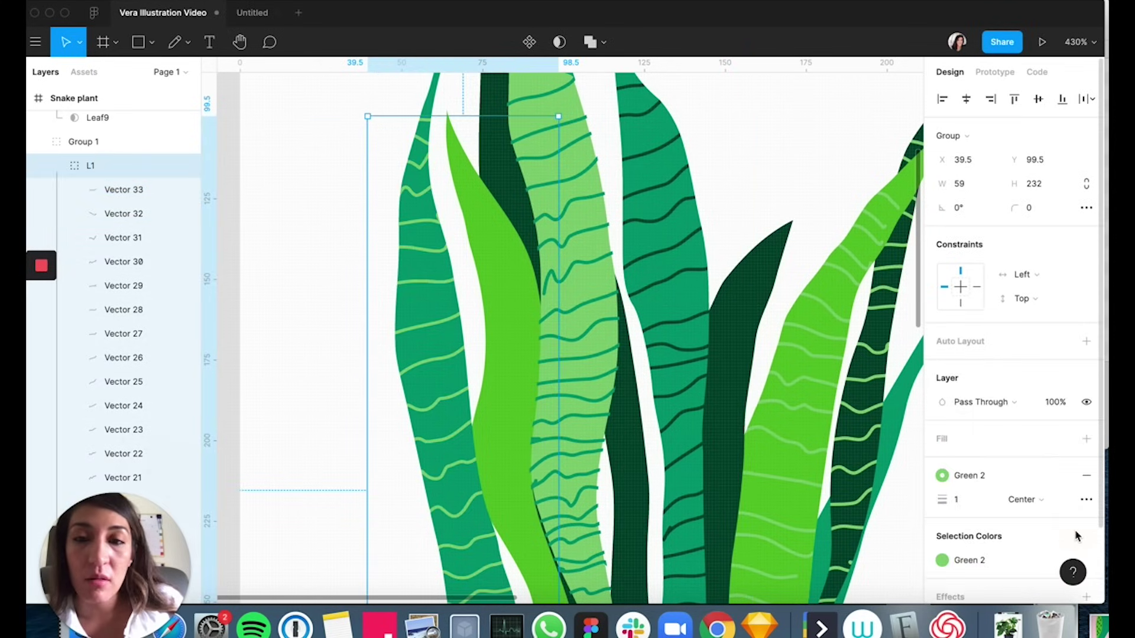
Move the stray black stripe on the leftmost leaf into stripe group L1 and position it back on the leaf.
double_click(406, 246)
left_click(417, 257)
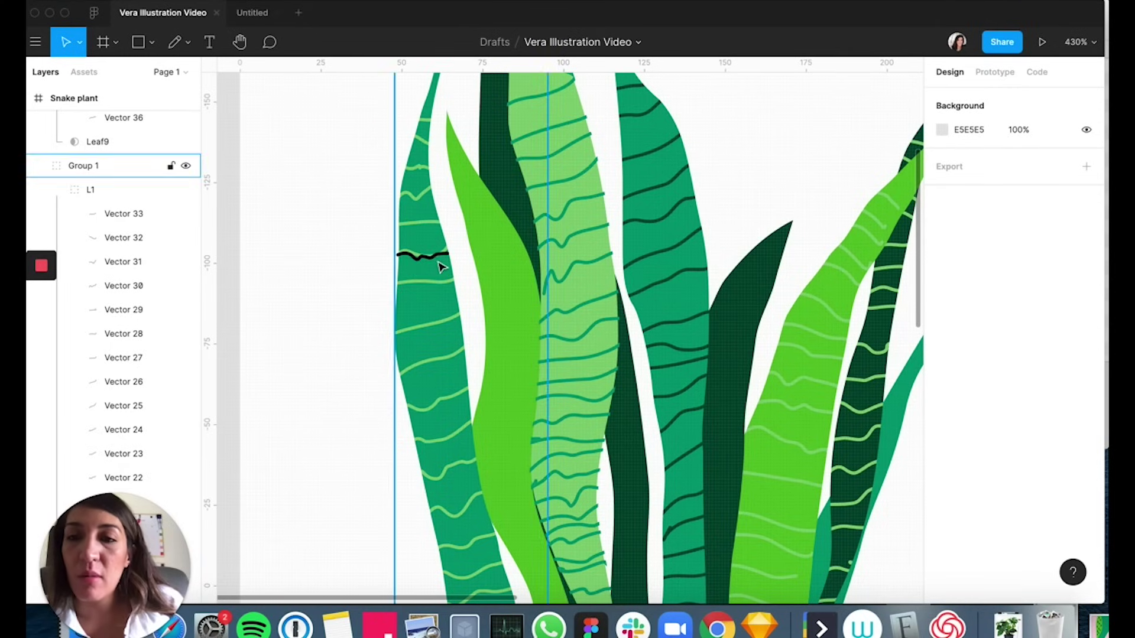
left_click(435, 256)
key("Delete")
left_click(437, 257)
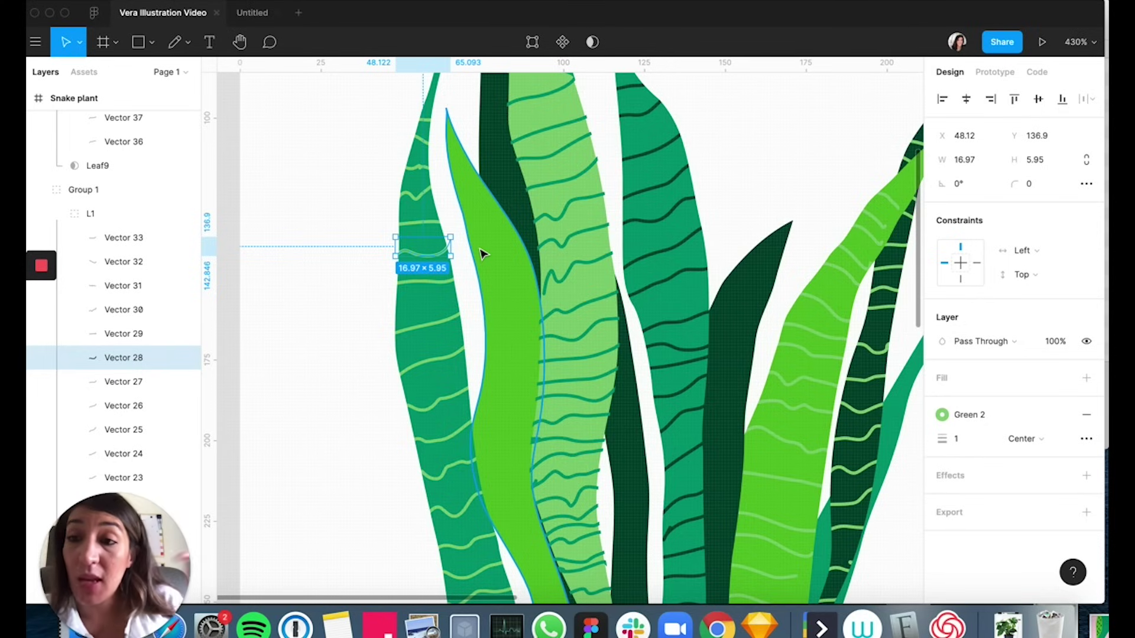
key("super+v")
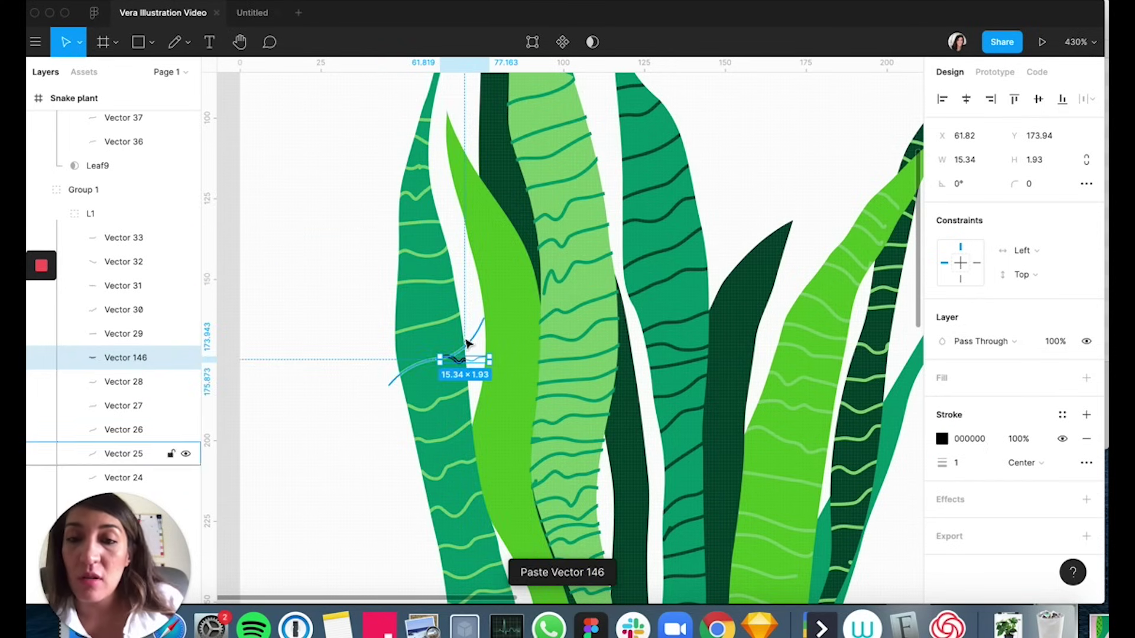
left_click_drag(464, 367, 419, 244)
Try deleting Vector 29, the wavy stripe just above the pasted one on the leftmost leaf.
left_click(426, 223)
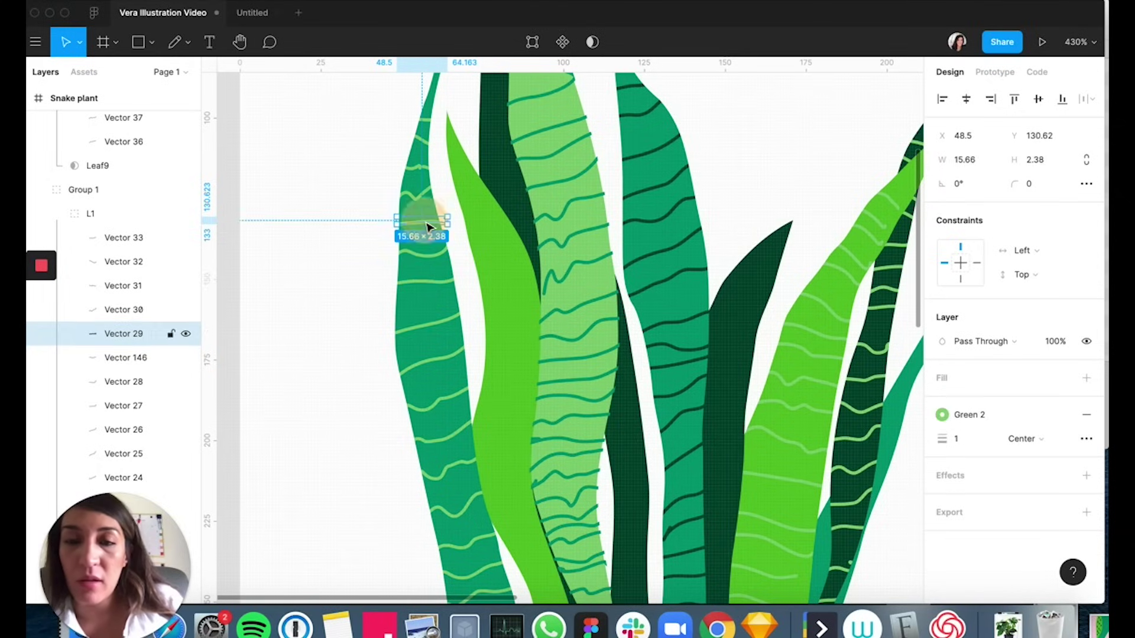
key("BackSpace")
left_click(426, 243)
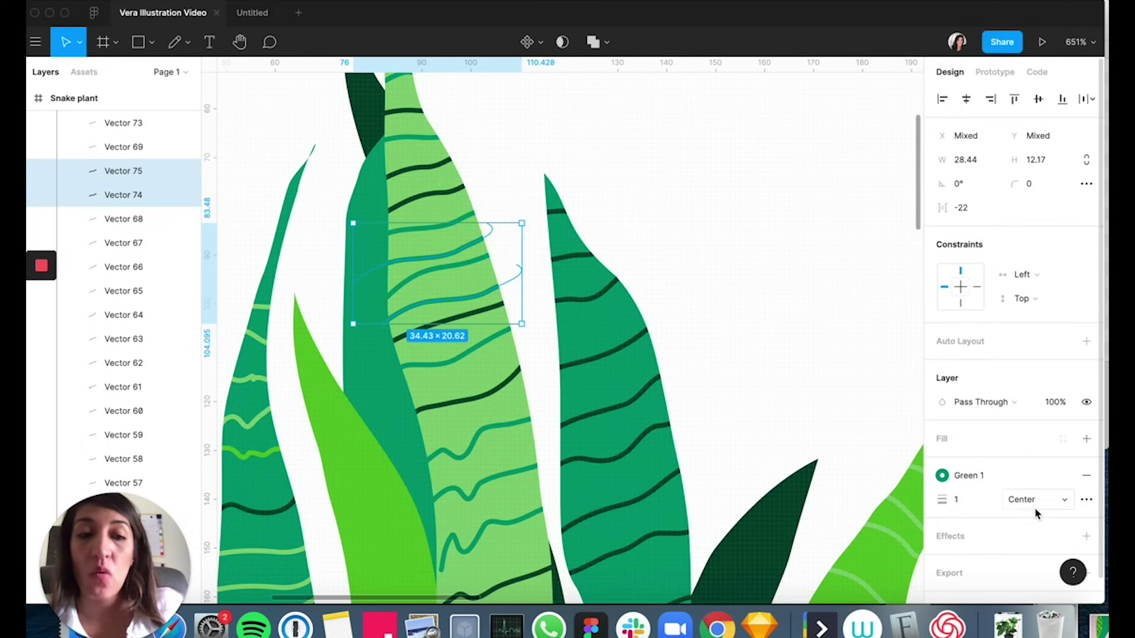
Set the stroke of stripes Vector 74 and Vector 75 on the light green leaf to Green 3.
left_click(1008, 484)
left_click(955, 554)
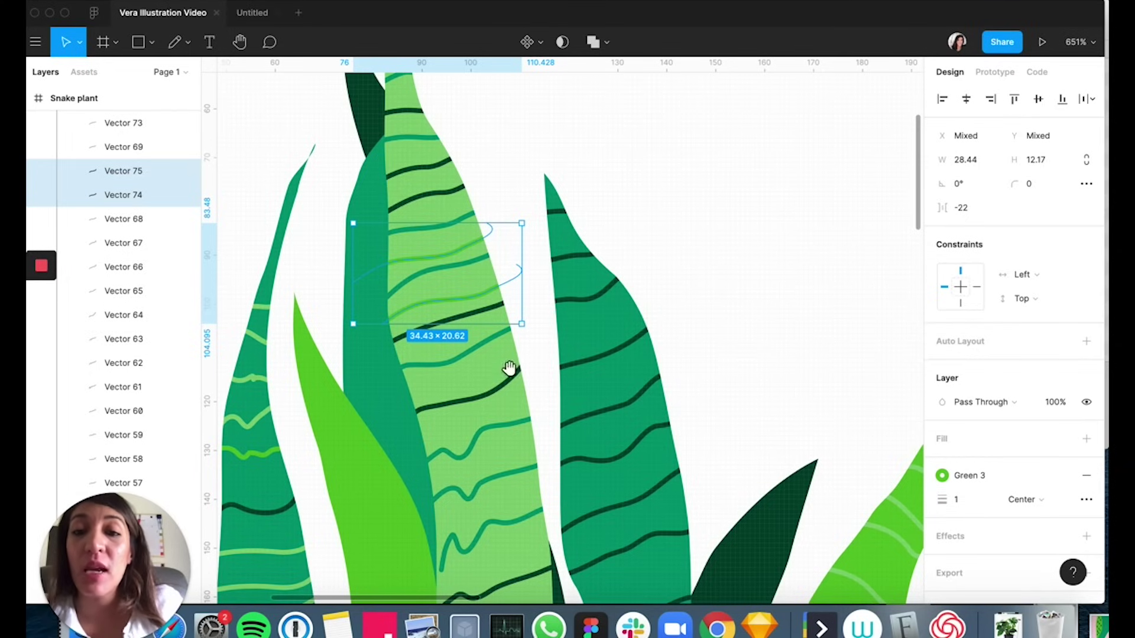
left_click_drag(507, 370, 498, 271)
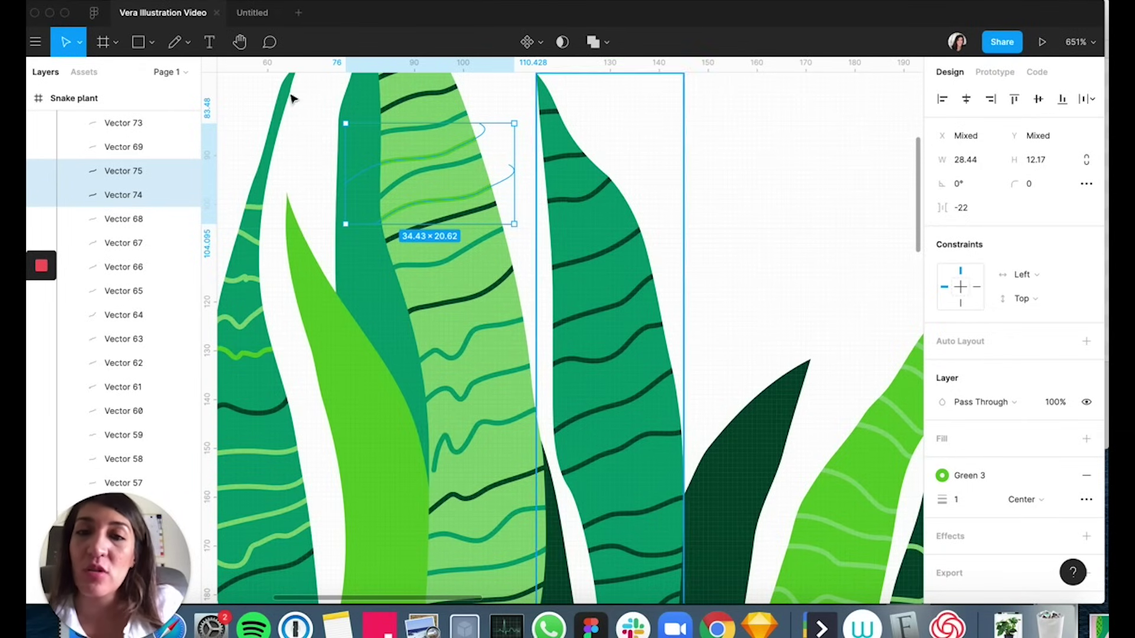
left_click(753, 170)
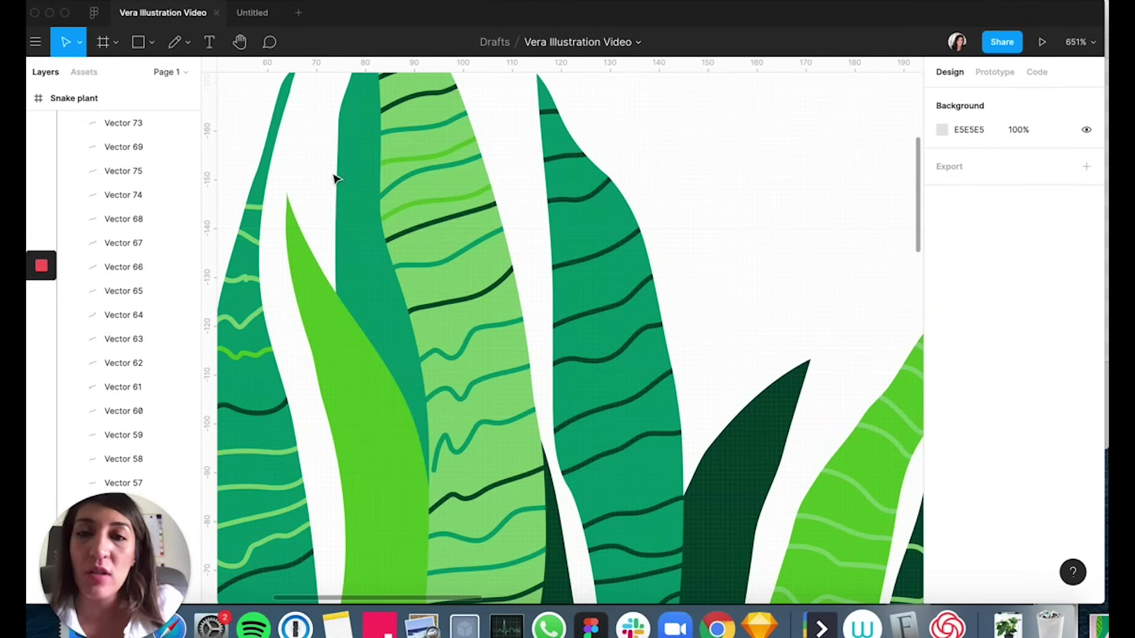
Set the stroke of the wavy stripe Vector 63 on the light green leaf to Green 3.
left_click(481, 298)
double_click(494, 329)
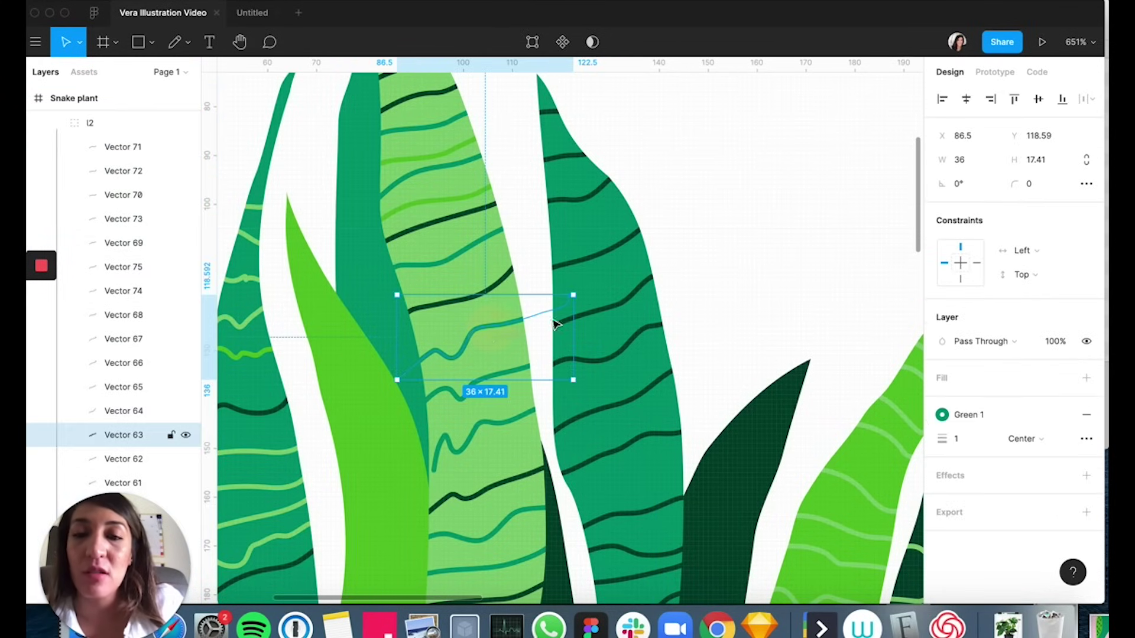
left_click(1006, 417)
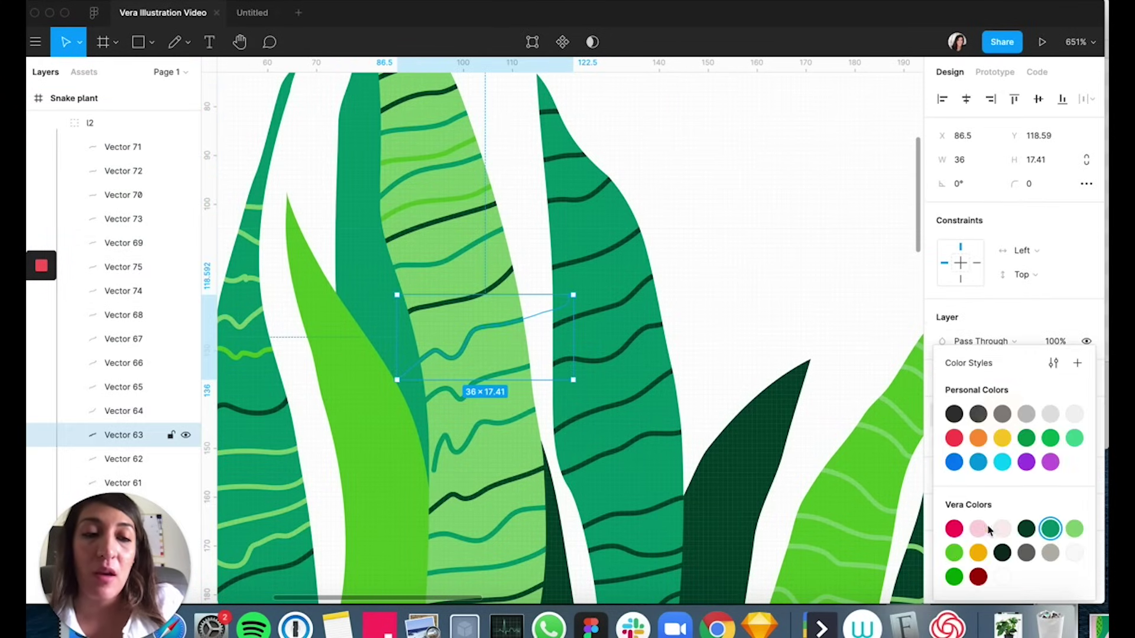
left_click(954, 555)
Smooth the jagged left end of the wavy stripe Vector 61 on the light green leaf.
left_click_drag(615, 430, 580, 236)
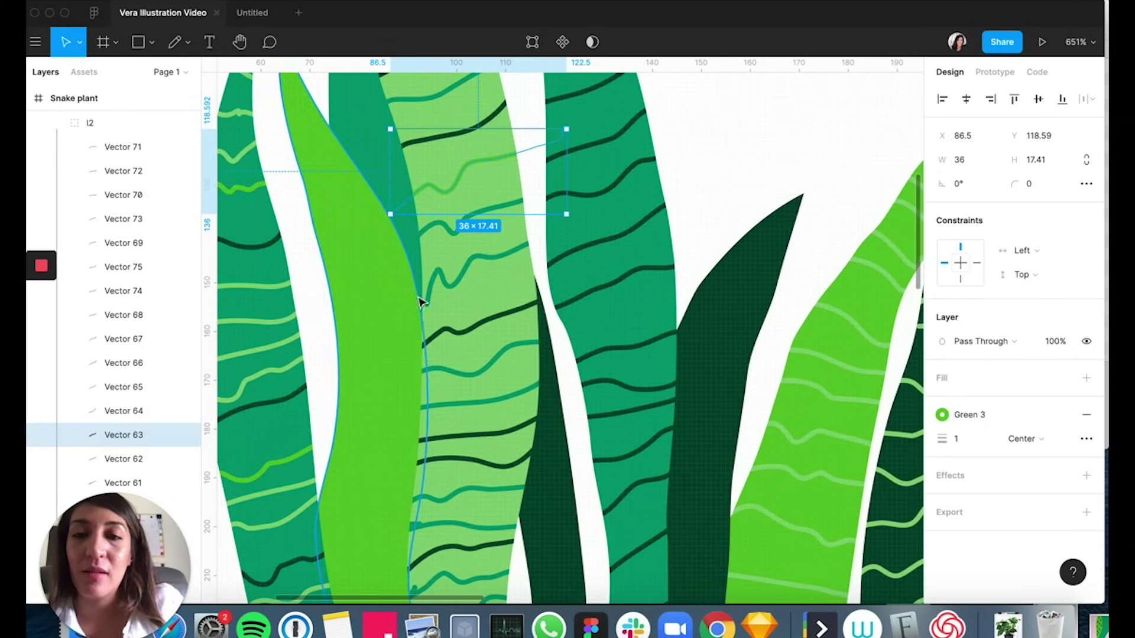
left_click(449, 287)
left_click_drag(425, 250, 409, 250)
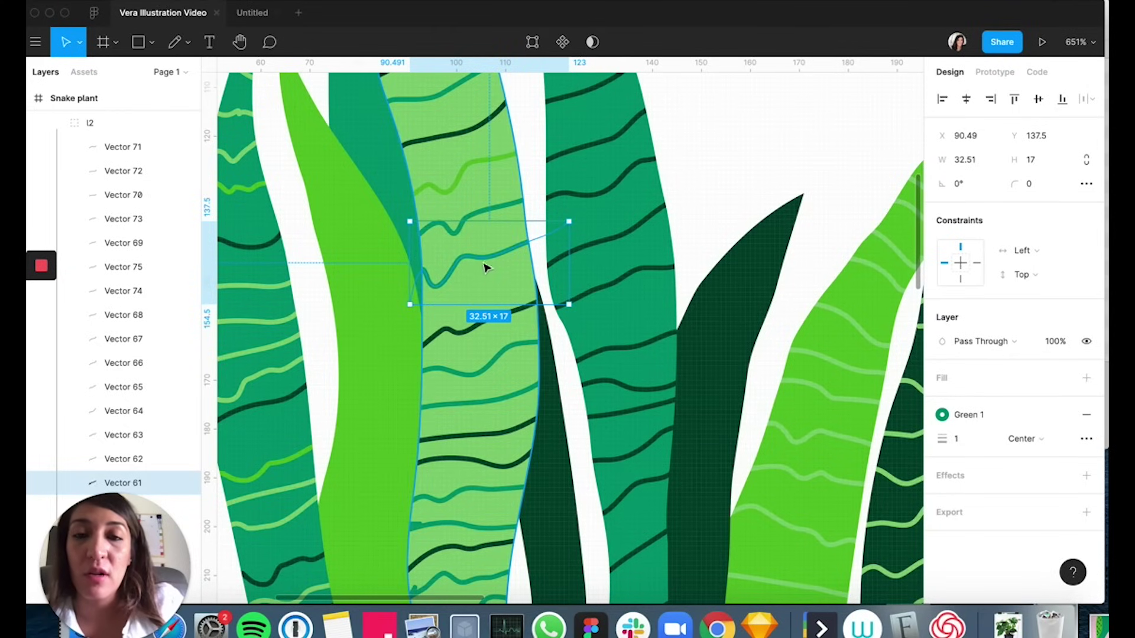
Shift the wavy stripe Vector 61 slightly down the light green leaf and place a duplicate of it just below.
left_click_drag(483, 268, 480, 276)
left_click(1022, 416)
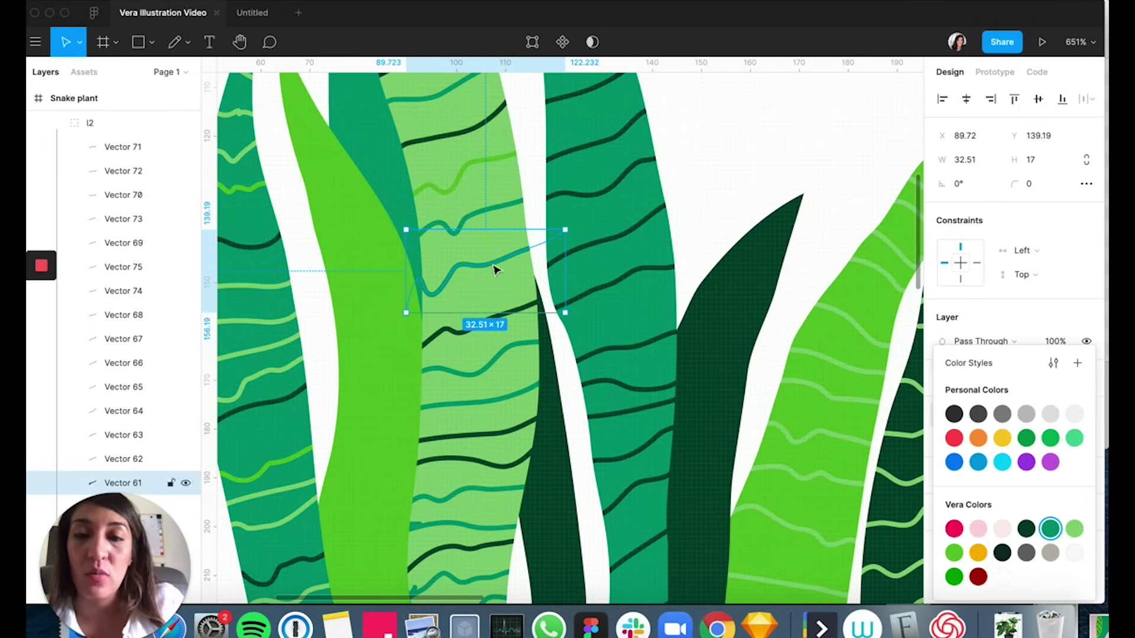
left_click_drag(496, 278, 500, 305)
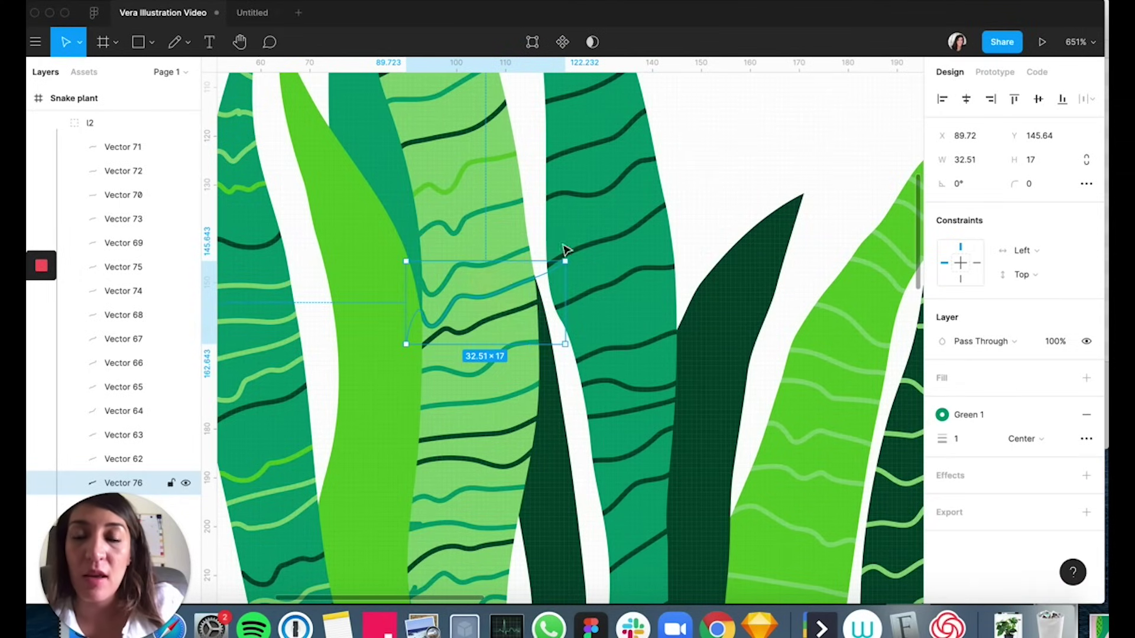
Narrow the duplicated wavy stripe to about 25.41 wide and rotate it to about -6.57°.
mouse_move(405, 302)
left_mouse_down()
mouse_move(689, 284)
mouse_move(464, 297)
mouse_move(489, 299)
left_mouse_up()
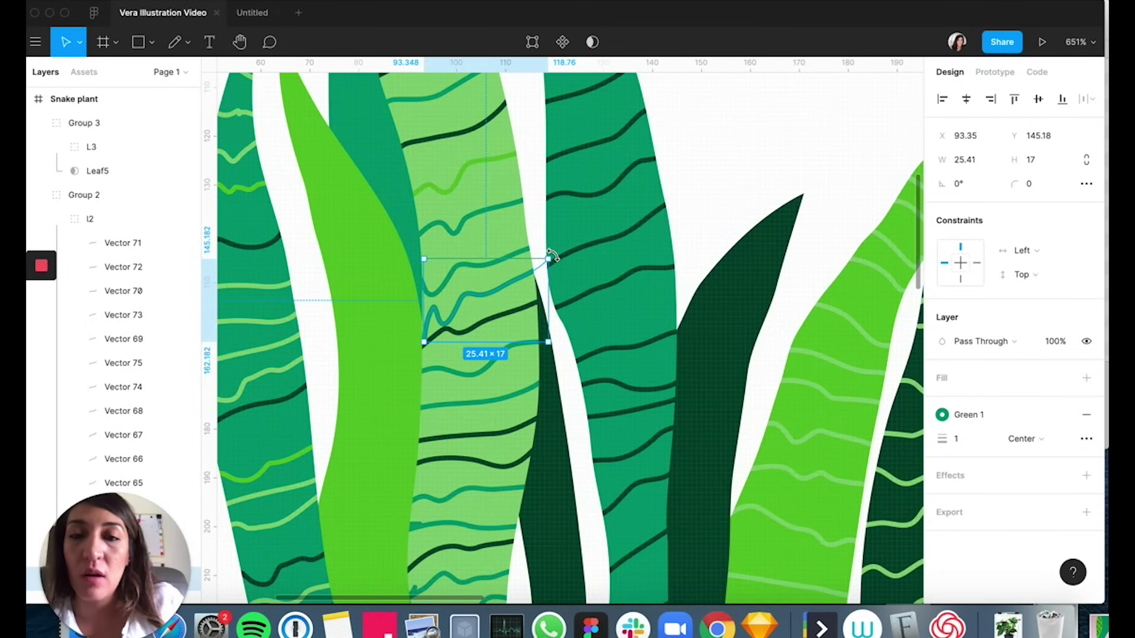
left_click_drag(552, 256, 552, 266)
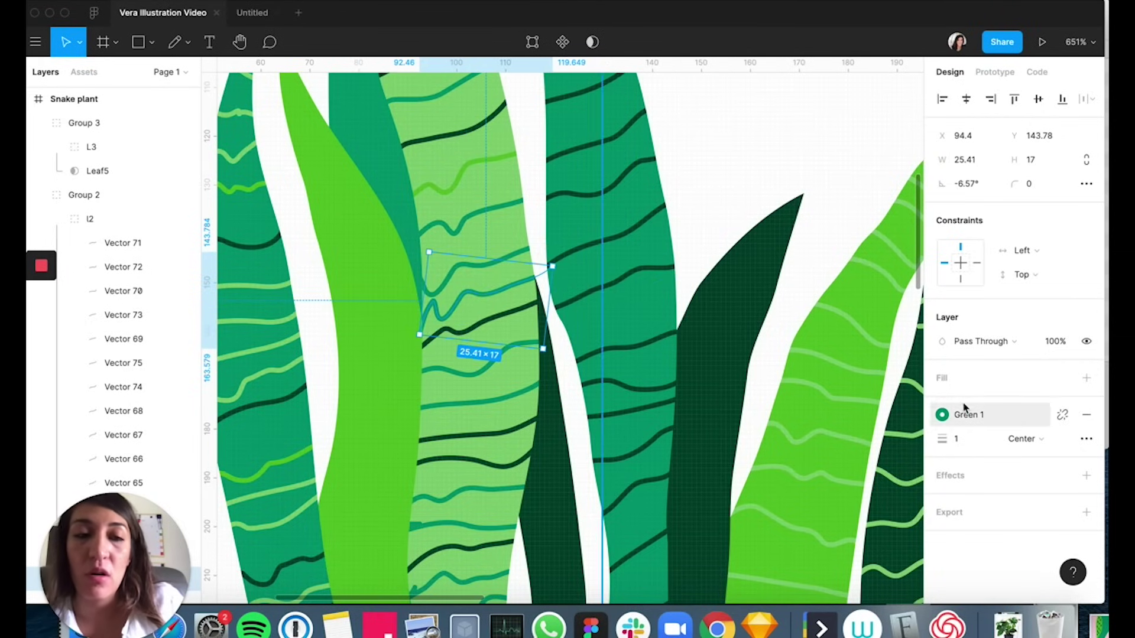
Try Green 2 and Dark Green as the duplicated stripe's stroke and return it to Green 1.
left_click(1014, 418)
left_click(1075, 530)
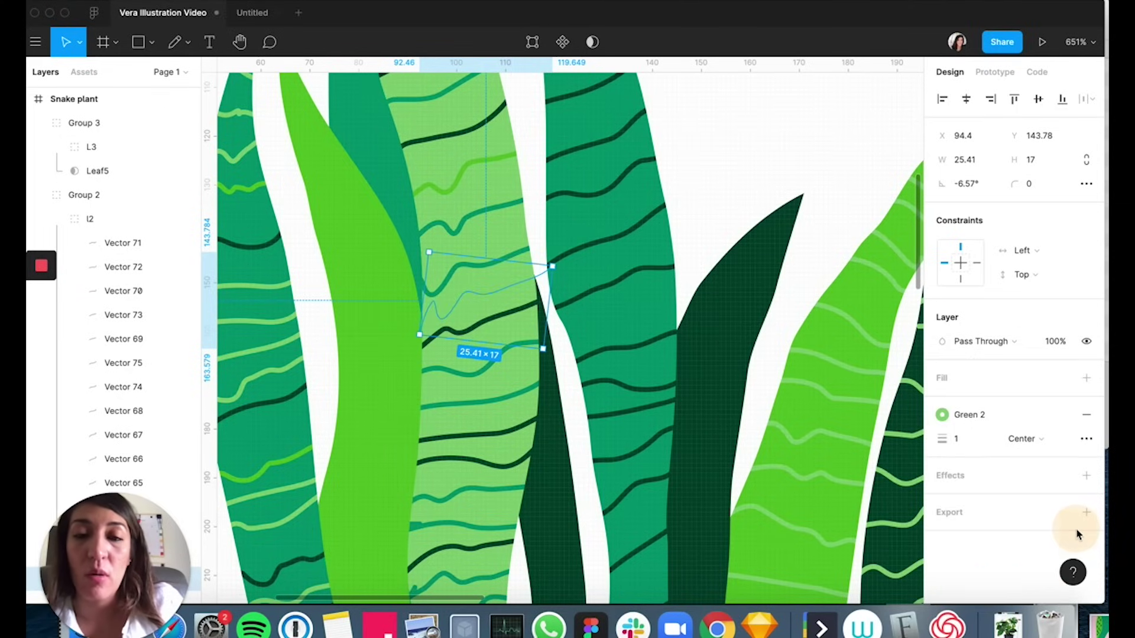
left_click(1013, 413)
left_click(1026, 528)
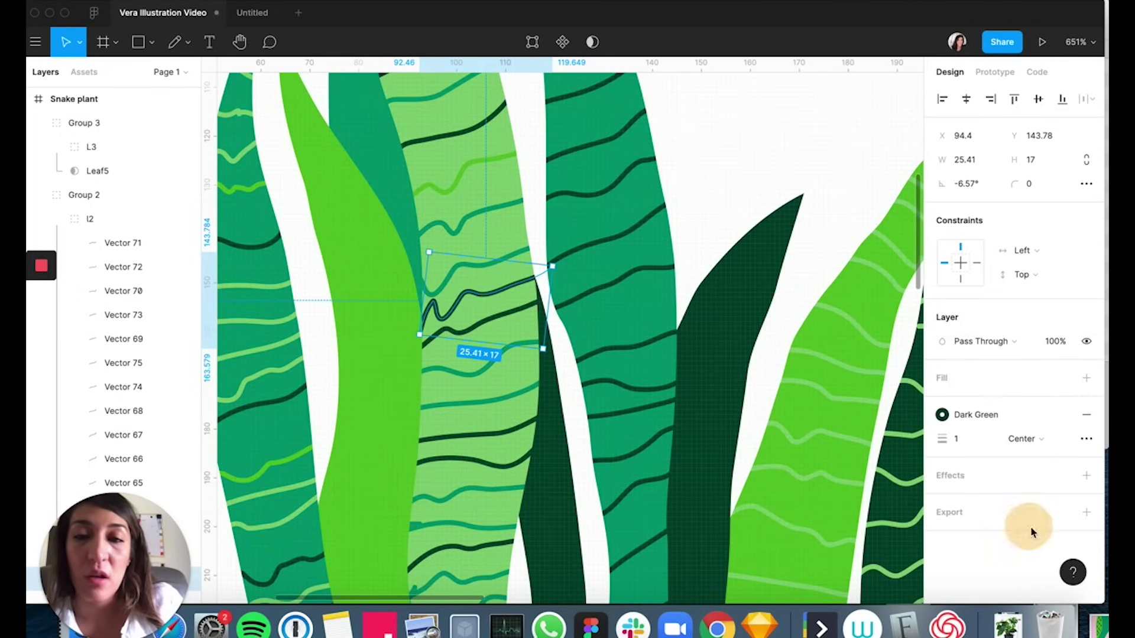
left_click(1027, 417)
left_click(1050, 530)
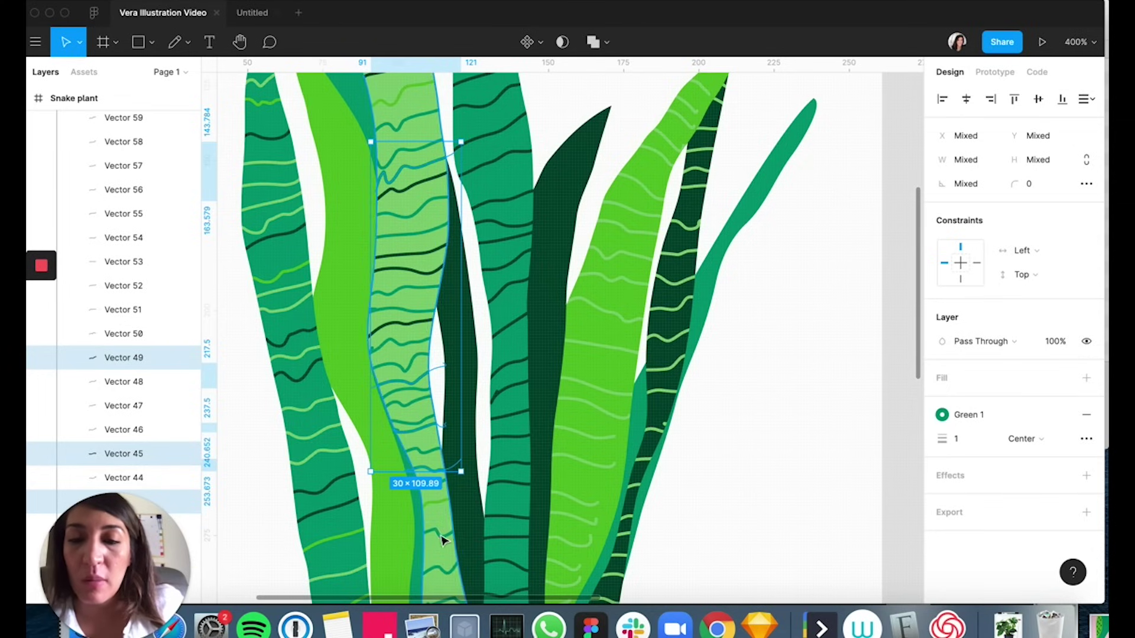
Add one more lower stripe to the selected Green 1 stripes on the light green leaf and set their stroke to Green 3.
left_click(442, 541, "shift")
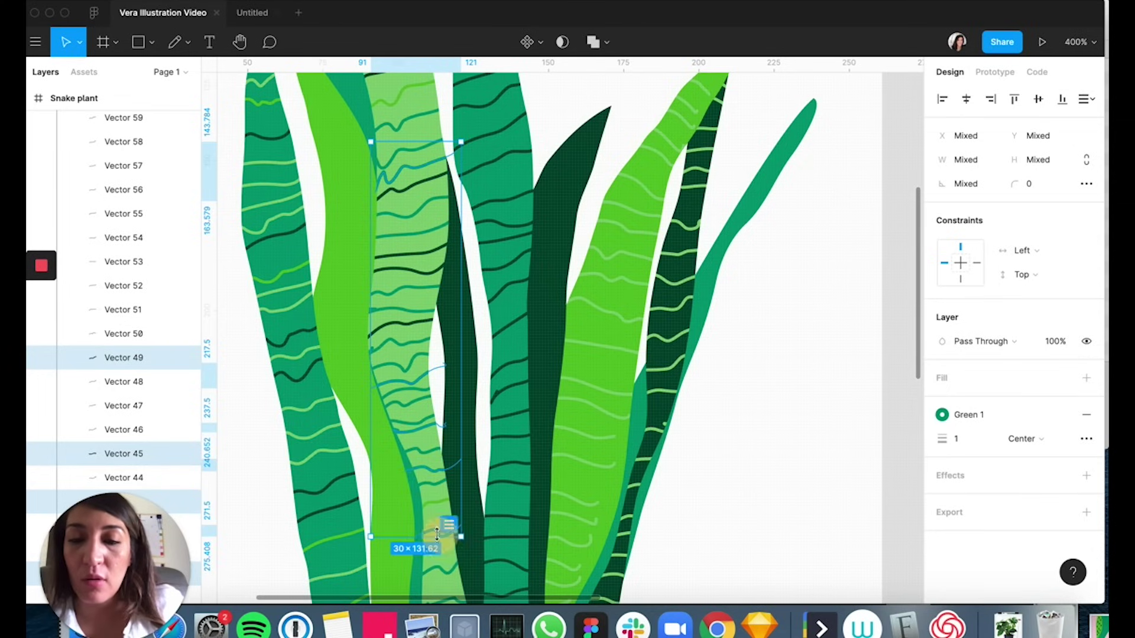
left_click(1014, 415)
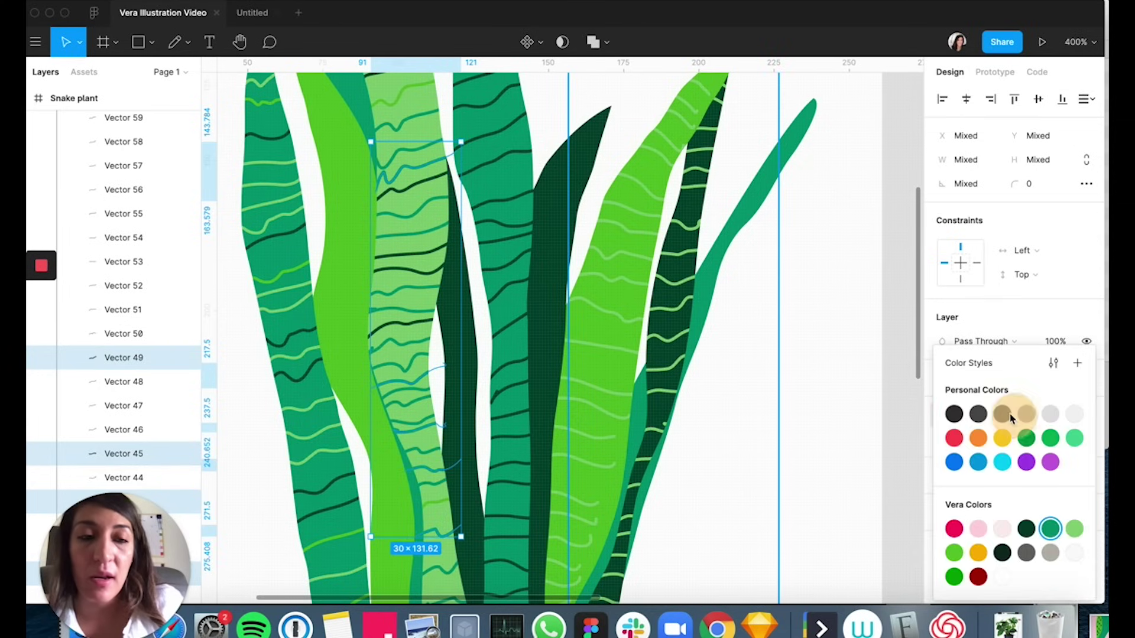
left_click(1073, 529)
left_click(976, 415)
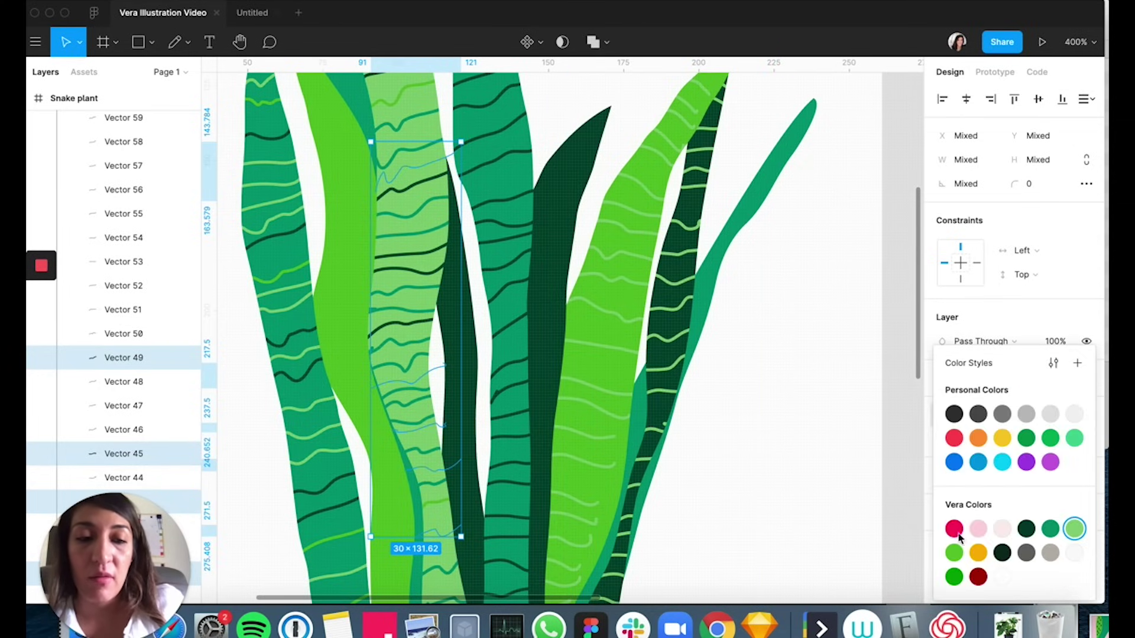
left_click(954, 553)
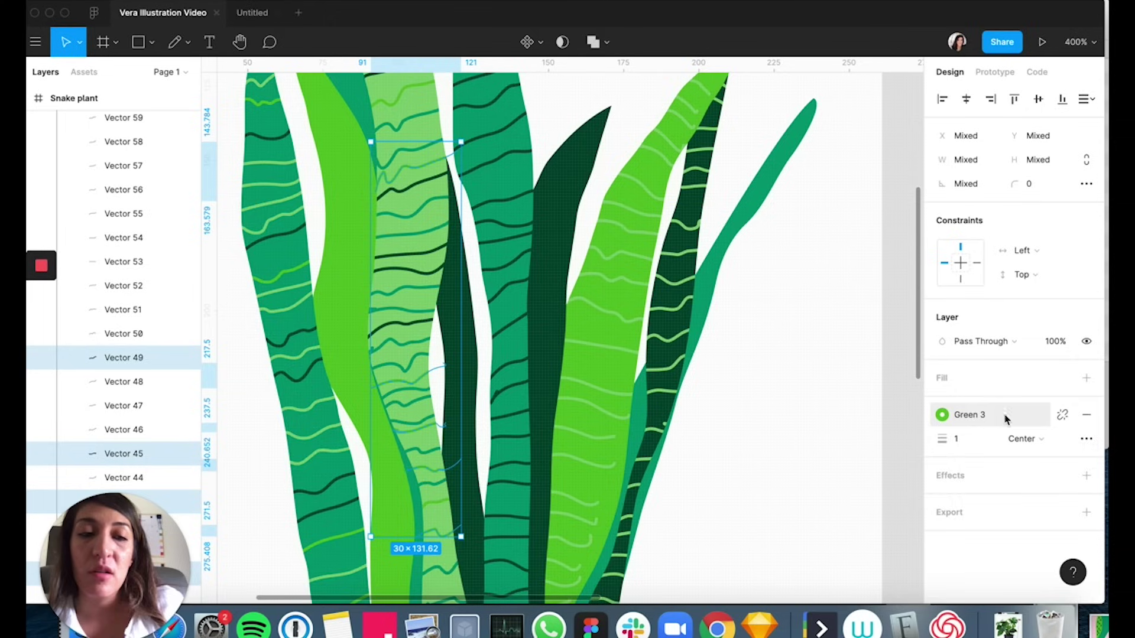
left_click(985, 415)
Select the stripes Vector 51, Vector 43 and Vector 40 on the light green leaf and open the stroke color styles.
left_click(406, 339)
double_click(405, 347)
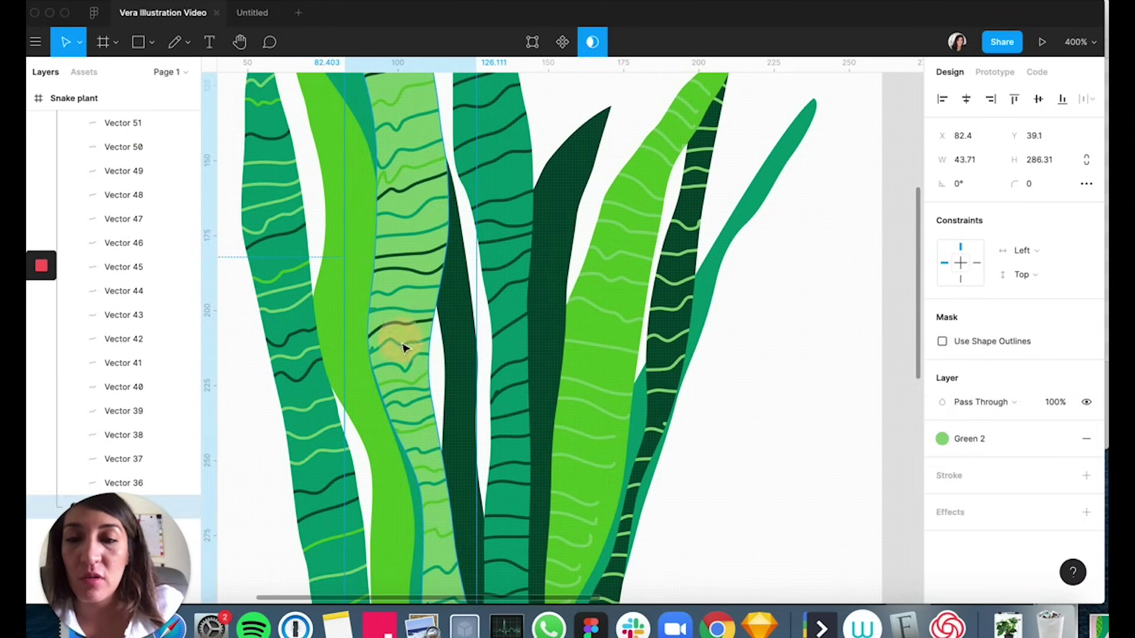
left_click(437, 470, "shift")
left_click(490, 488, "shift")
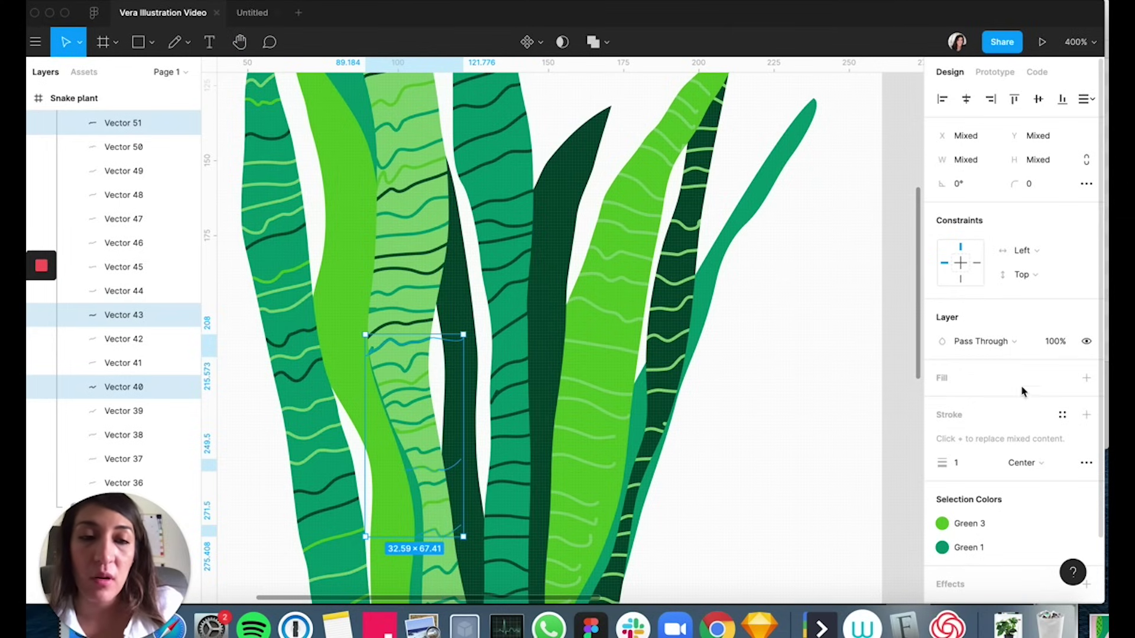
left_click(1062, 415)
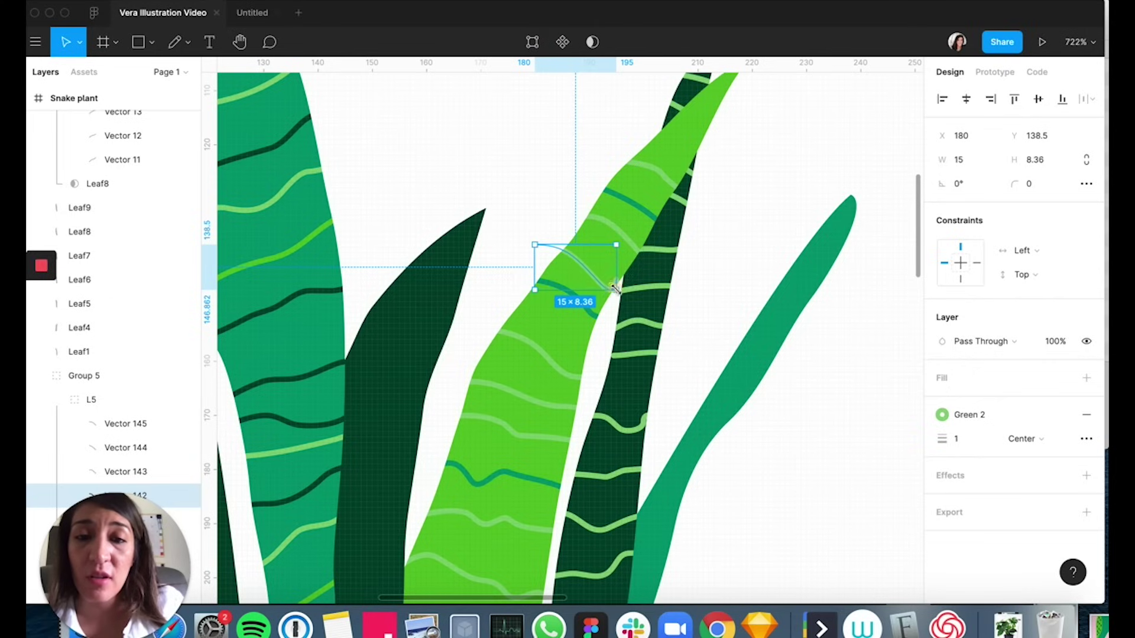
left_click(507, 180)
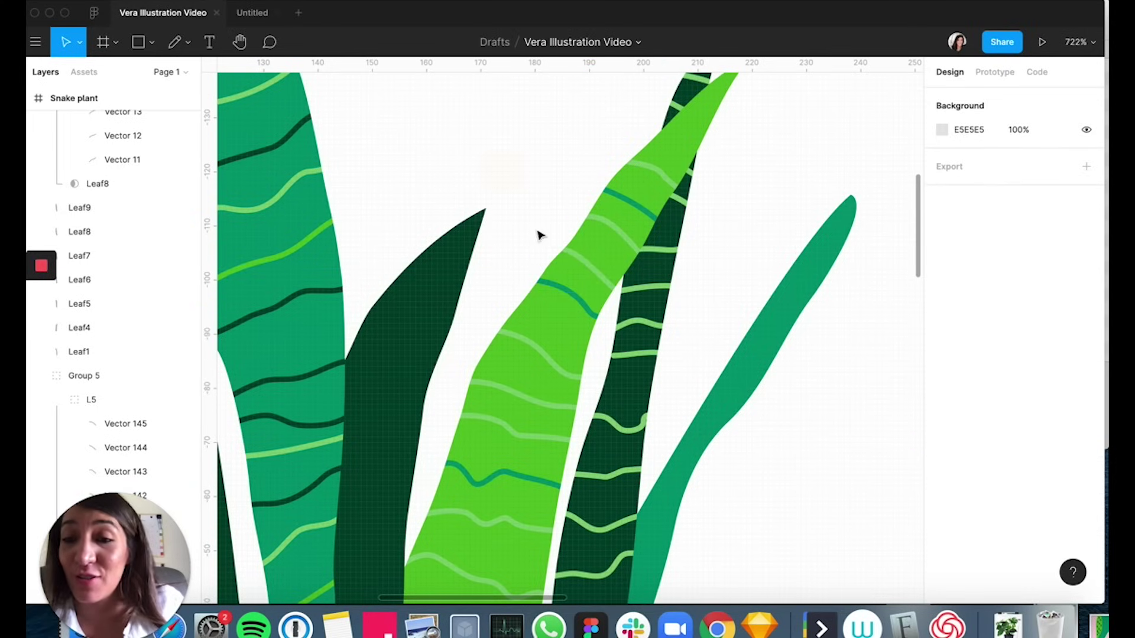
left_click(562, 291)
left_click(562, 304, "shift")
key("shift+Return")
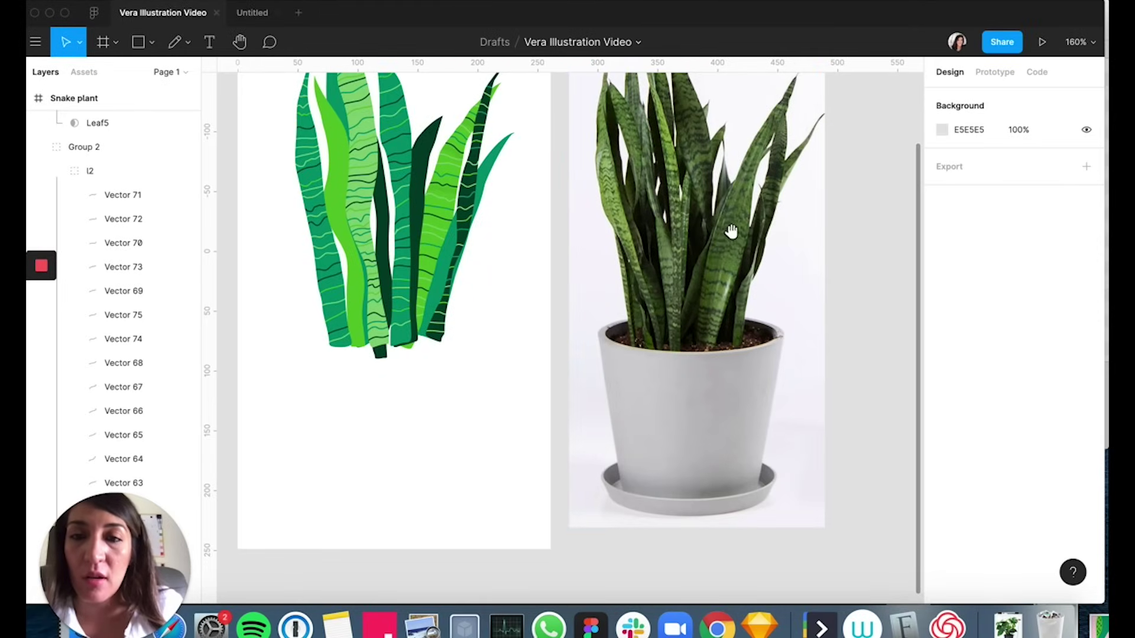
scroll(459, 211, "up", 3)
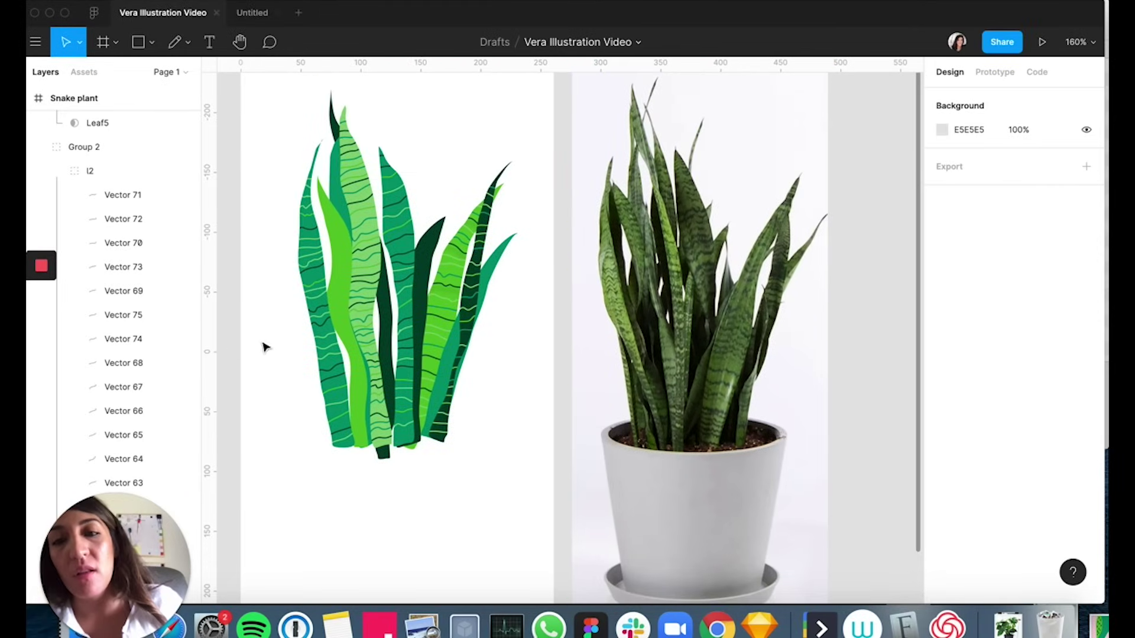
Send the narrow bright green leaf Leaf7 to the back of the stacking order.
left_click(348, 252)
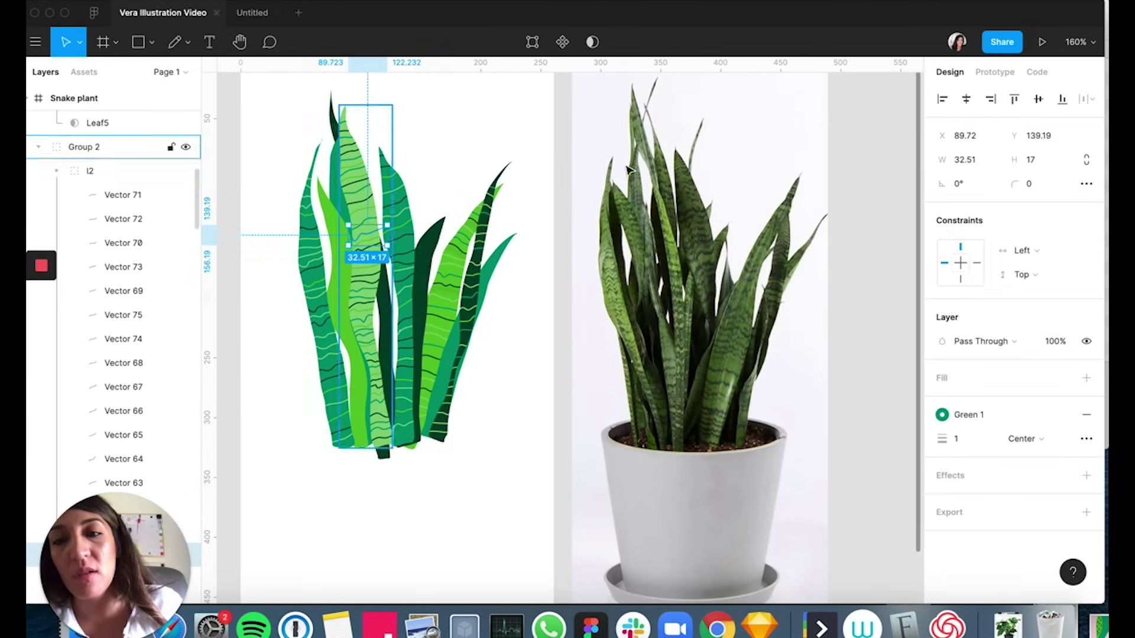
left_click(324, 208)
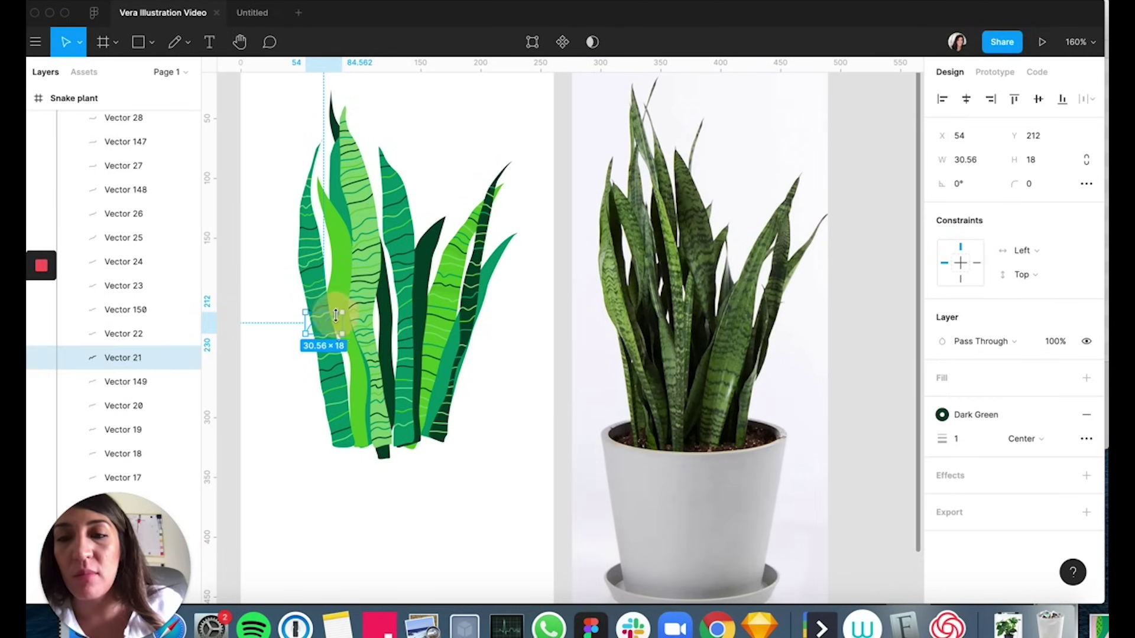
left_click(324, 208)
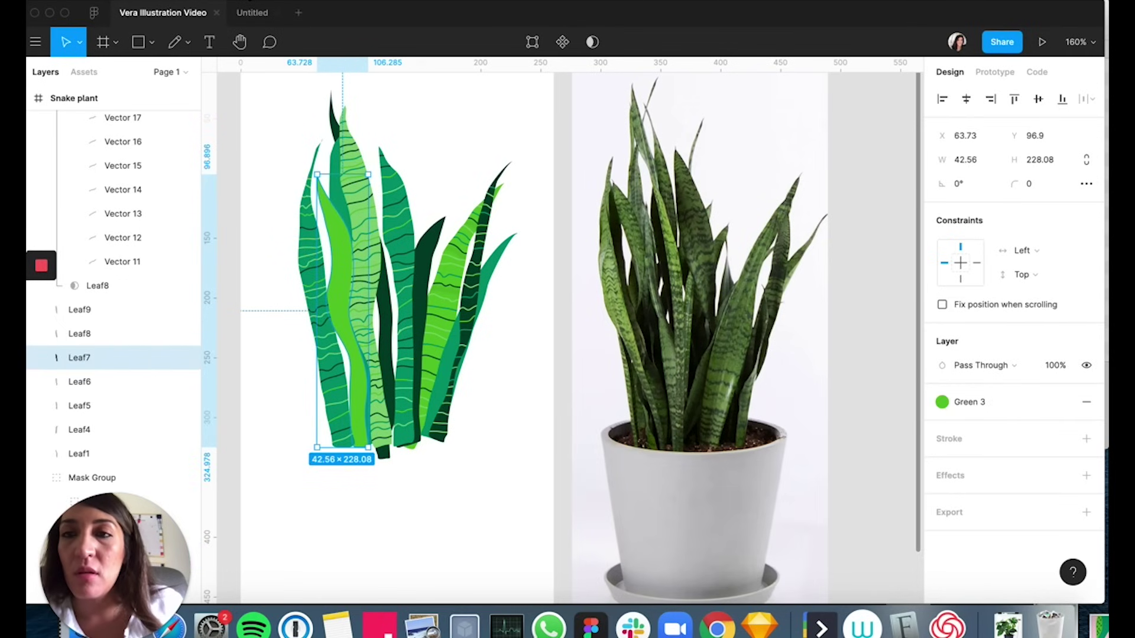
left_click(223, 1)
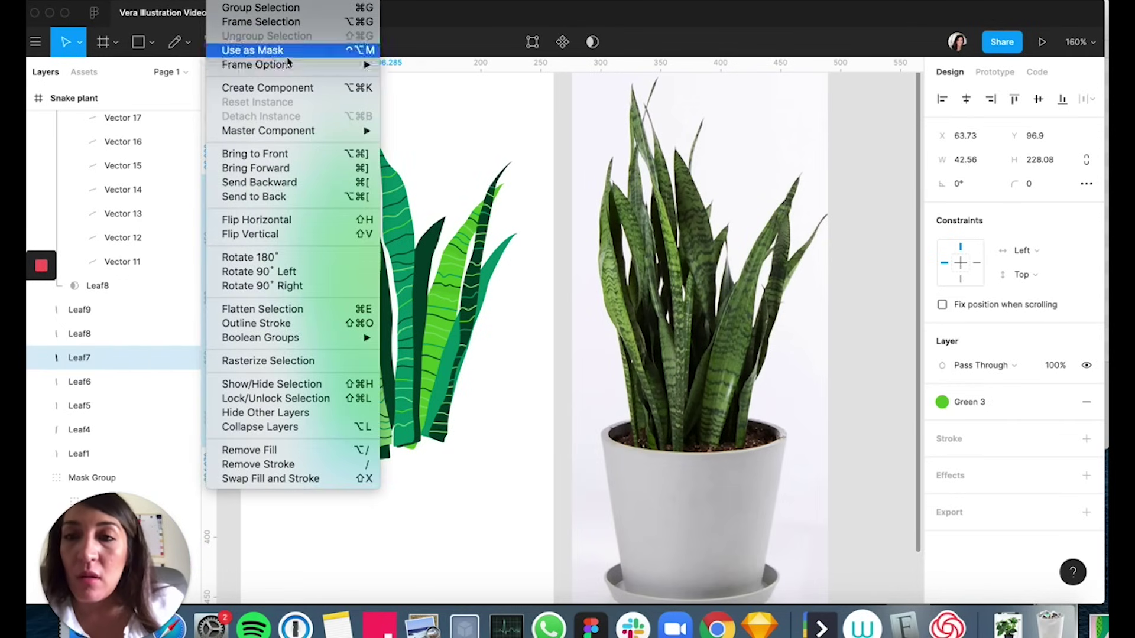
left_click(324, 197)
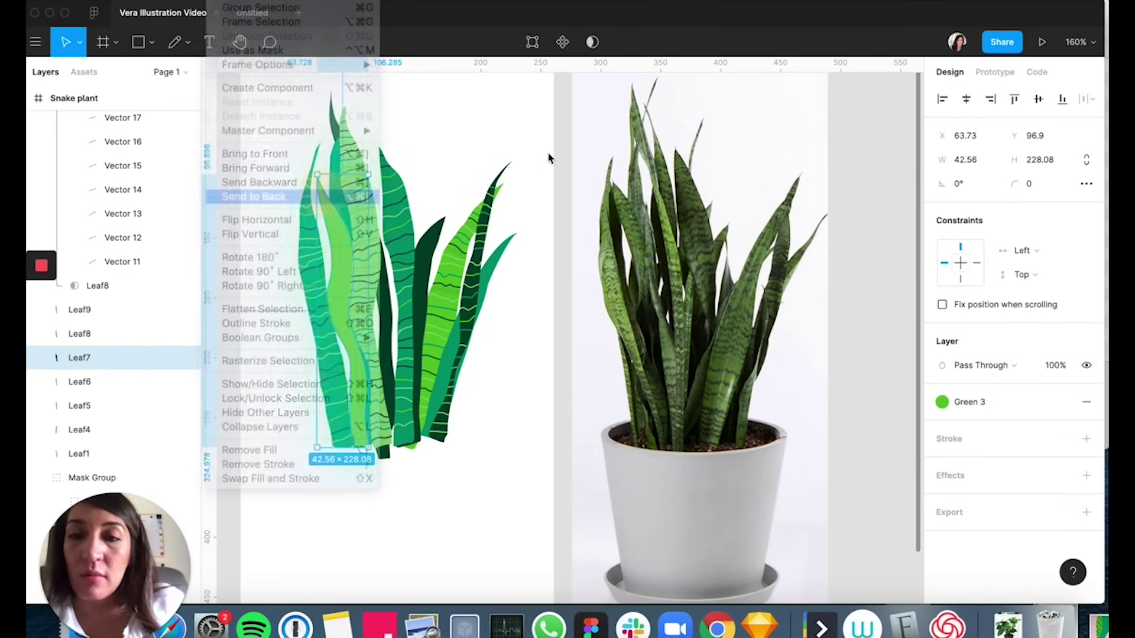
left_click(528, 154)
Set the fill of the rightmost leaf, Leaf3, to Green 3.
left_click(385, 454)
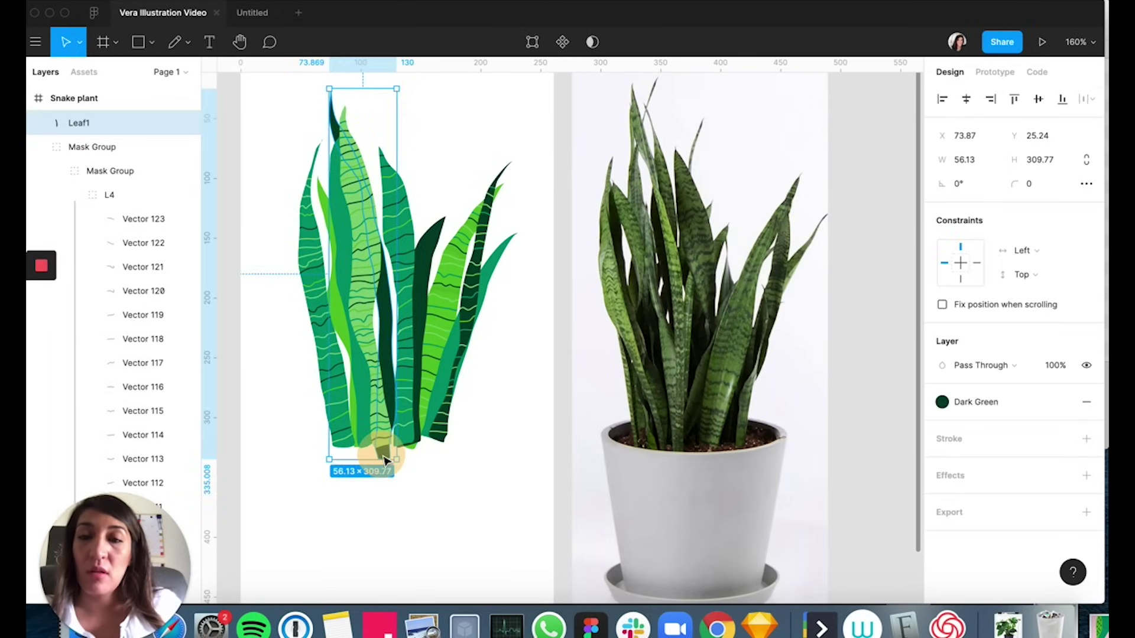
scroll(509, 461, "up", 3)
left_click(582, 215)
left_click(593, 265)
left_click(942, 402)
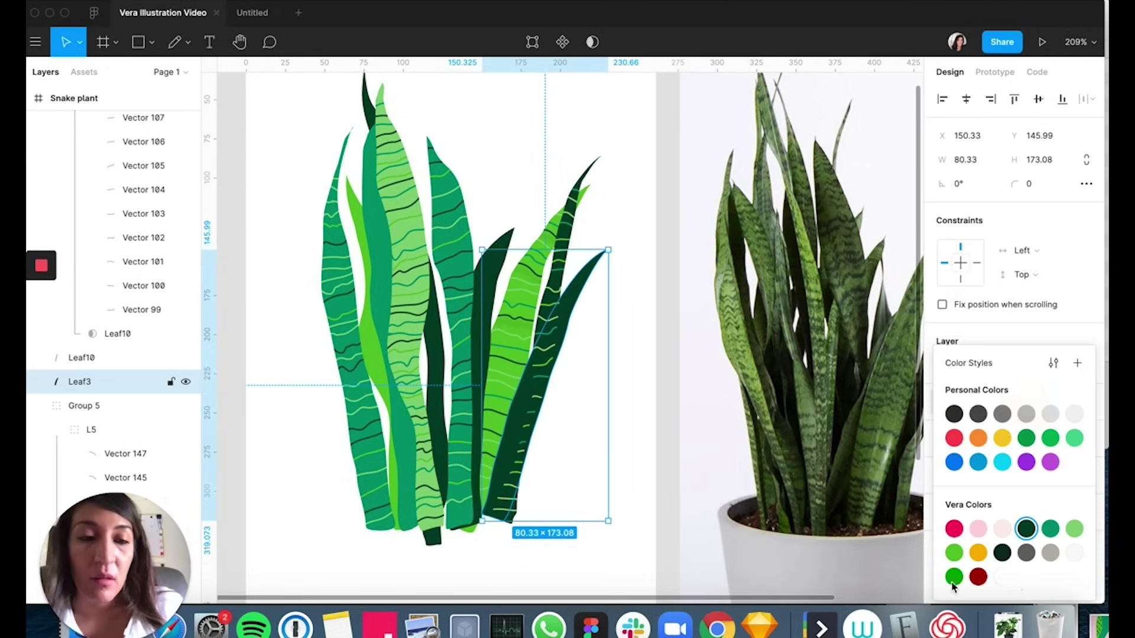
left_click(955, 586)
Set the fill of the wide bright green striped leaf on the plant's right side to Green 2, trying Green 1 first.
left_click(517, 304, "super")
right_click(528, 307)
mouse_move(668, 196)
left_click(727, 251)
left_click(942, 401)
left_click(1050, 531)
left_click(943, 402)
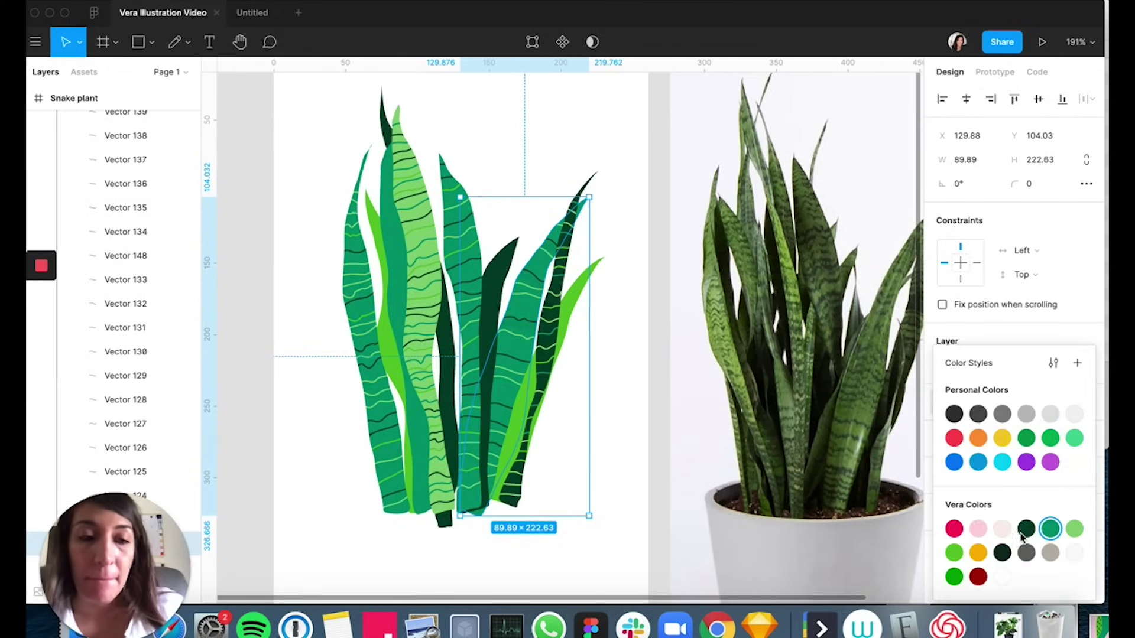
left_click(1075, 531)
left_click(322, 418)
left_click(539, 263)
left_click(334, 319)
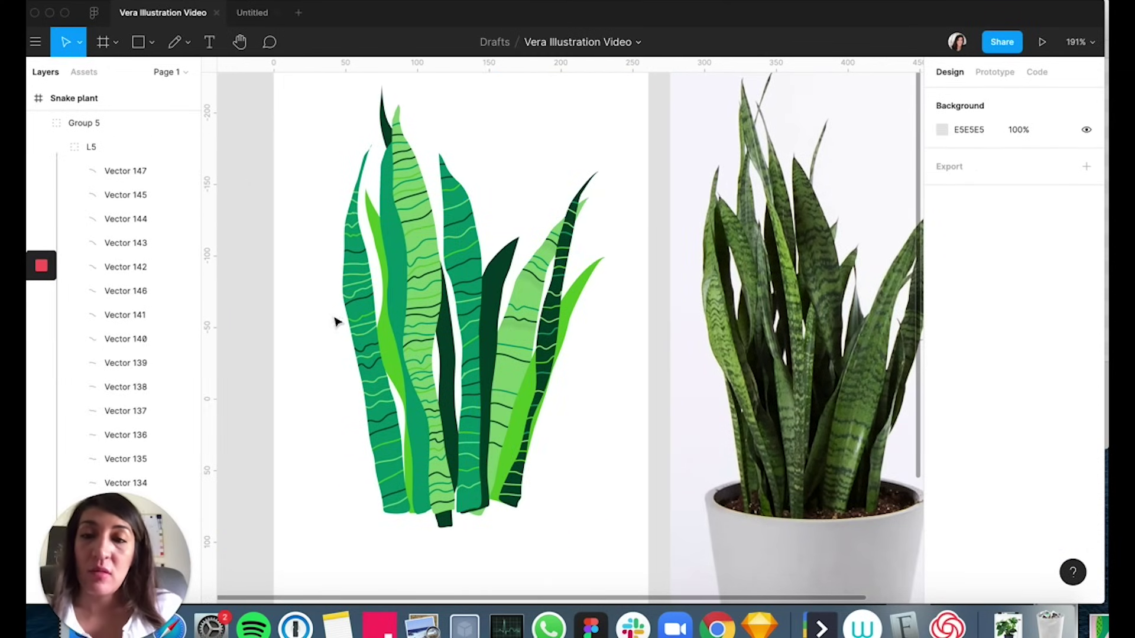
Set the fill of the leftmost striped leaf, Leaf8, to Green 2, choosing the leaf shape beneath its stripe group.
left_click(355, 328, "super")
left_click(322, 331)
left_click(355, 308, "super")
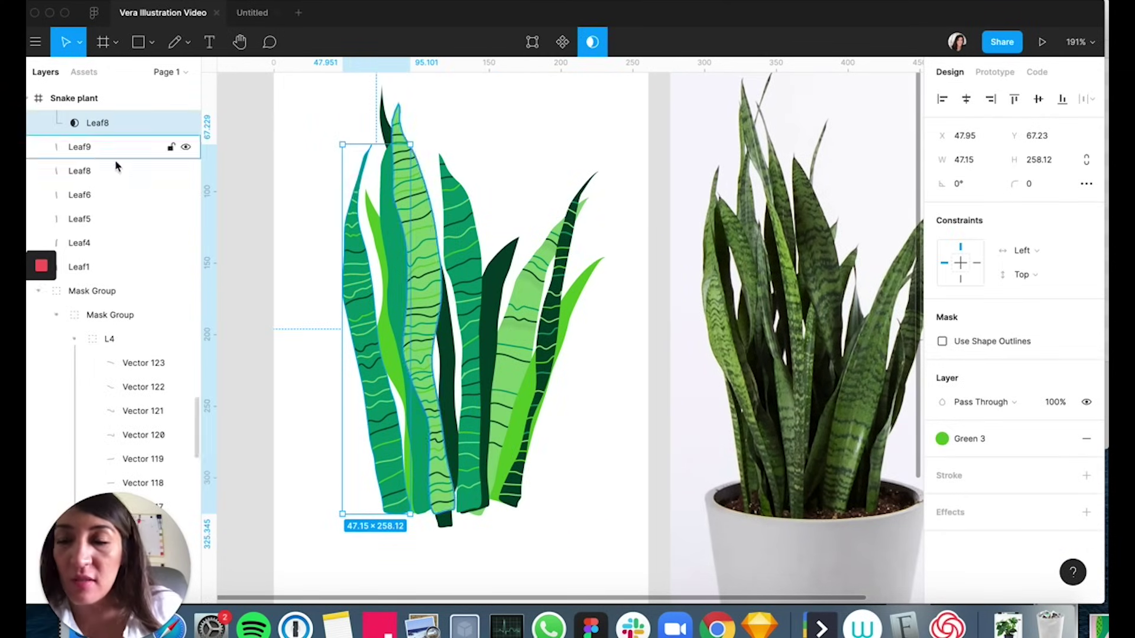
right_click(351, 278)
mouse_move(472, 216)
left_click(587, 258)
left_click(942, 402)
left_click(1075, 531)
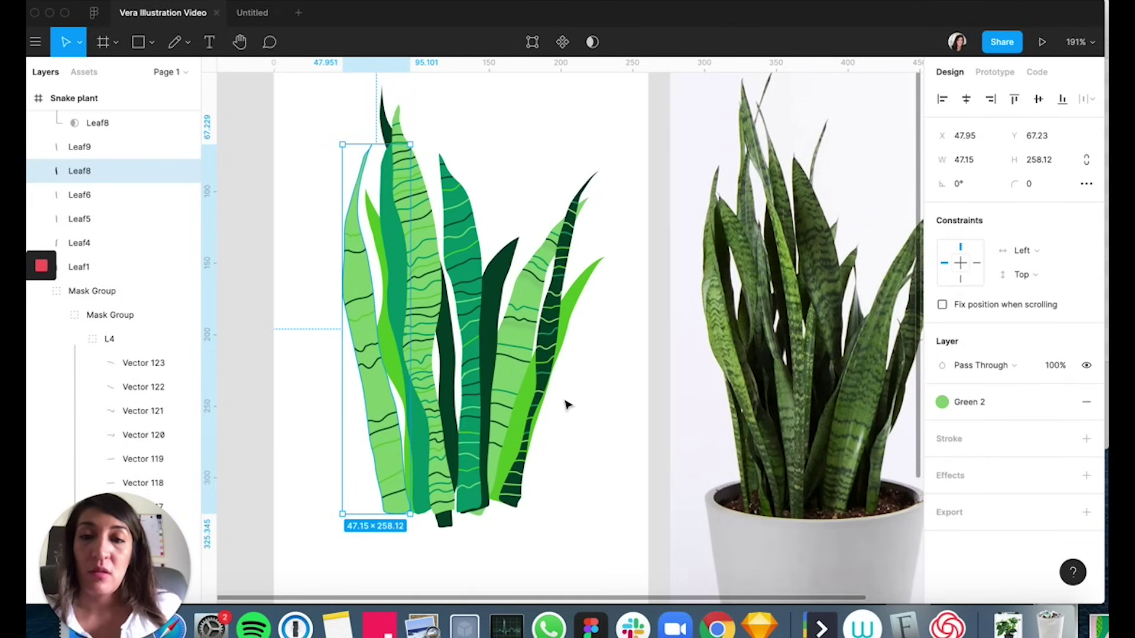
Try Green 1 as the fill of the narrow bright green leaf Leaf7.
left_click(387, 349)
left_click(387, 349, "super")
left_click(943, 402)
left_click(1075, 529)
Try Green 3 as the fill of Leaf6, the plain leaf behind the tall striped leaf.
left_click(380, 177)
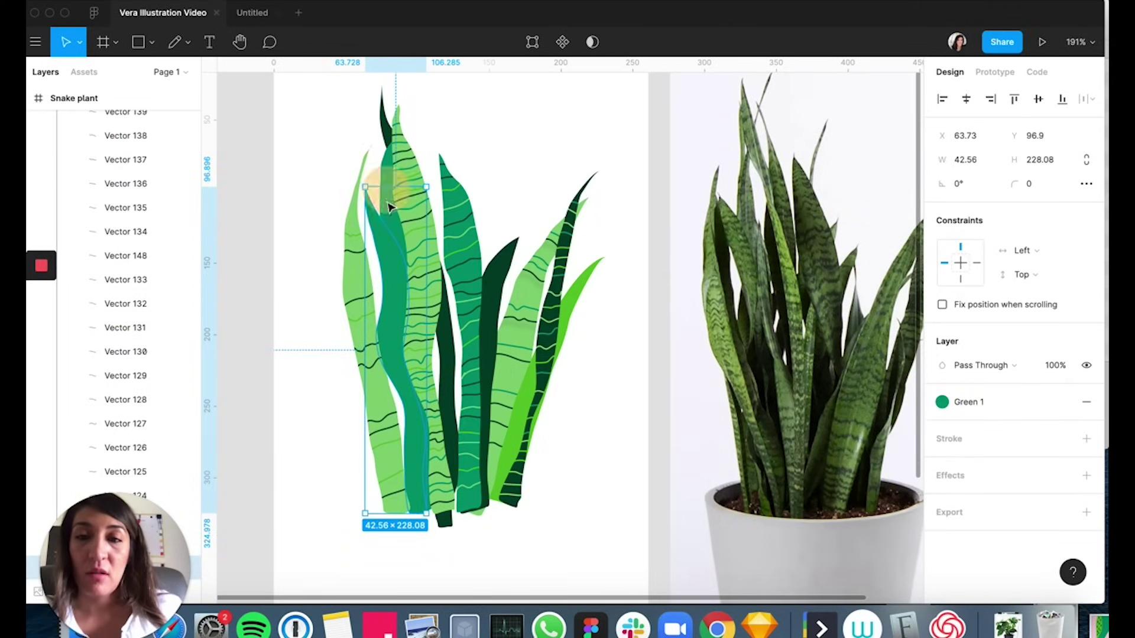
left_click(380, 178, "super")
left_click(942, 402)
left_click(954, 552)
left_click(571, 155)
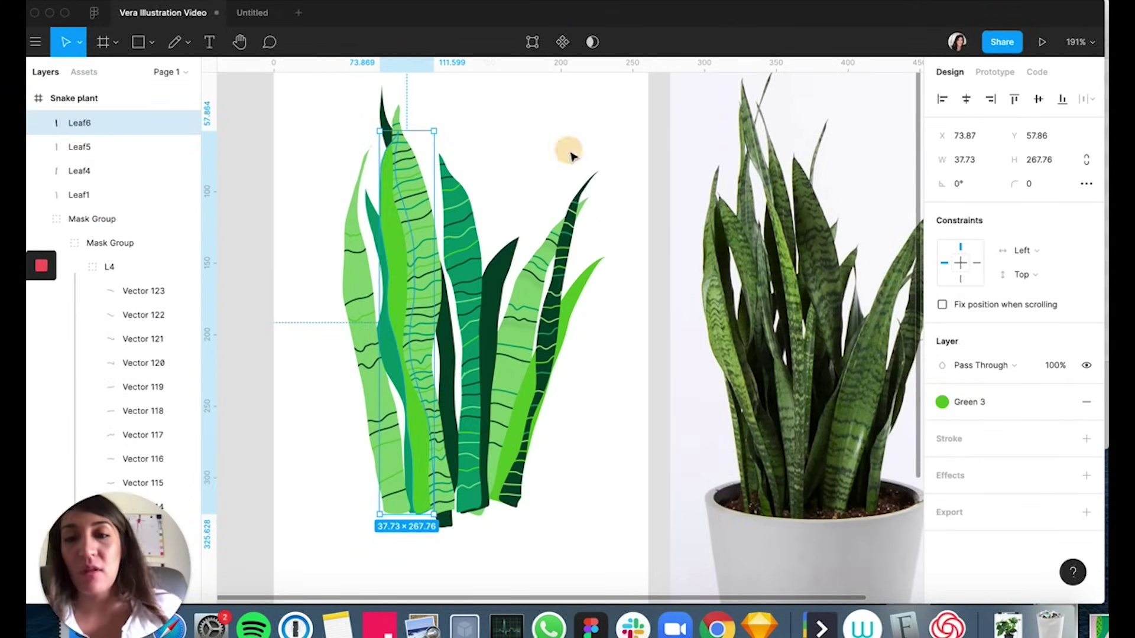
Set the fill of the tall light green striped leaf, Leaf9, to Green 3.
left_click(409, 231, "super")
left_click(942, 439)
left_click(954, 553)
right_click(421, 183)
mouse_move(497, 197)
left_click(651, 285)
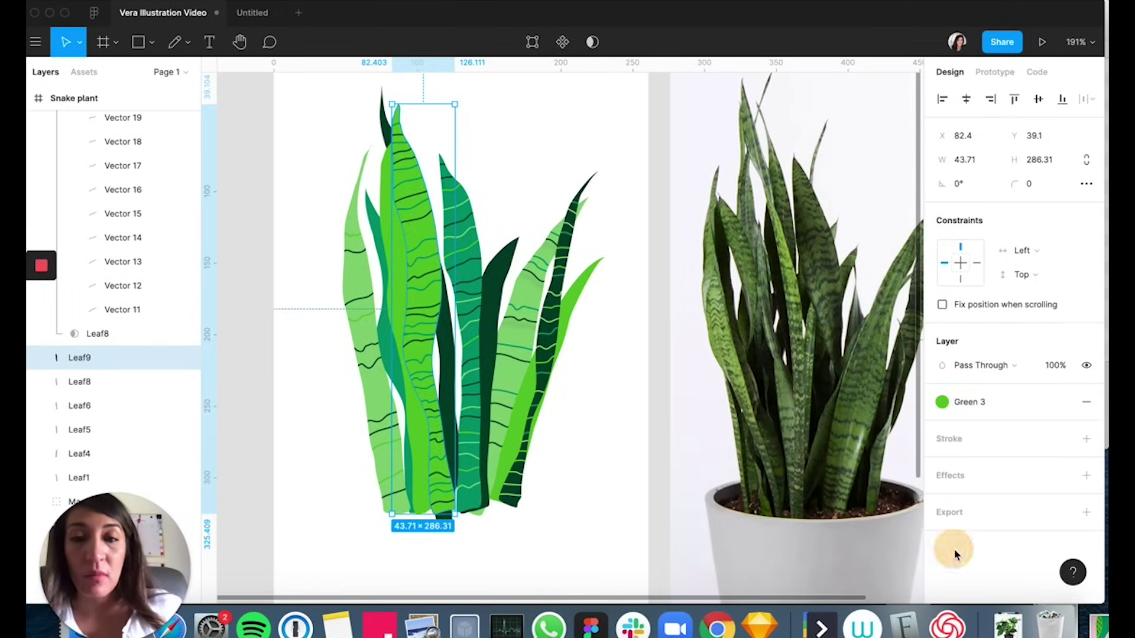
Set the fill of the plain leaf Leaf6 back to Green 1.
left_click(380, 181)
left_click(380, 181, "super")
left_click(942, 402)
left_click(1051, 530)
Set the fill of the narrow leaf Leaf7, just right of the leftmost leaf, to Dark Green and clear the selection.
left_click(373, 223)
left_click(373, 224, "super")
left_click(942, 401)
left_click(1026, 529)
left_click(583, 165)
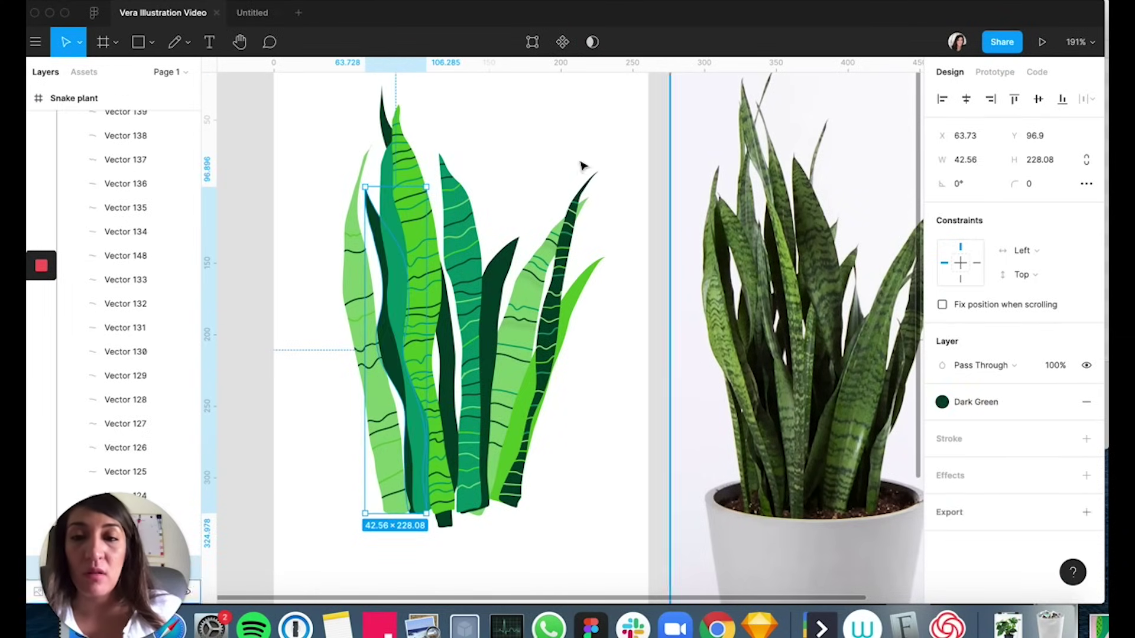
left_click(583, 166)
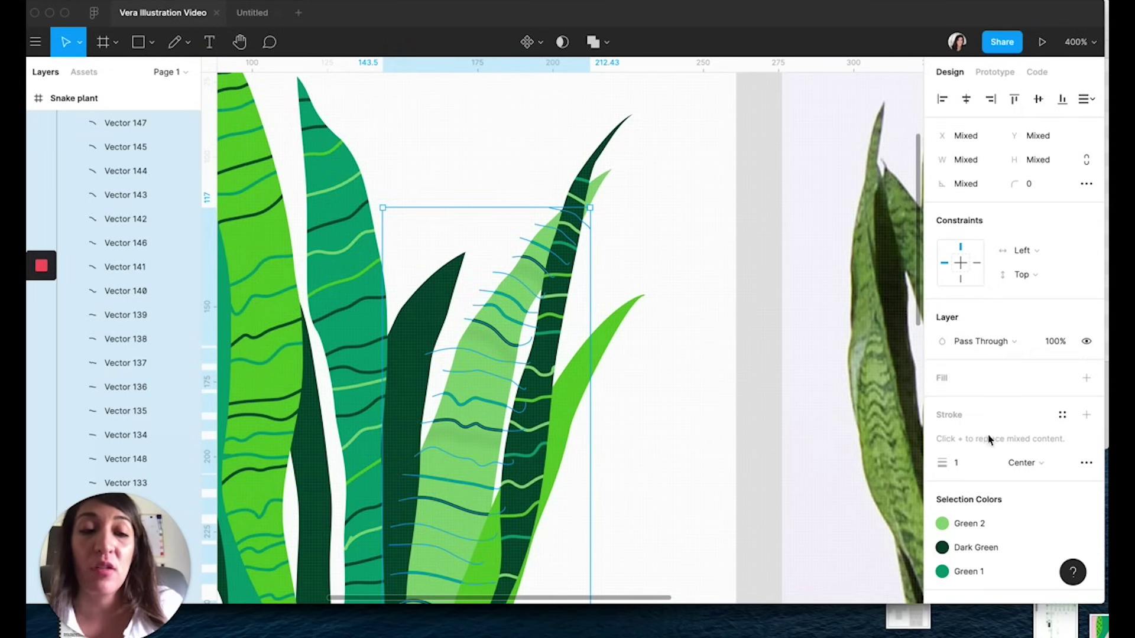
Recolour the Green 2 stripes among the selected stripes of the right-hand light green leaf, testing Pink before settling on Green 3.
scroll(975, 509, "down", 2)
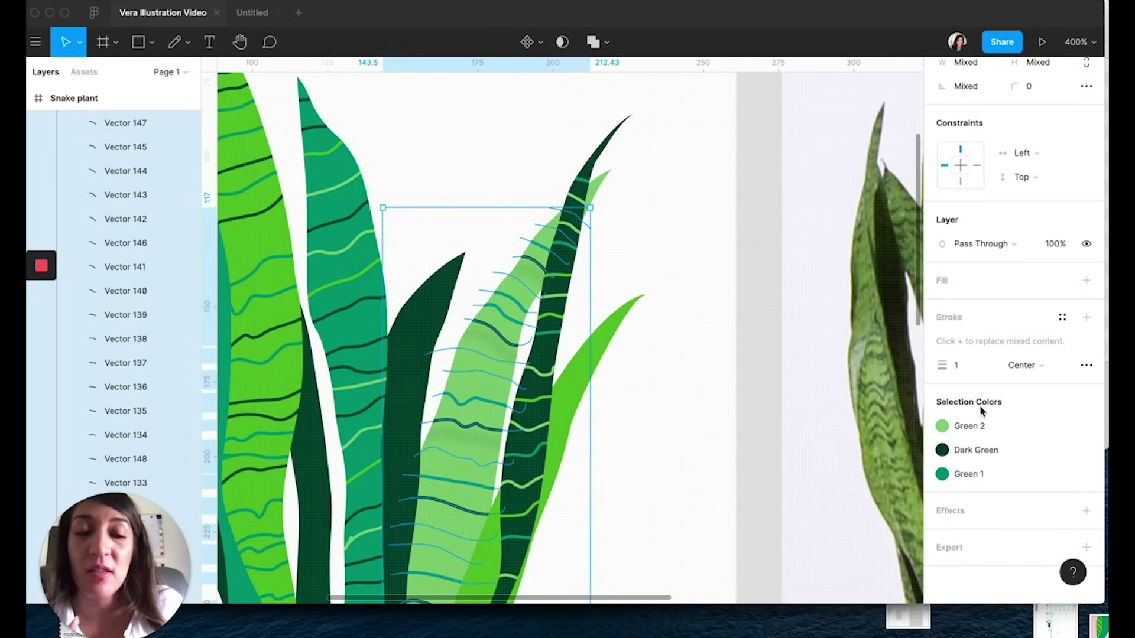
mouse_move(1005, 431)
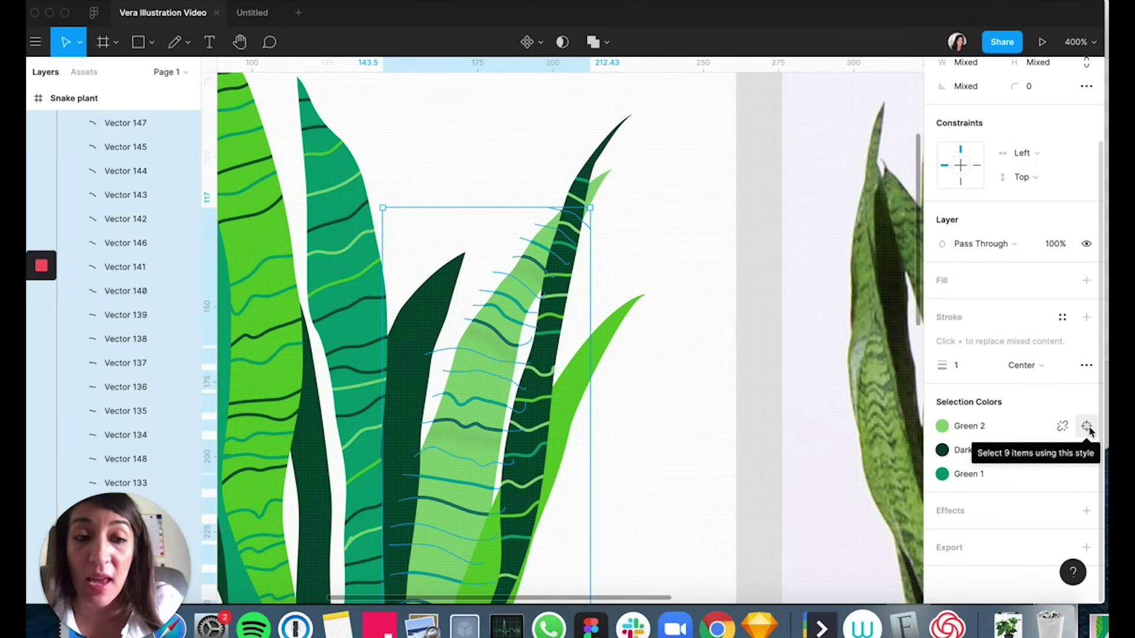
left_click(999, 430)
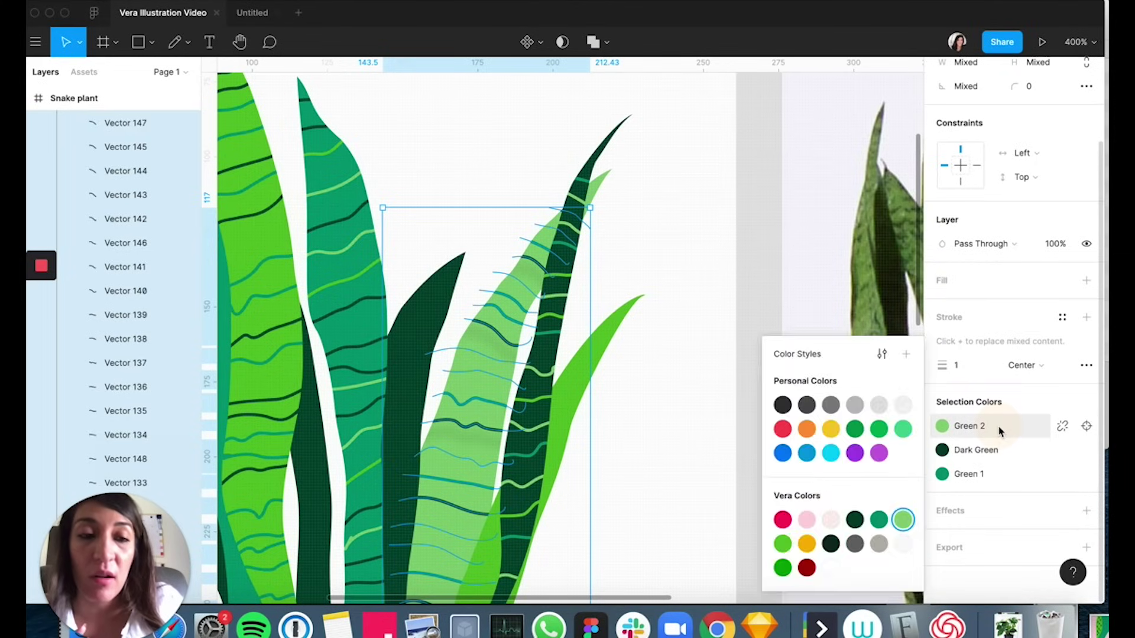
left_click(783, 522)
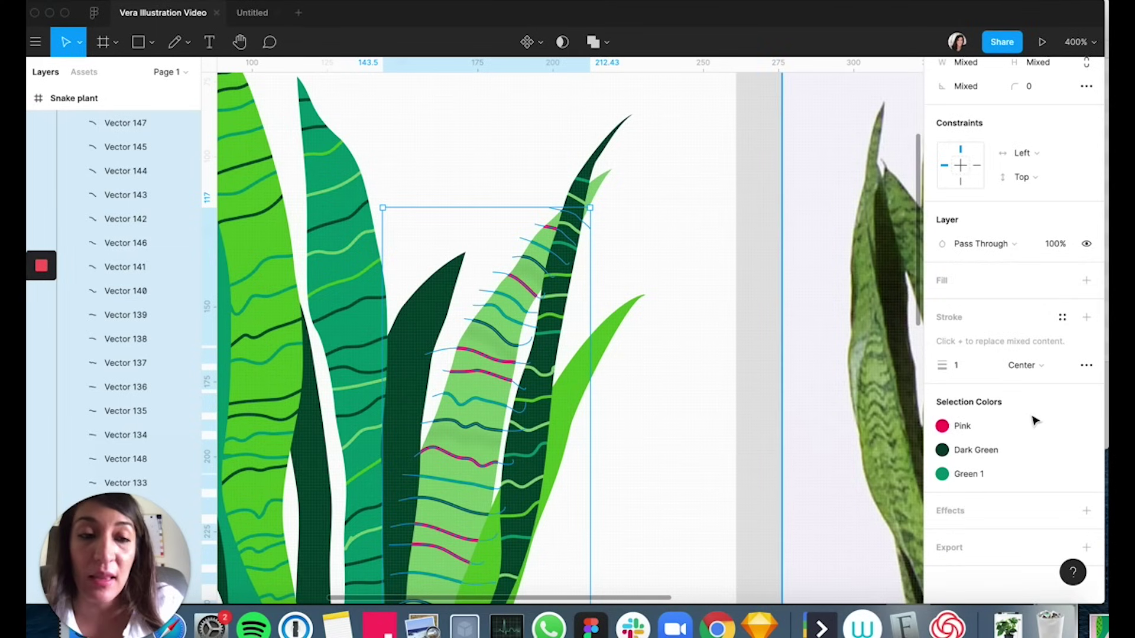
left_click(1005, 426)
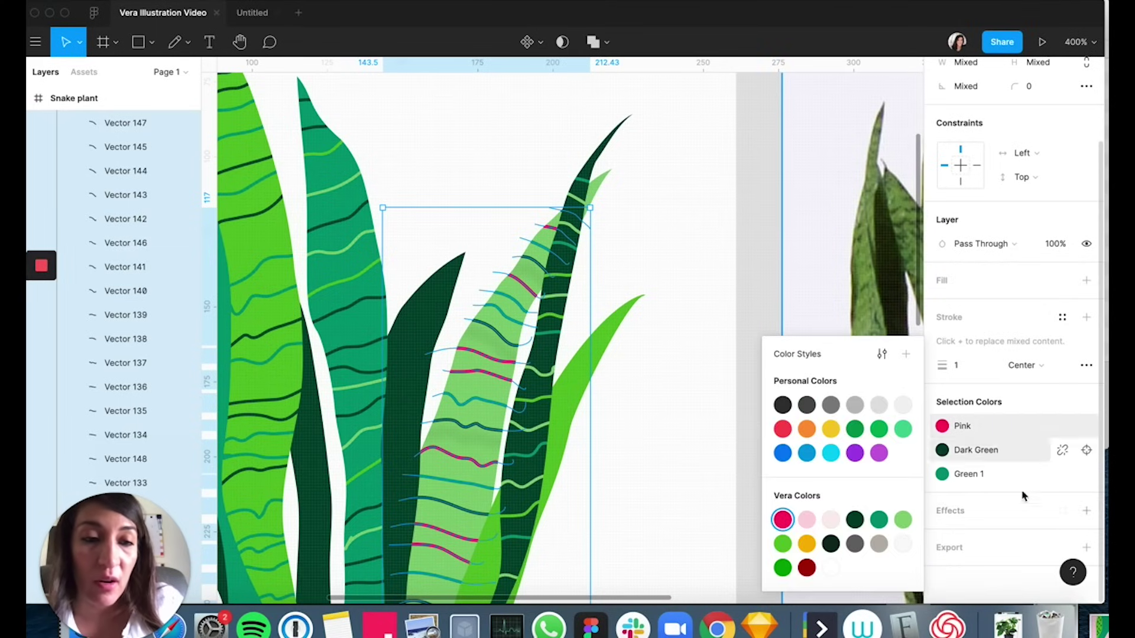
left_click(783, 546)
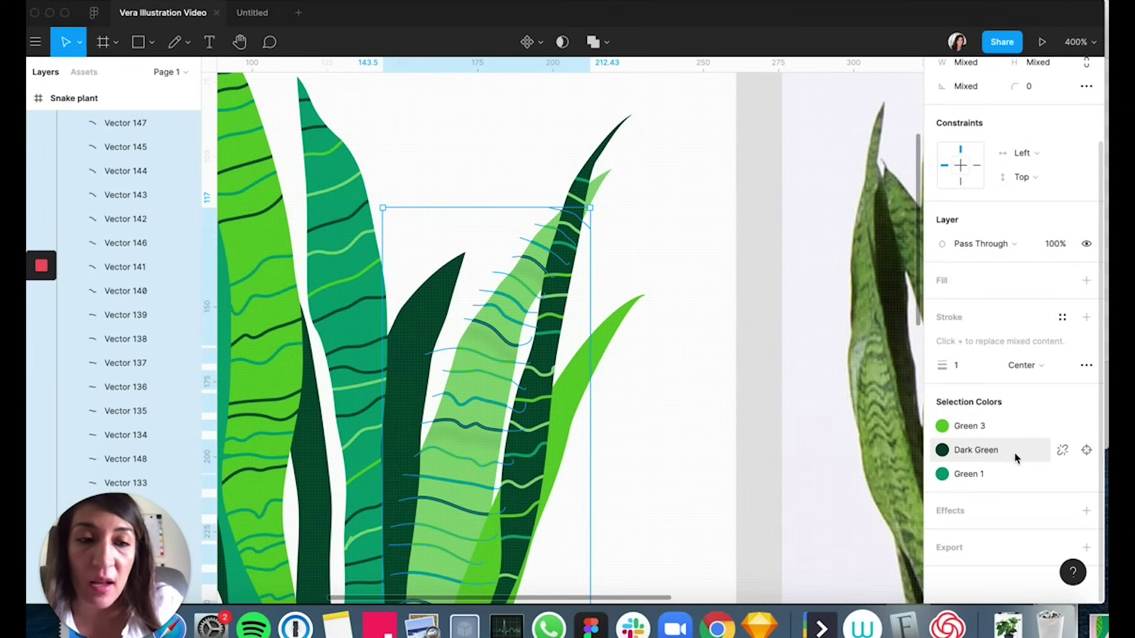
Try recolouring the Green 1 stripes of the same light green leaf to Green 3, and undo the change.
left_click(1002, 481)
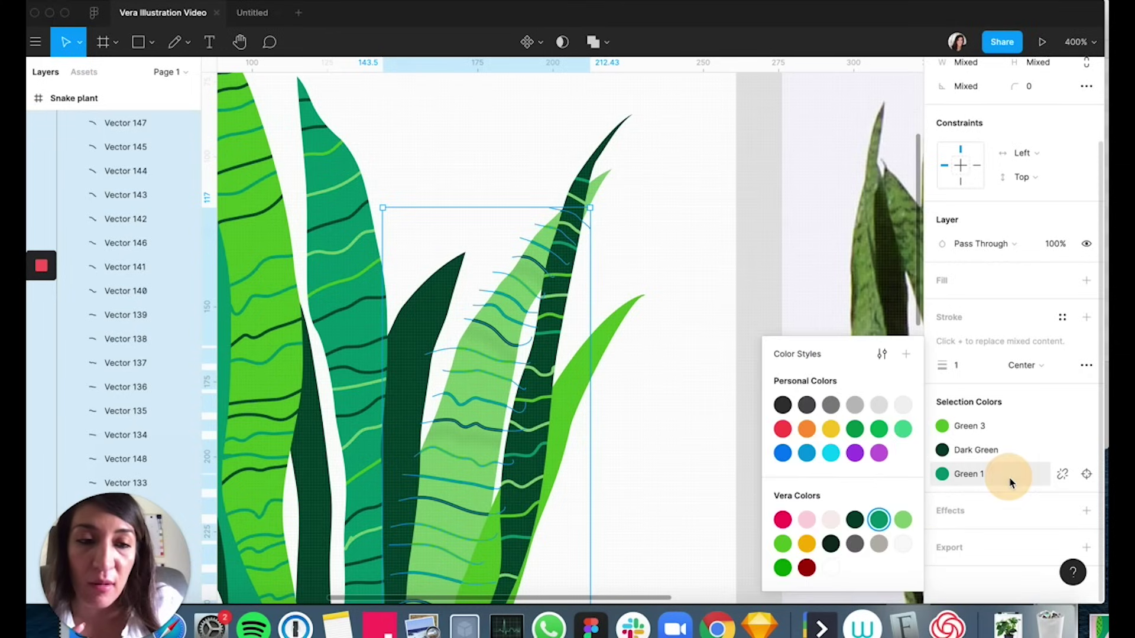
left_click(783, 546)
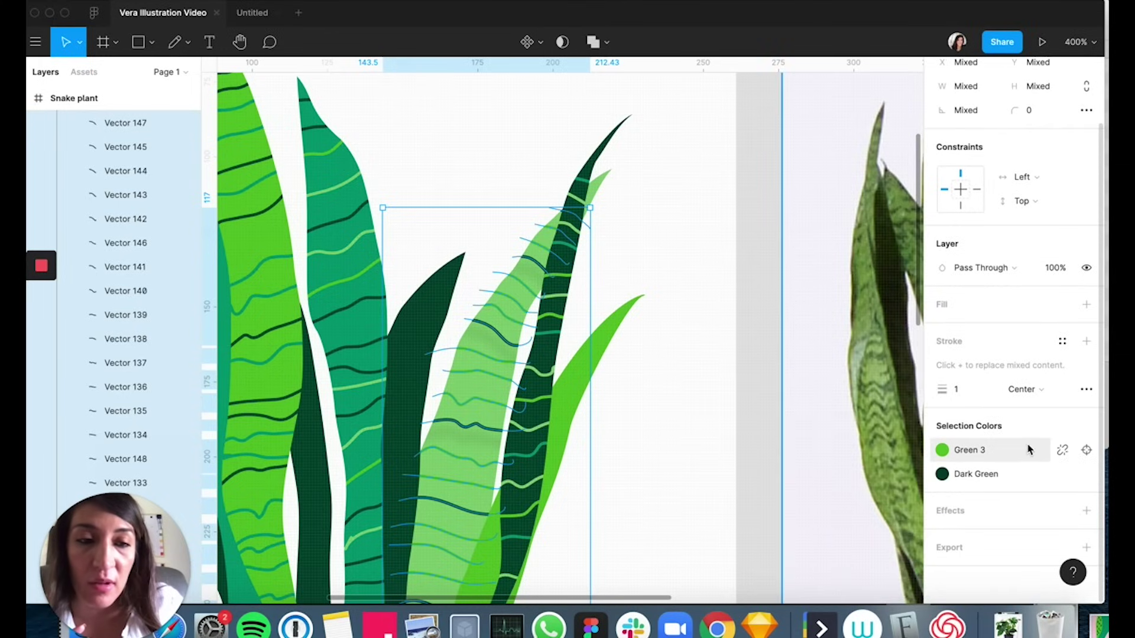
key("super+z")
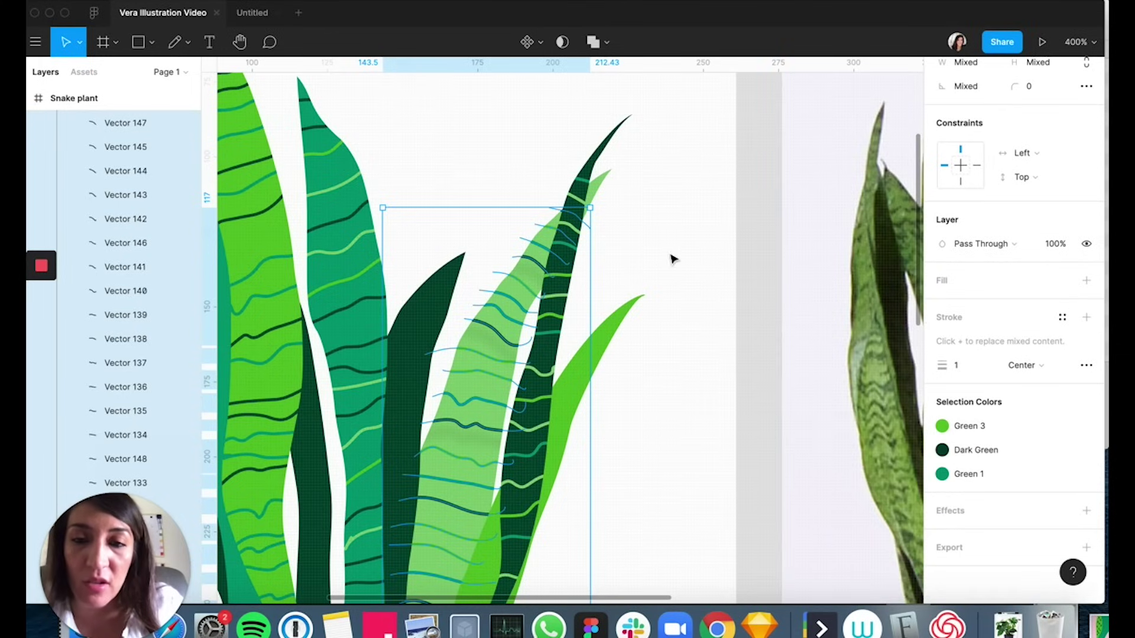
Pick four of the Green 3 stripes on the right-hand light green leaf, set their stroke to Green 1 and clear the selection.
left_click(684, 370)
key("super+minus")
left_click(529, 345)
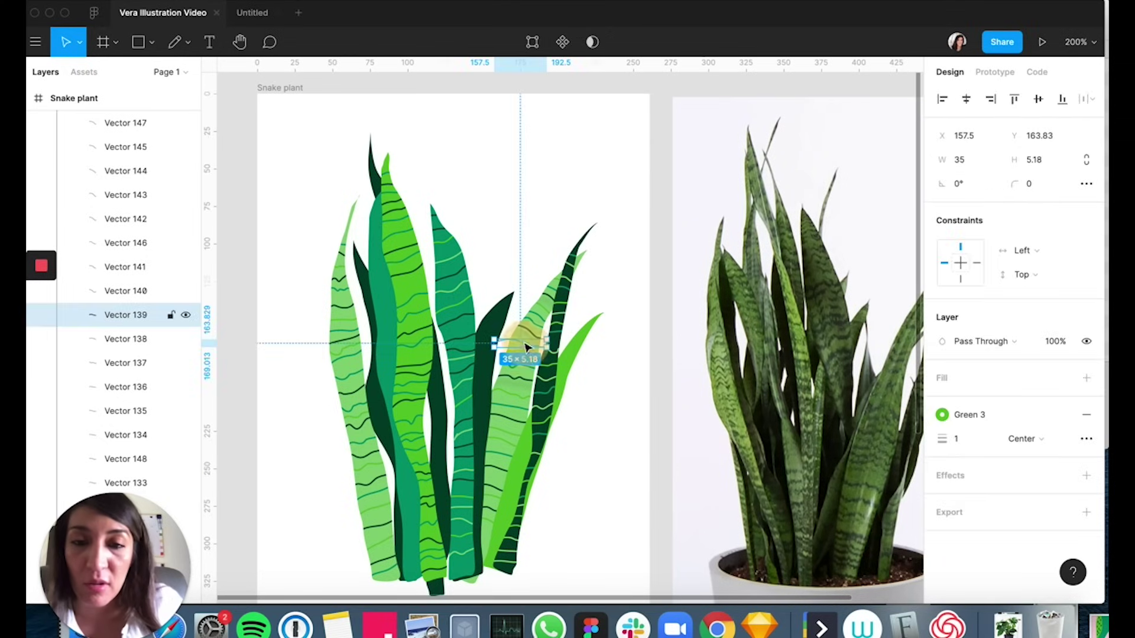
left_click(508, 436, "shift")
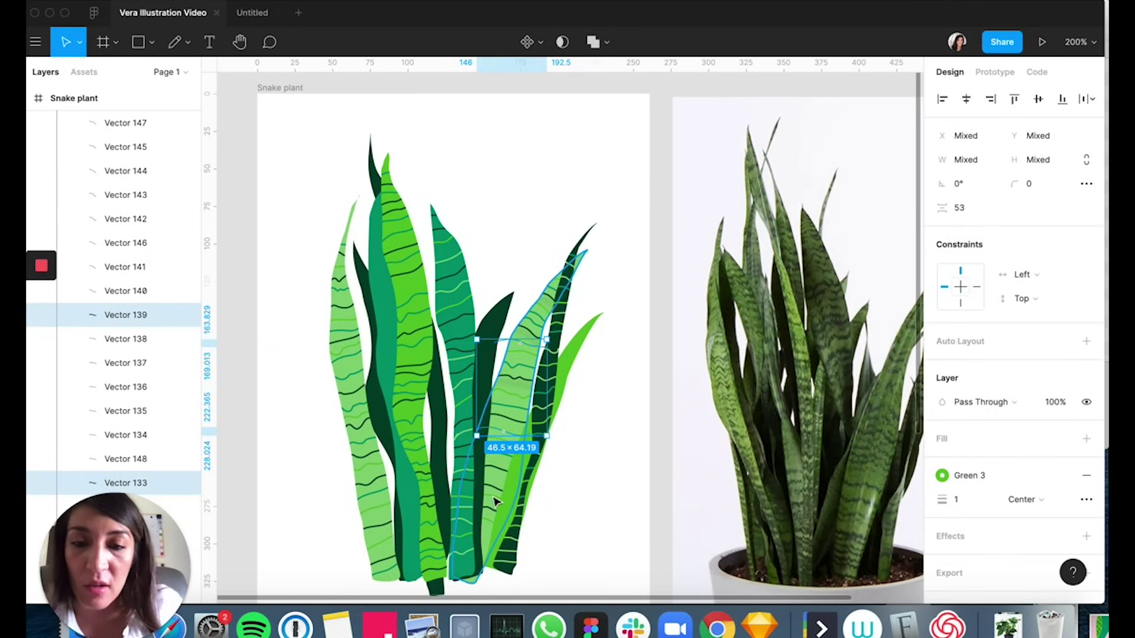
left_click(513, 381, "shift")
left_click(542, 315, "shift")
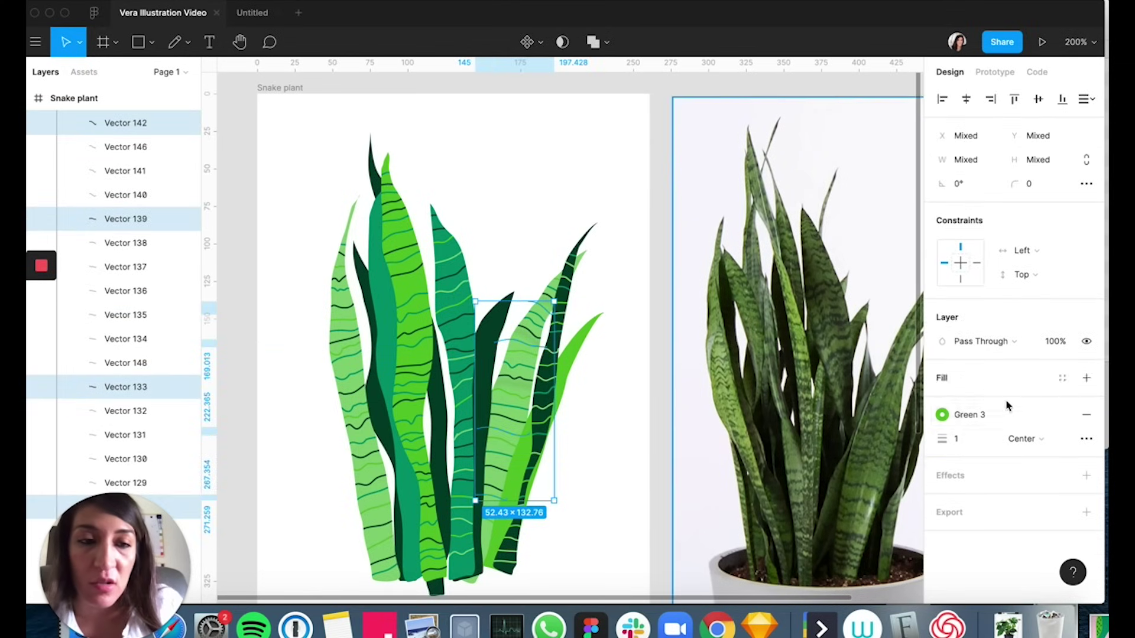
left_click(1063, 414)
left_click(1056, 534)
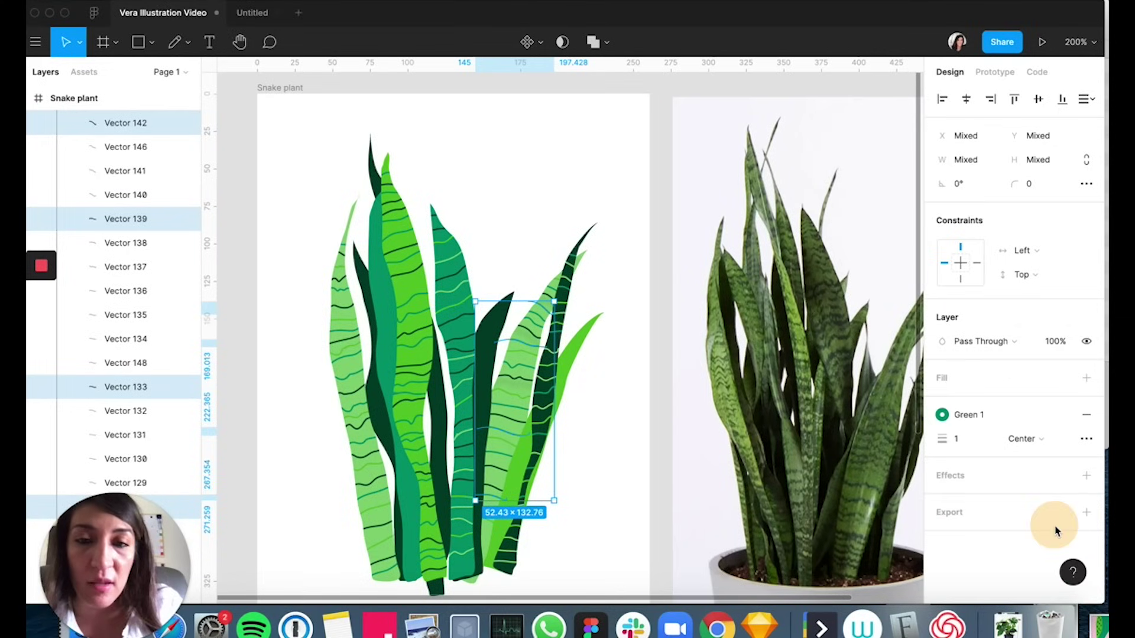
left_click(562, 197)
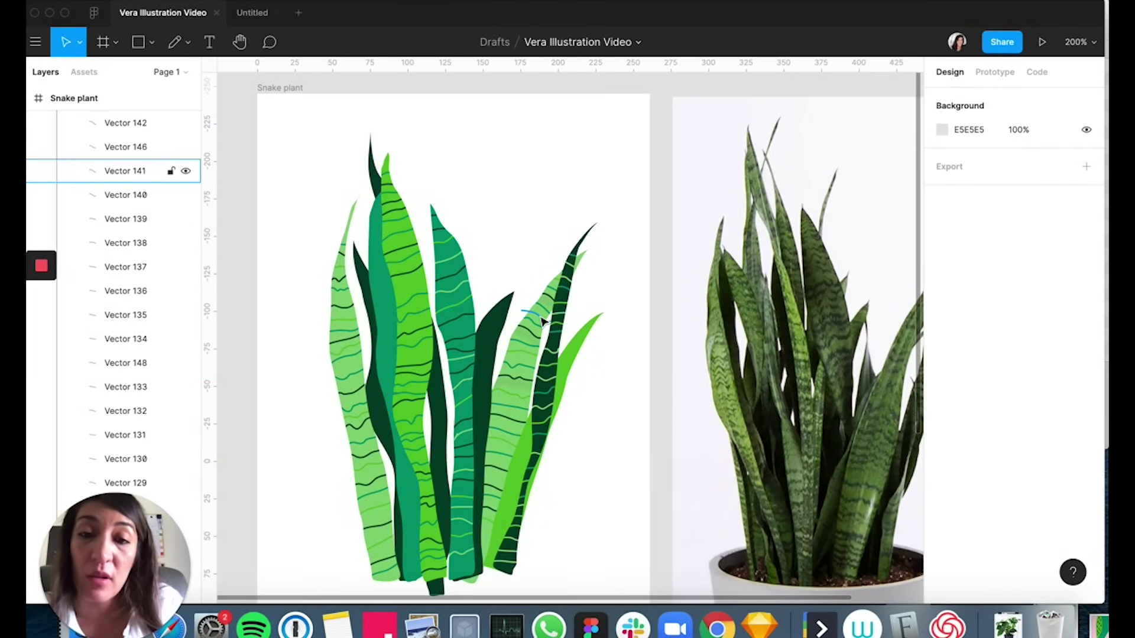
Select all stripes of the tall Green 3 leaf, Vector 36 to Vector 71, and replace their Green 3 colour with Green 2.
left_click(126, 171)
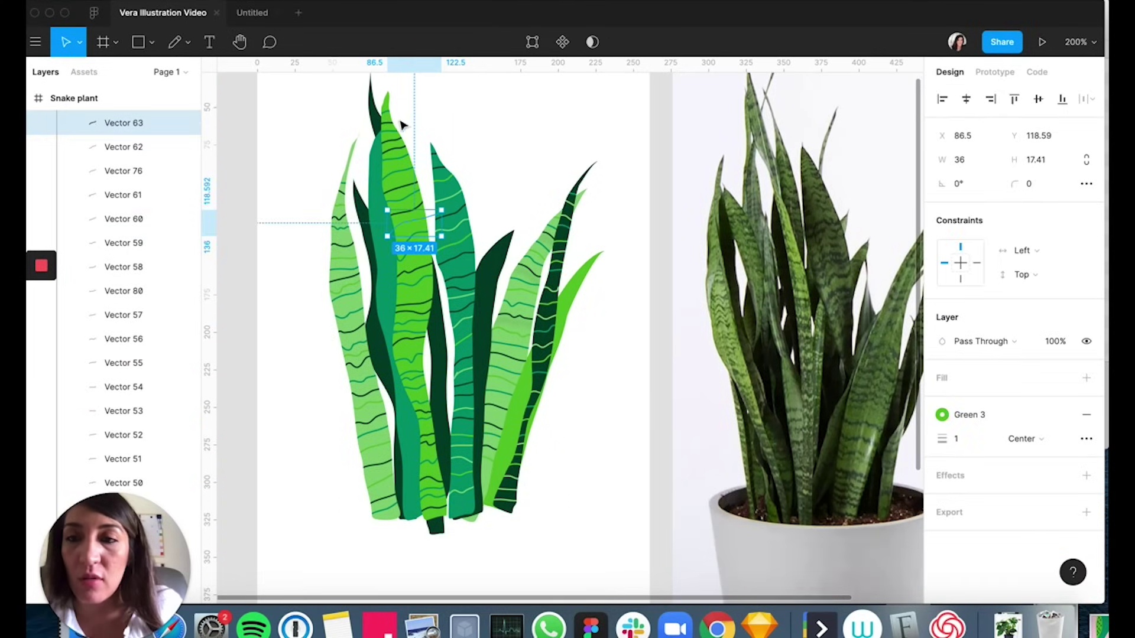
left_click(389, 94)
left_click(124, 332)
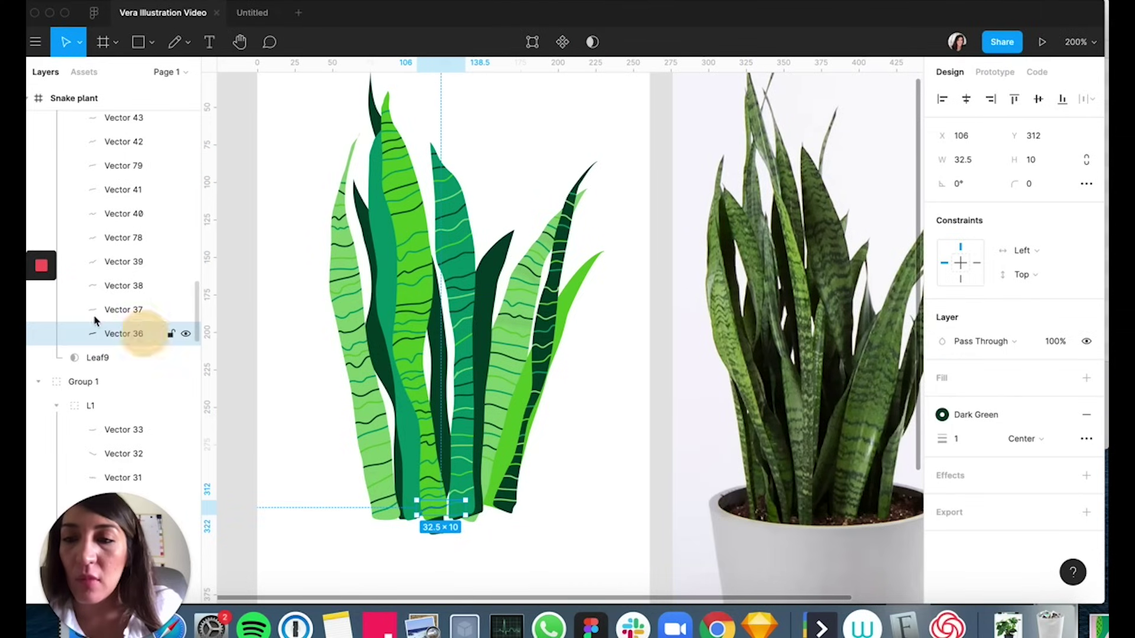
scroll(114, 310, "up", 3)
scroll(114, 310, "up", 5)
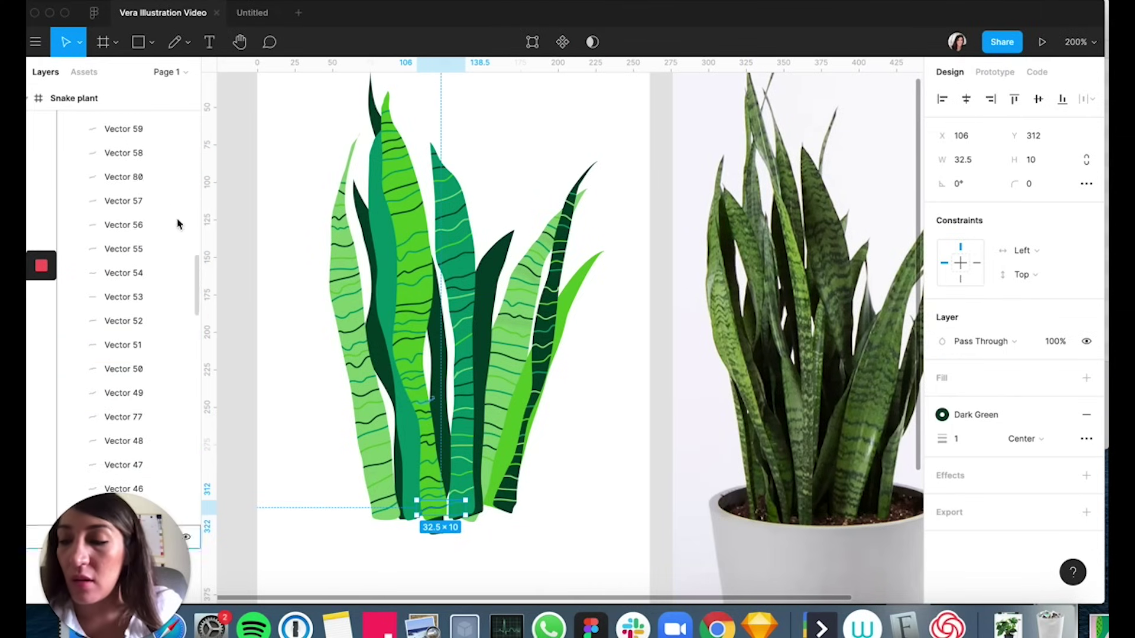
scroll(89, 225, "up", 6)
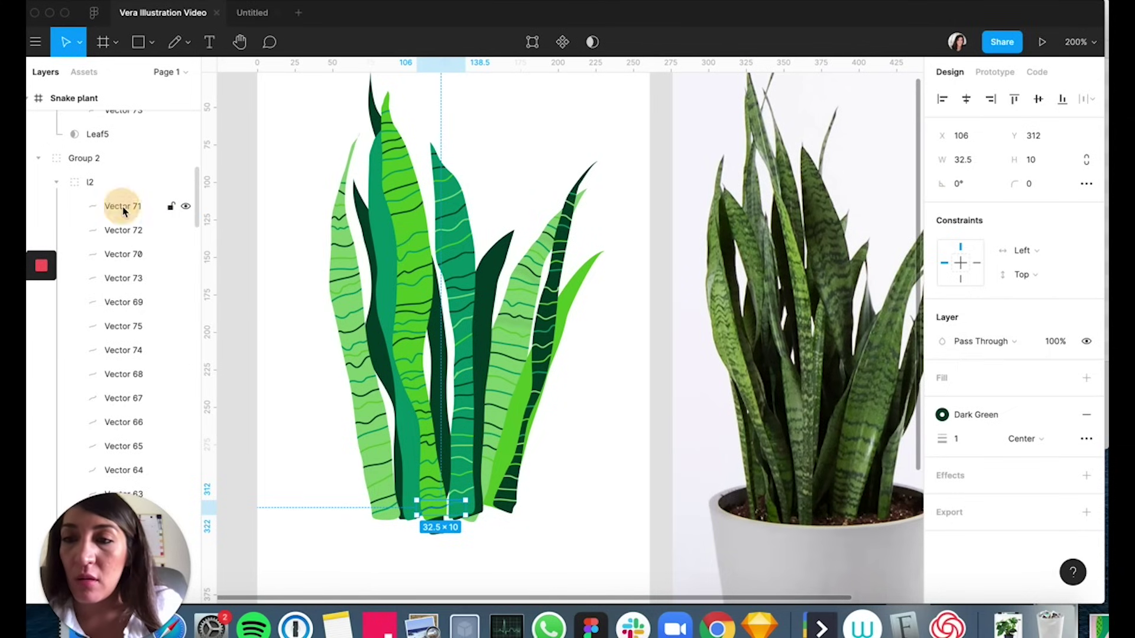
left_click(123, 205, "shift")
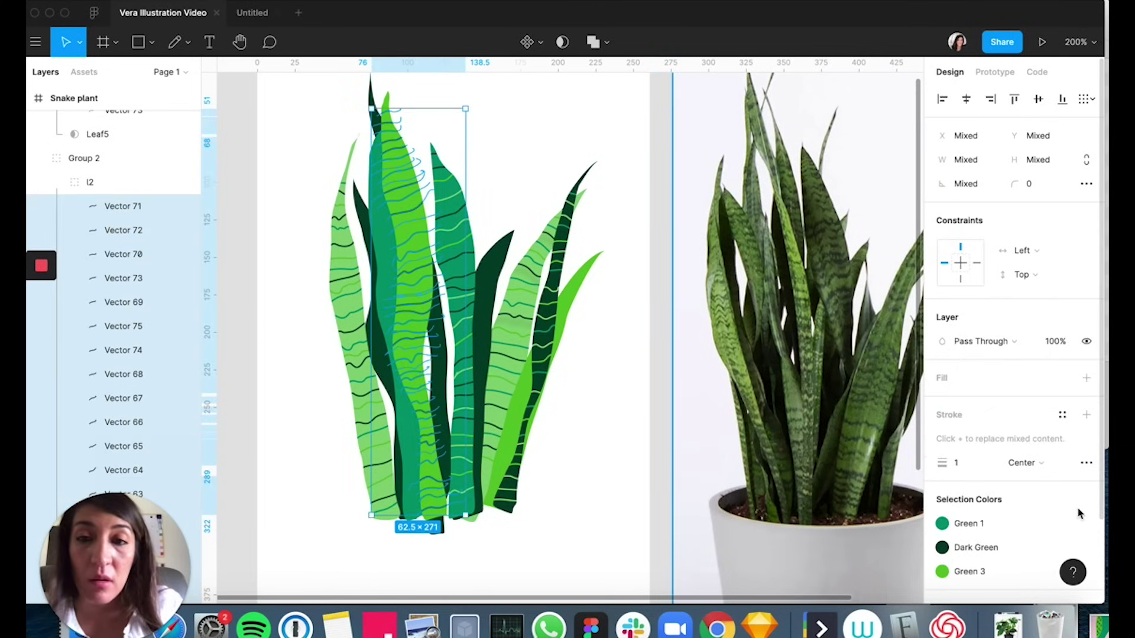
left_click(1007, 572)
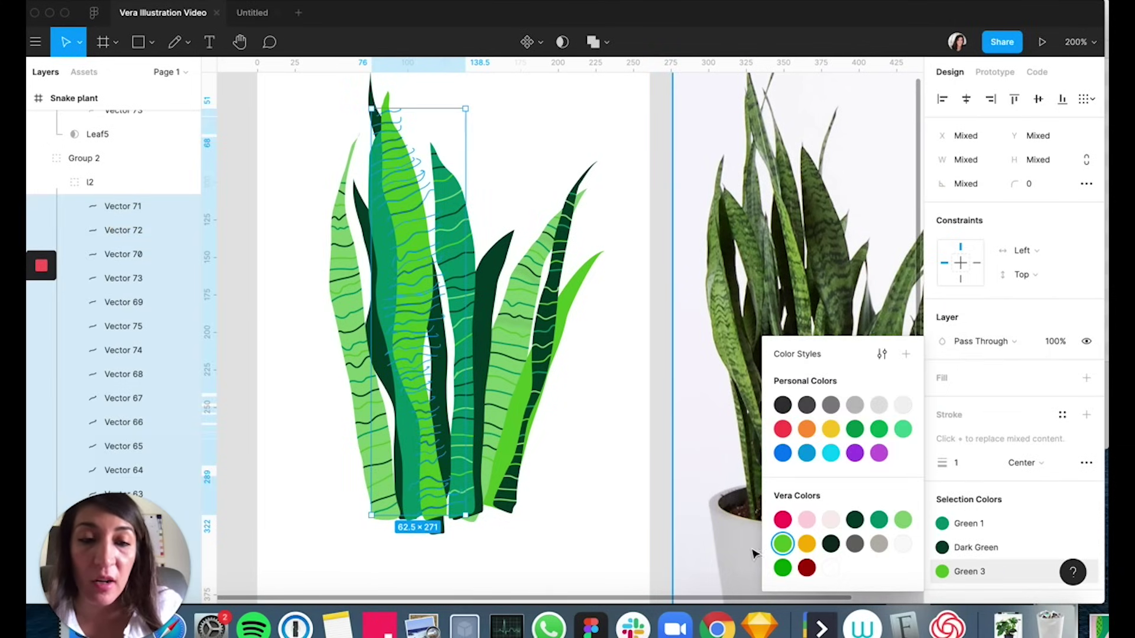
left_click(903, 522)
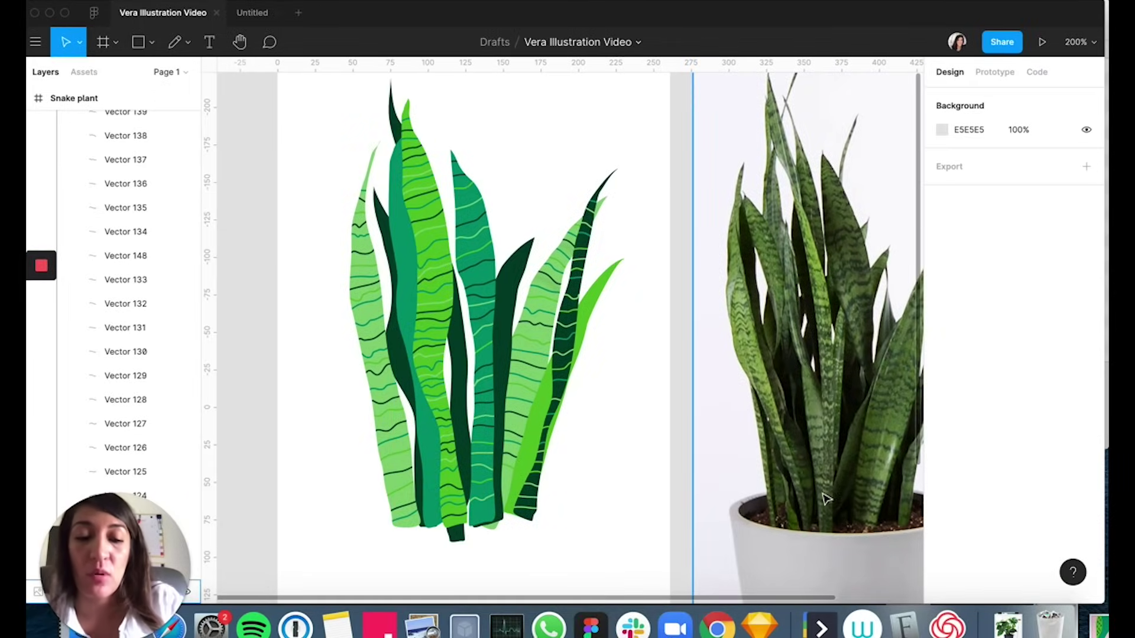
Draw a pot rectangle about 164 × 158 over the leaf bases and lower its upper edge to a height of about 134.
key("super+minus")
left_click(138, 42)
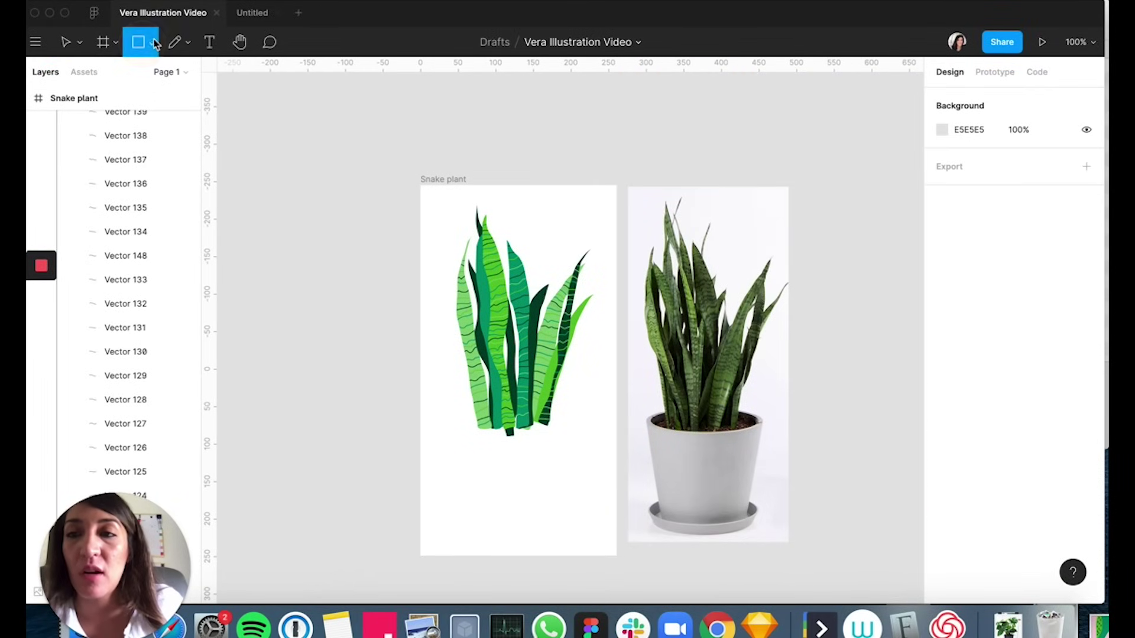
left_click(152, 42)
left_click(145, 76)
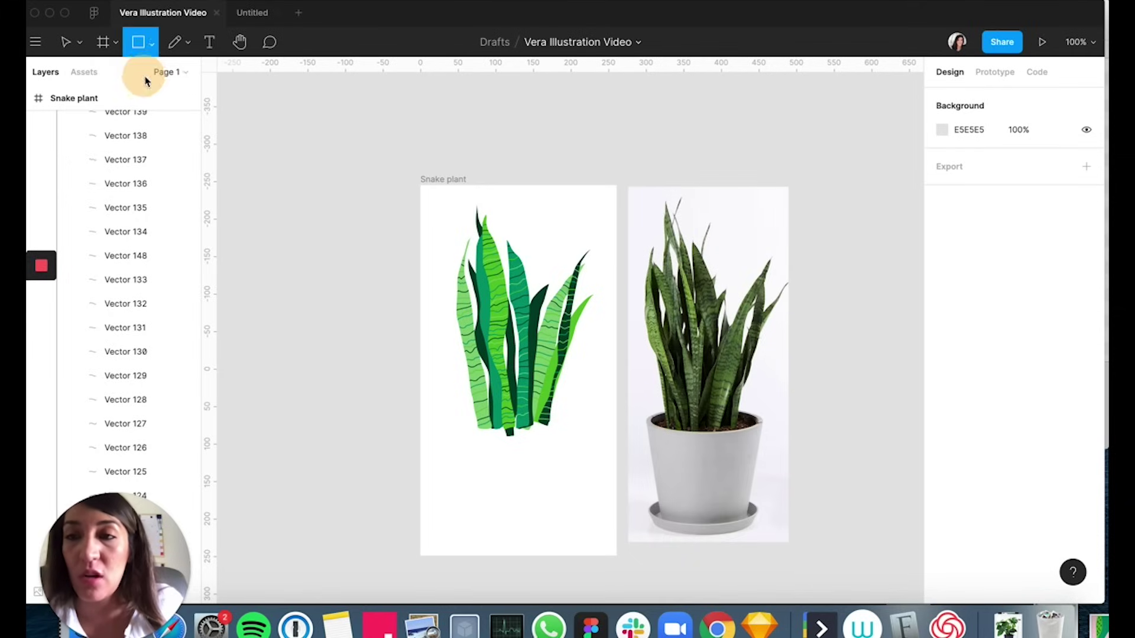
left_click_drag(452, 405, 576, 525)
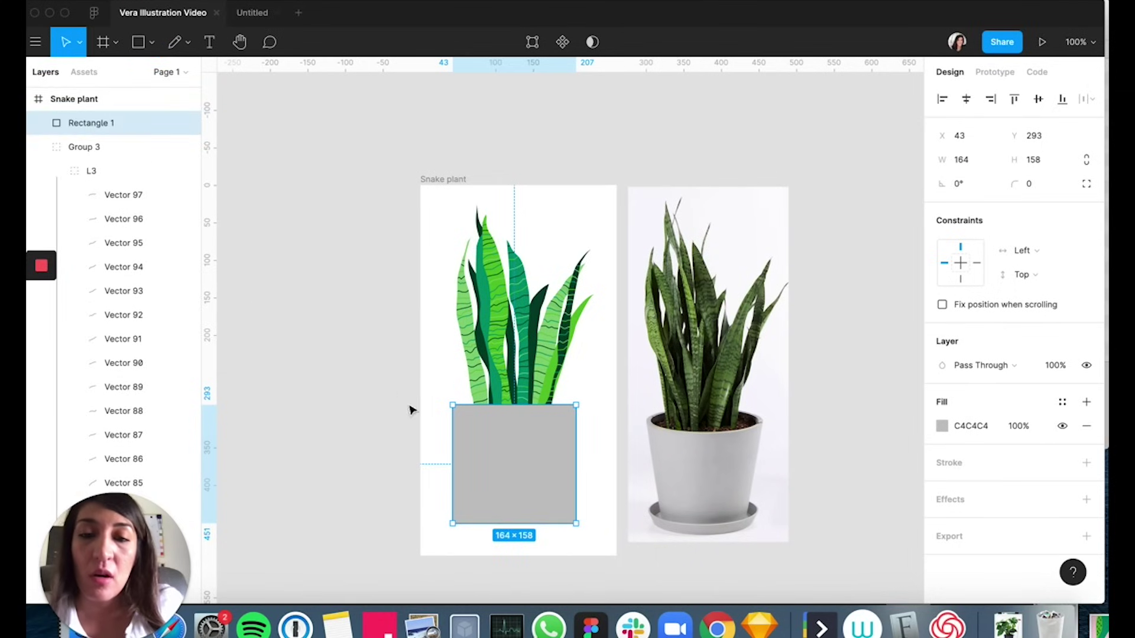
left_click(517, 406)
left_click_drag(517, 406, 518, 423)
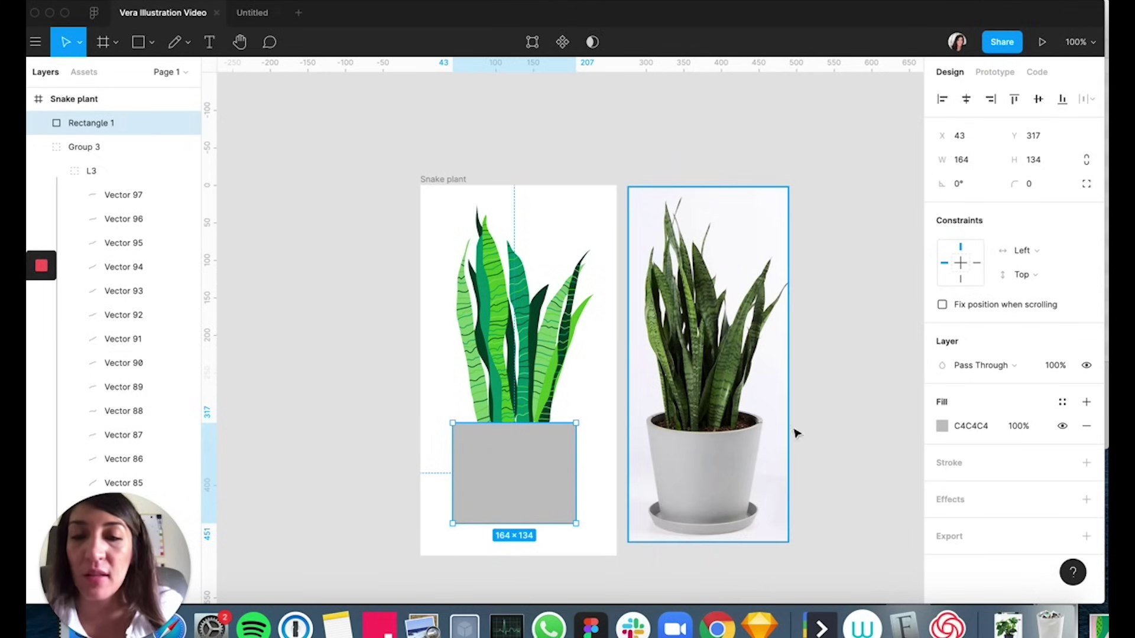
Fill the pot rectangle with Rose and shift it slightly to X 39 to sit under the leaves.
left_click(1062, 402)
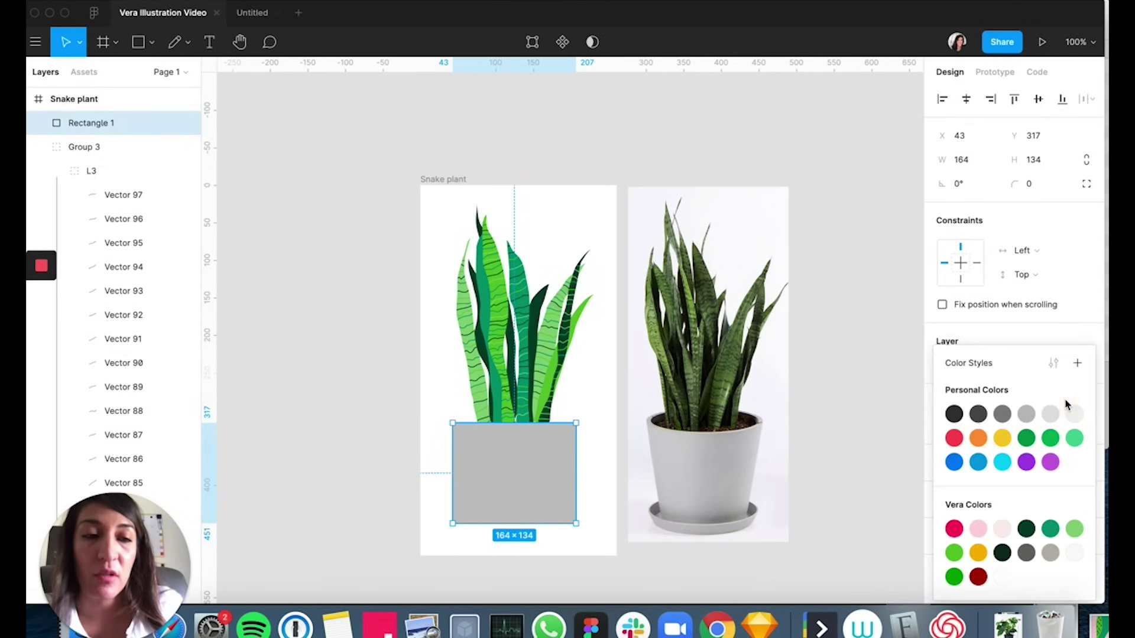
left_click(978, 529)
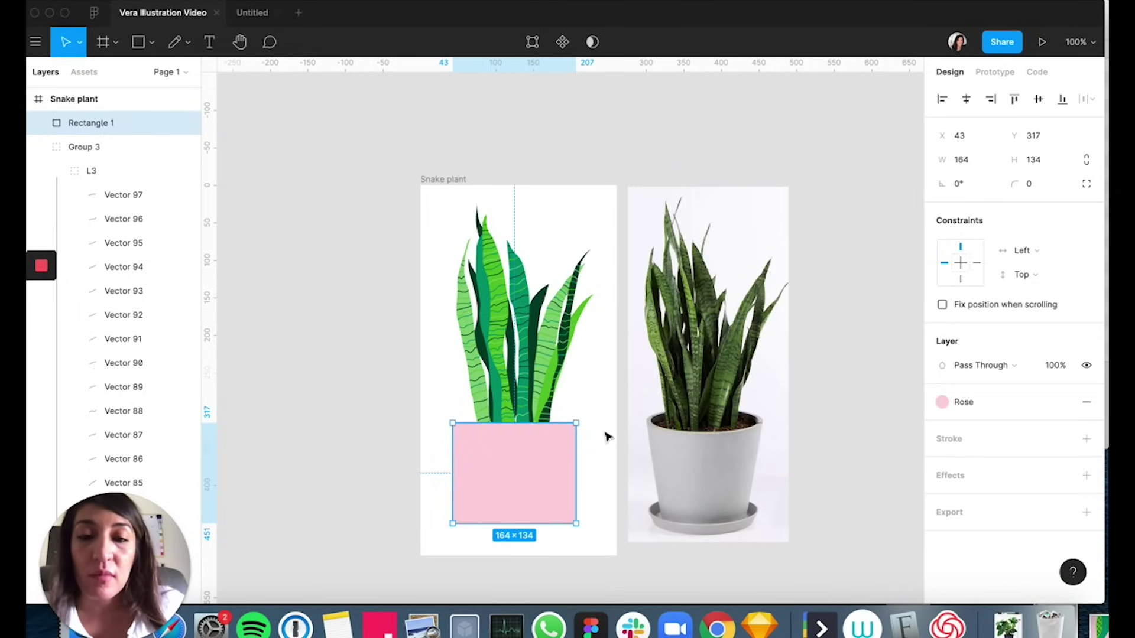
left_click_drag(565, 454, 558, 442)
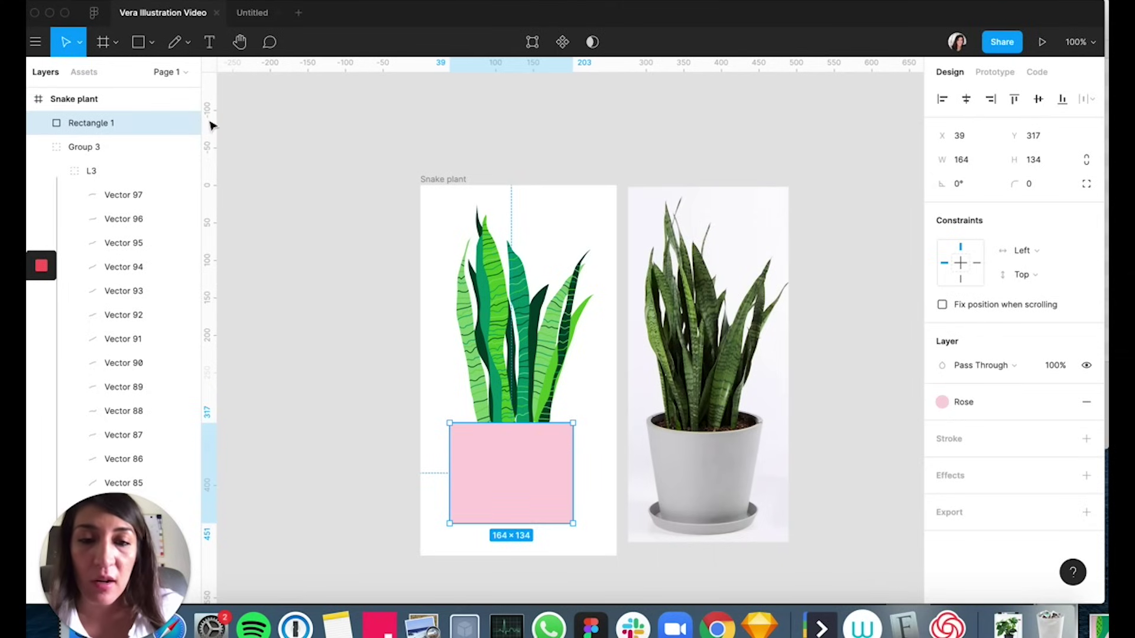
Round the pot rectangle's corners, trying a radius of 8 before setting it to 16, and clear the selection.
left_click(1041, 185)
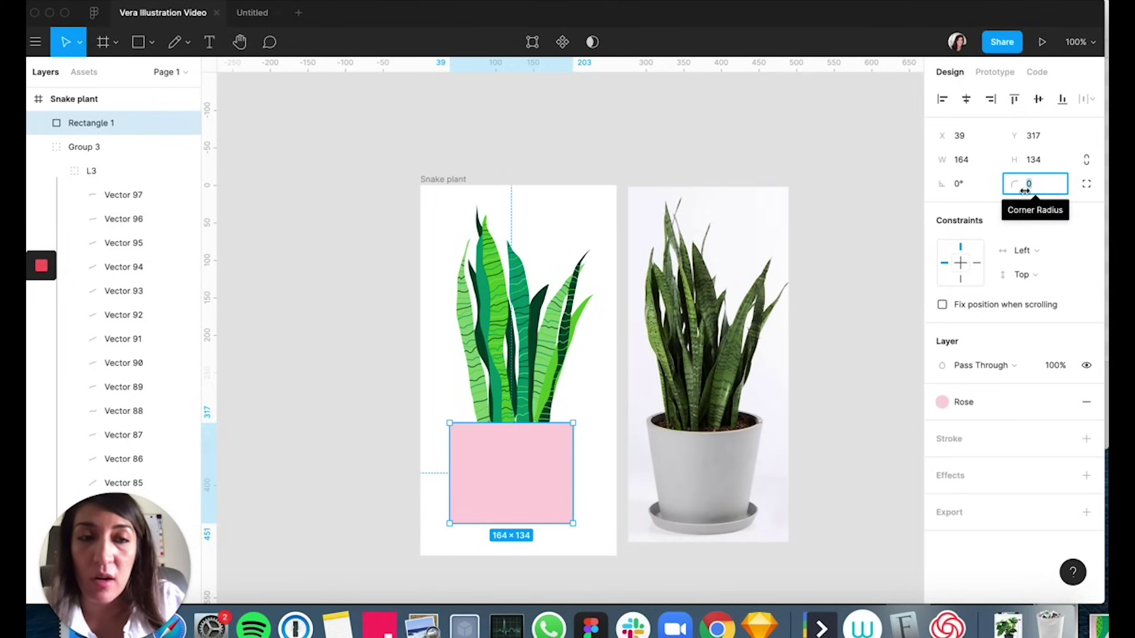
type("2")
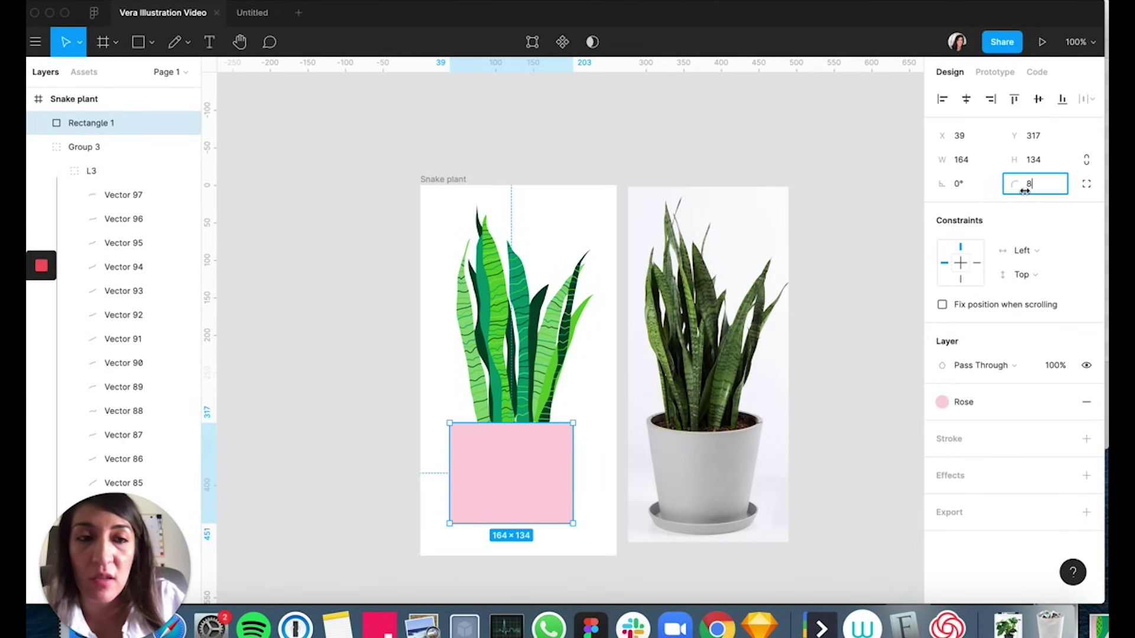
key("Return")
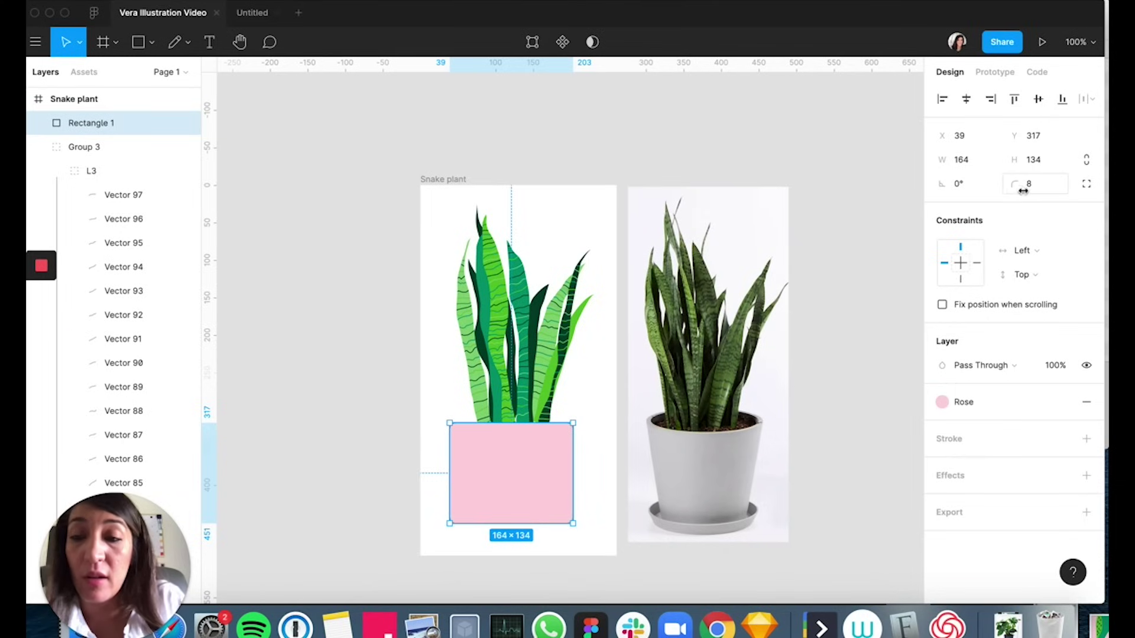
left_click(1054, 186)
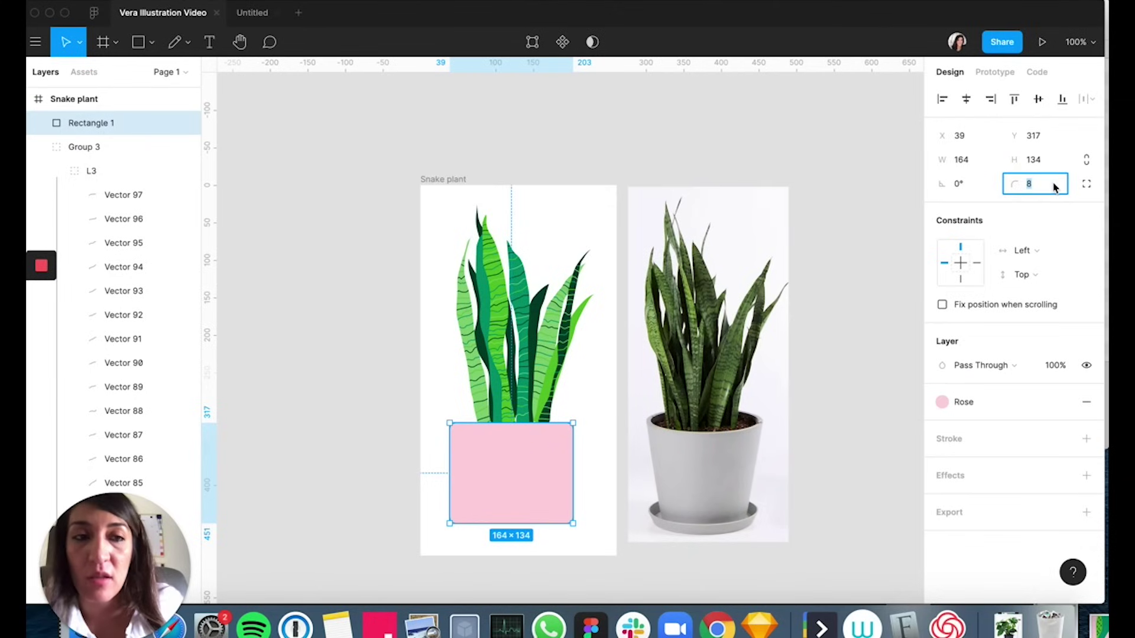
key("Return")
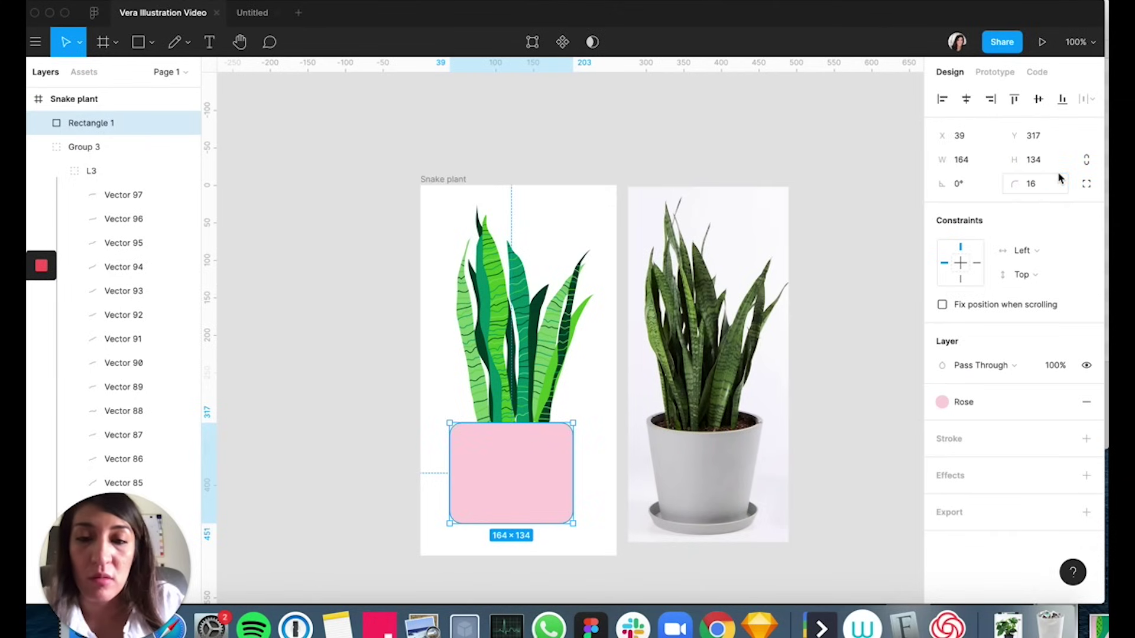
left_click(591, 405)
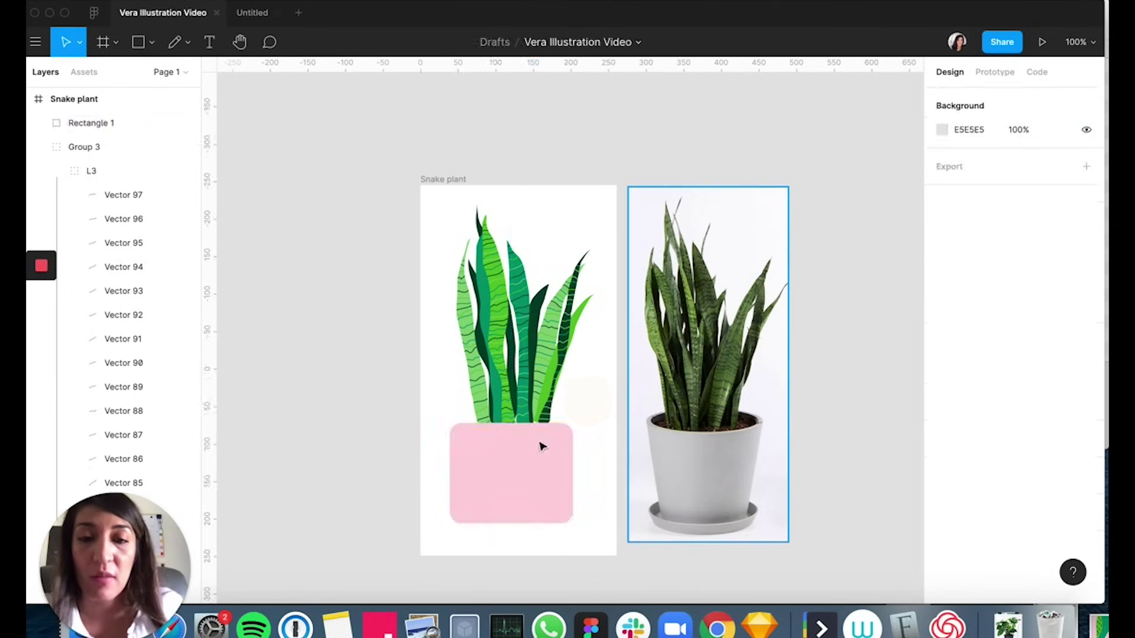
Taper the pink pot by moving its lower corner points inward to about X 64 and X 179.
left_click(507, 486)
left_click(531, 43)
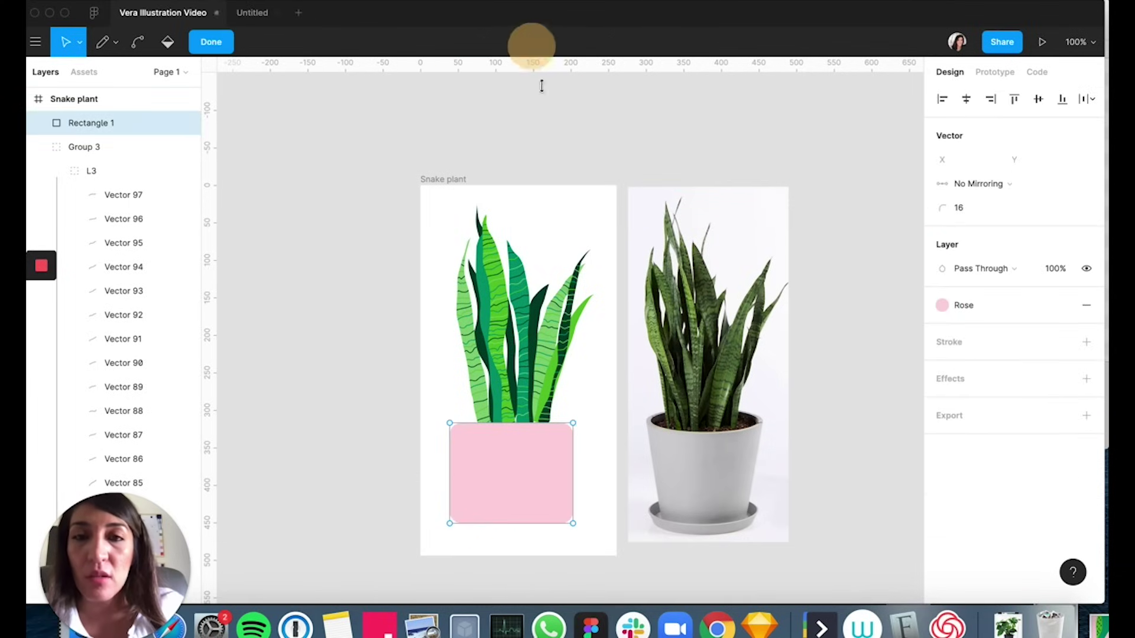
left_click_drag(450, 524, 475, 529)
key("super+z")
left_click_drag(574, 524, 558, 528)
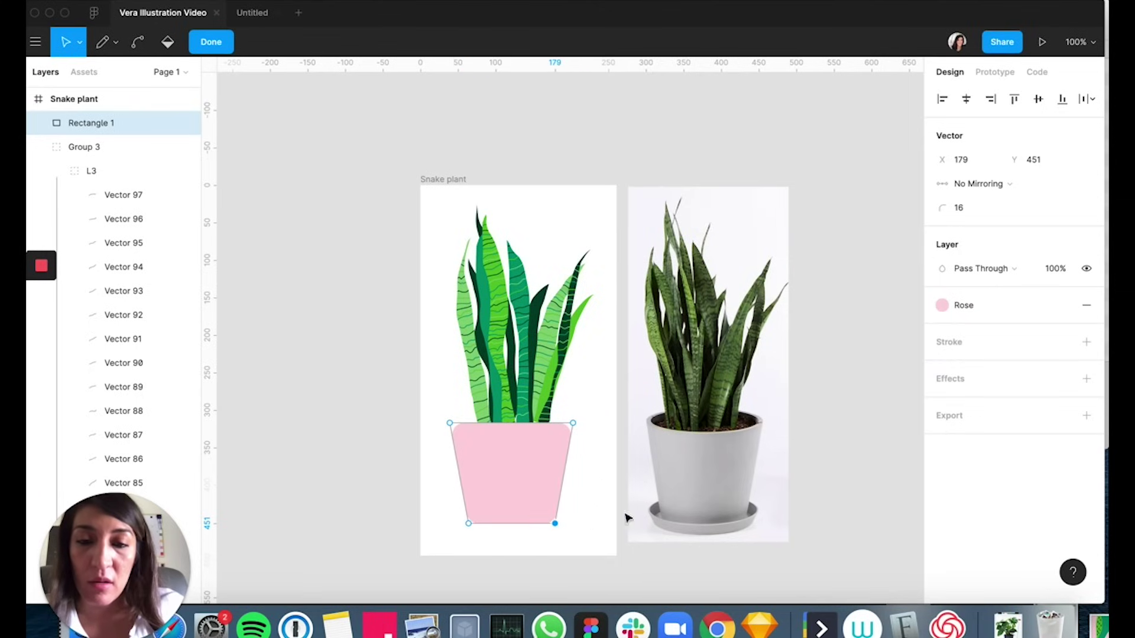
left_click(212, 42)
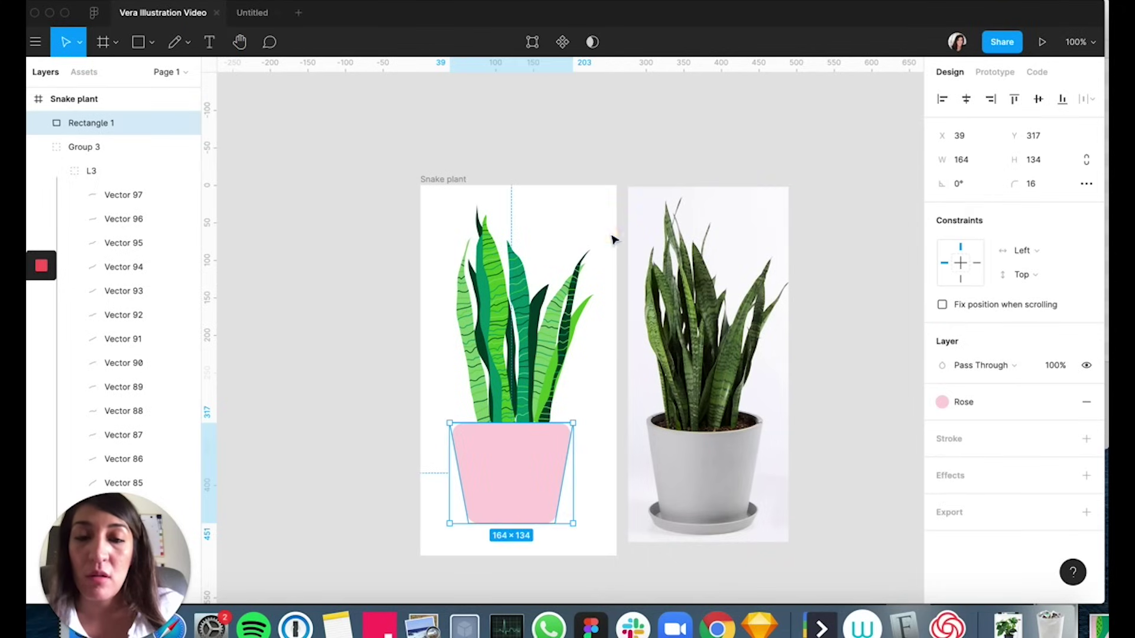
left_click(615, 240)
Draw an ellipse about 108 × 49 over the pot's upper edge, move it into place and widen it to about 128.
left_click_drag(371, 326, 685, 581)
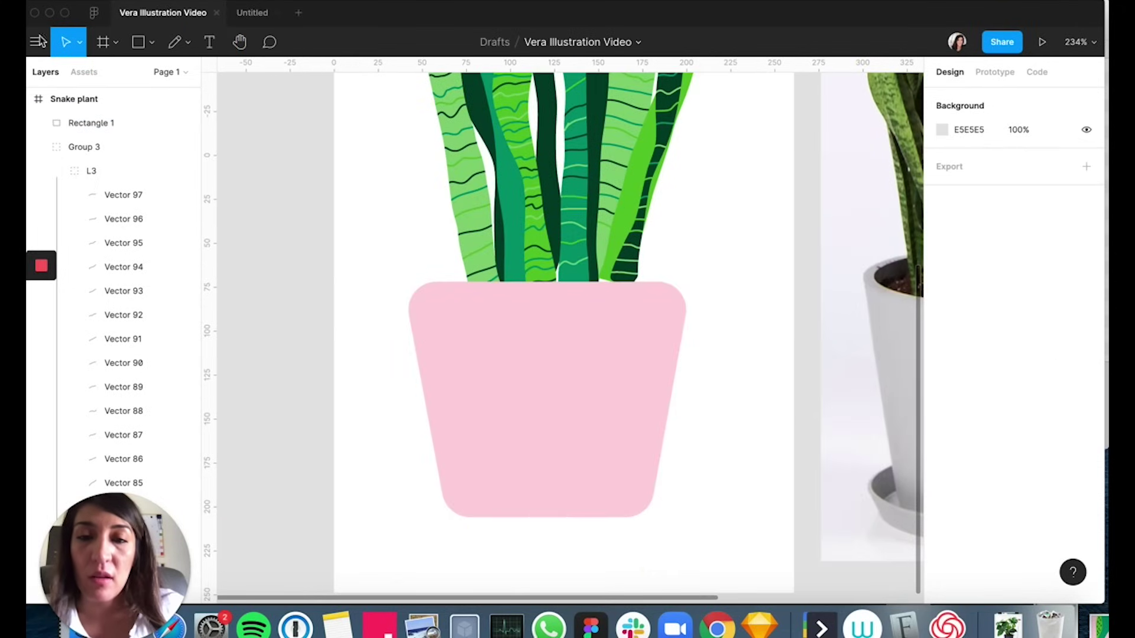
left_click(151, 42)
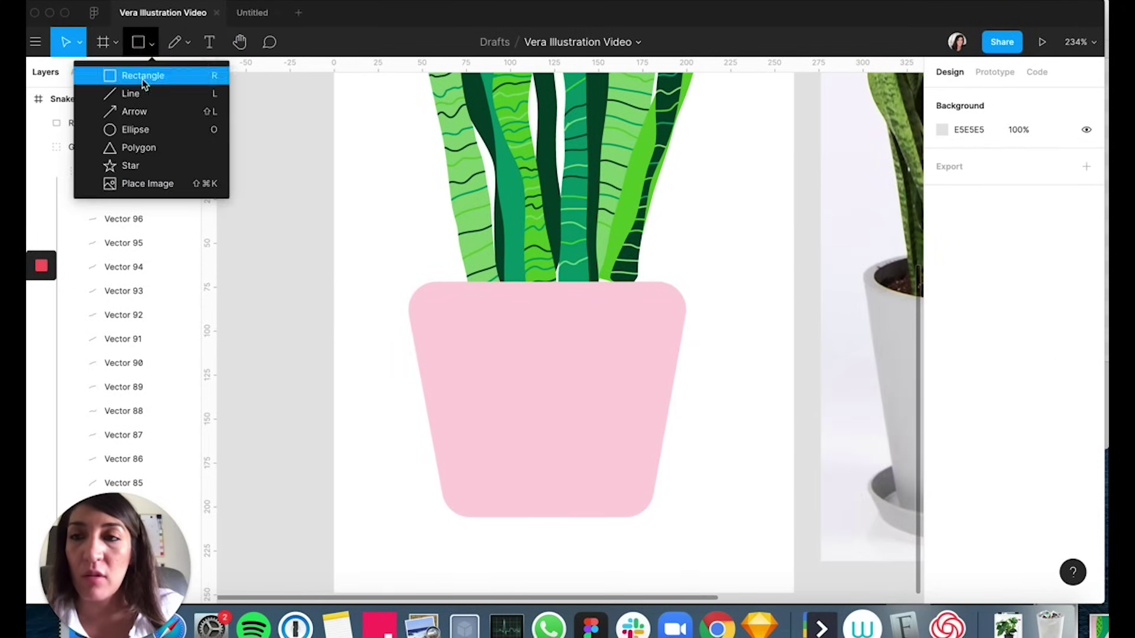
left_click(129, 133)
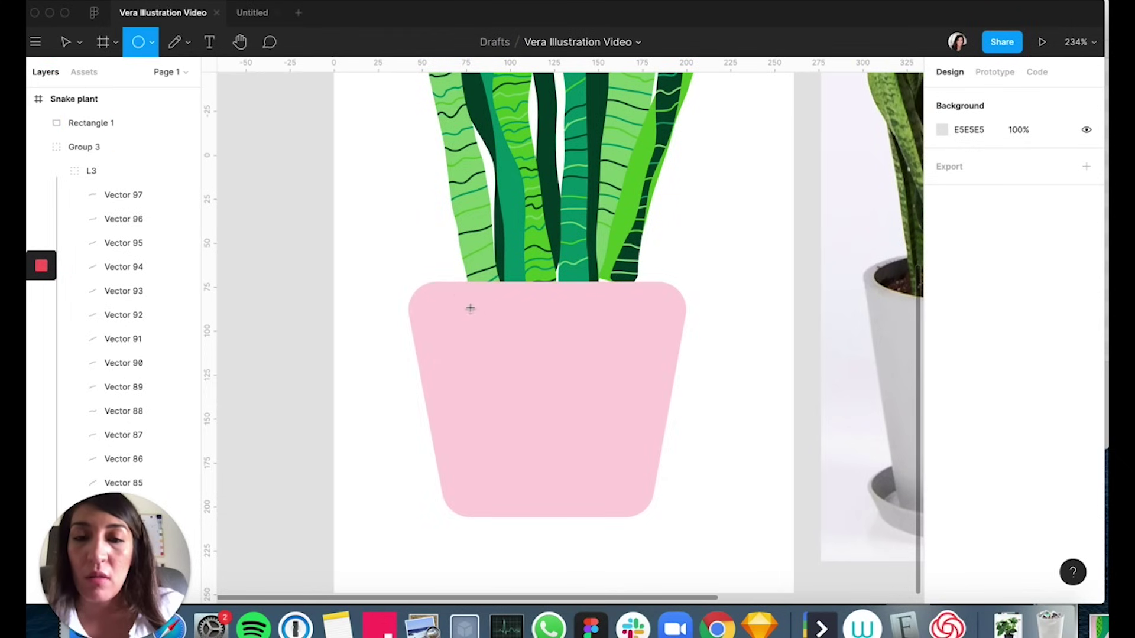
left_click_drag(431, 254, 621, 339)
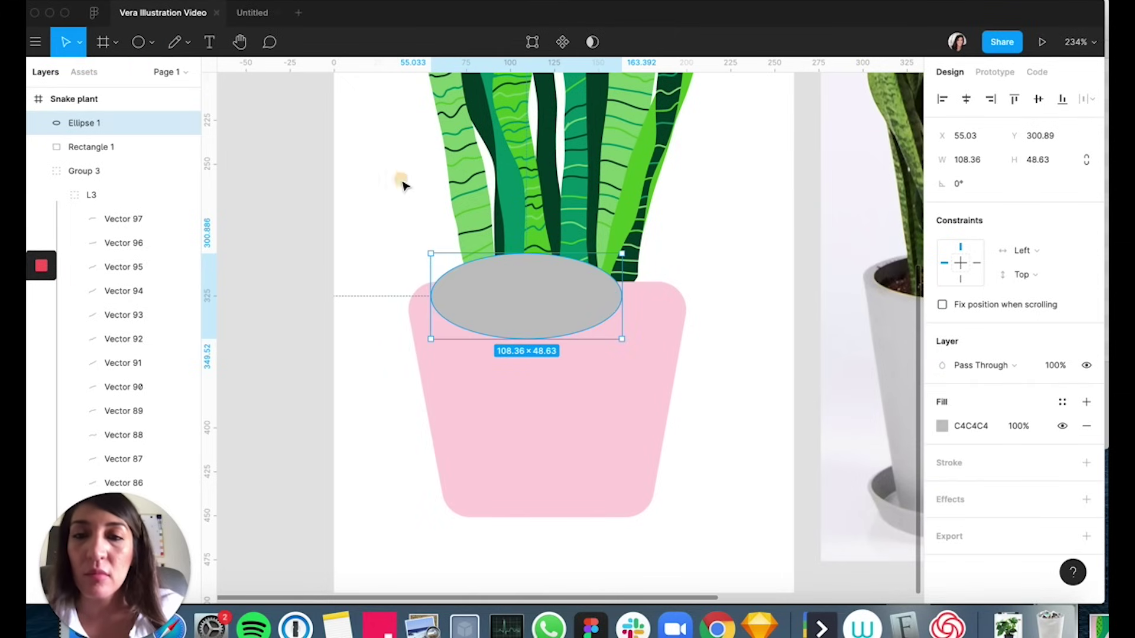
mouse_move(491, 266)
left_mouse_down()
mouse_move(505, 317)
mouse_move(507, 286)
mouse_move(491, 283)
left_mouse_up()
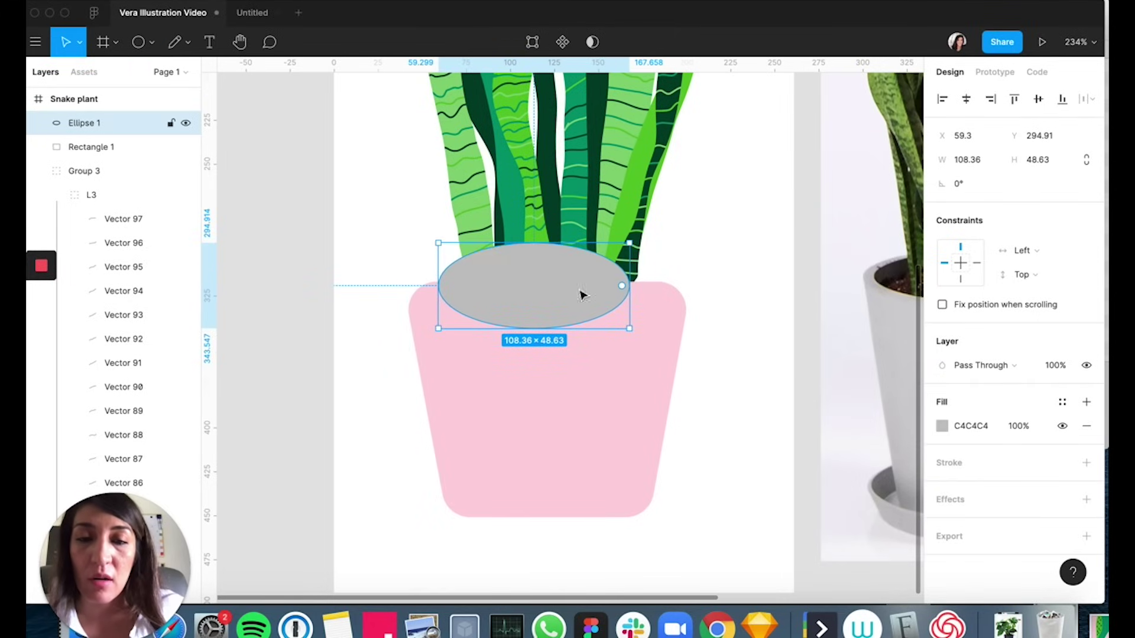
left_click_drag(629, 286, 662, 288)
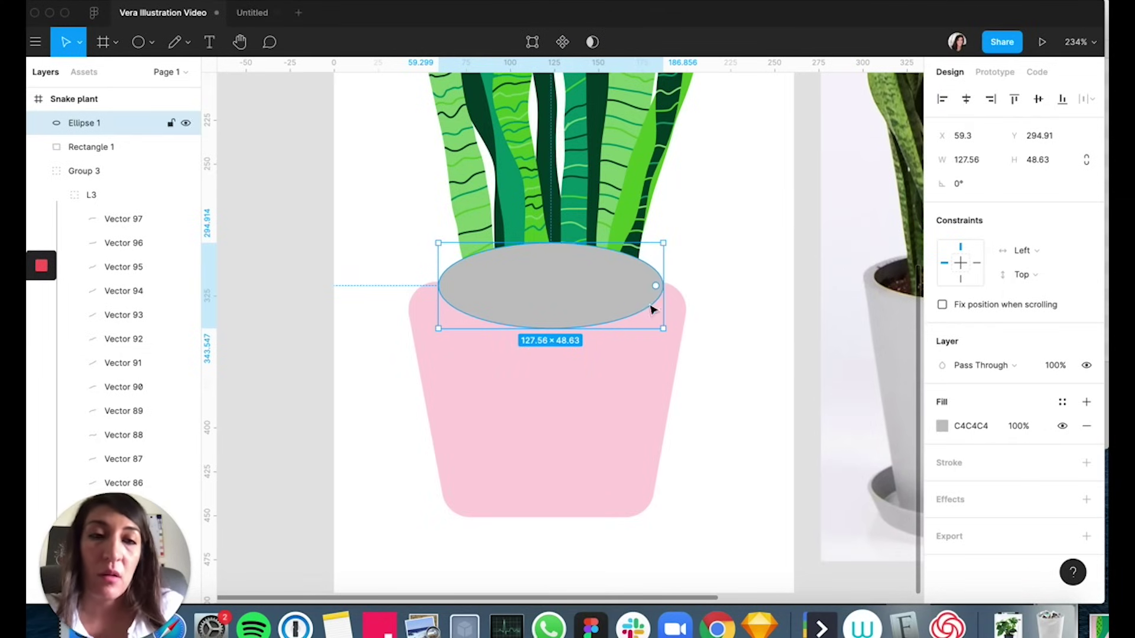
left_click(573, 378)
left_click(530, 40)
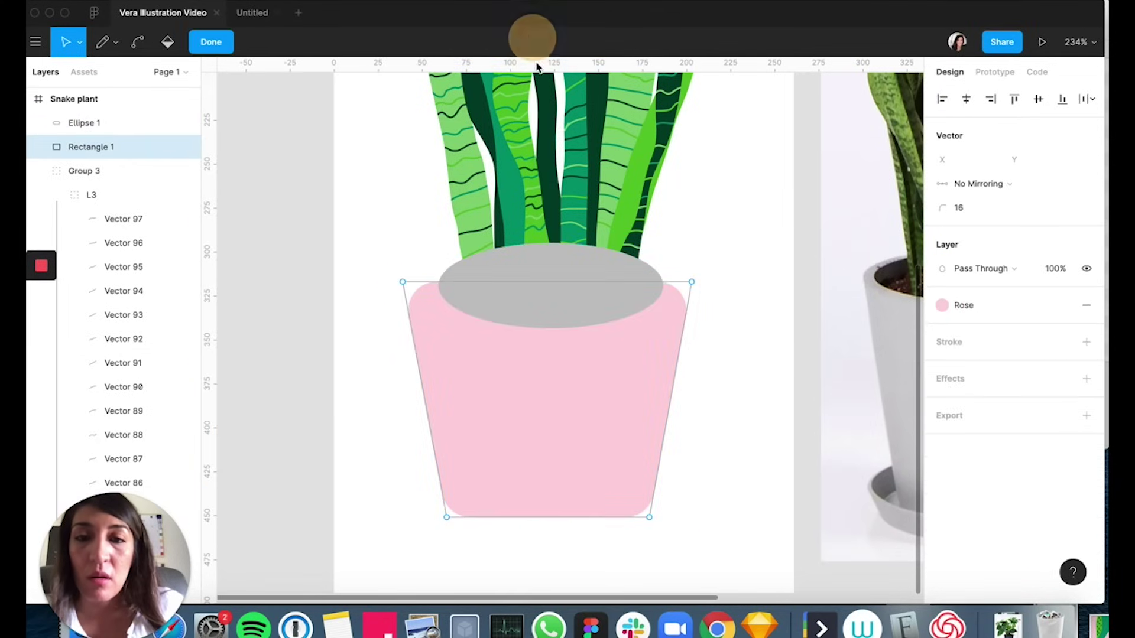
left_click(211, 42)
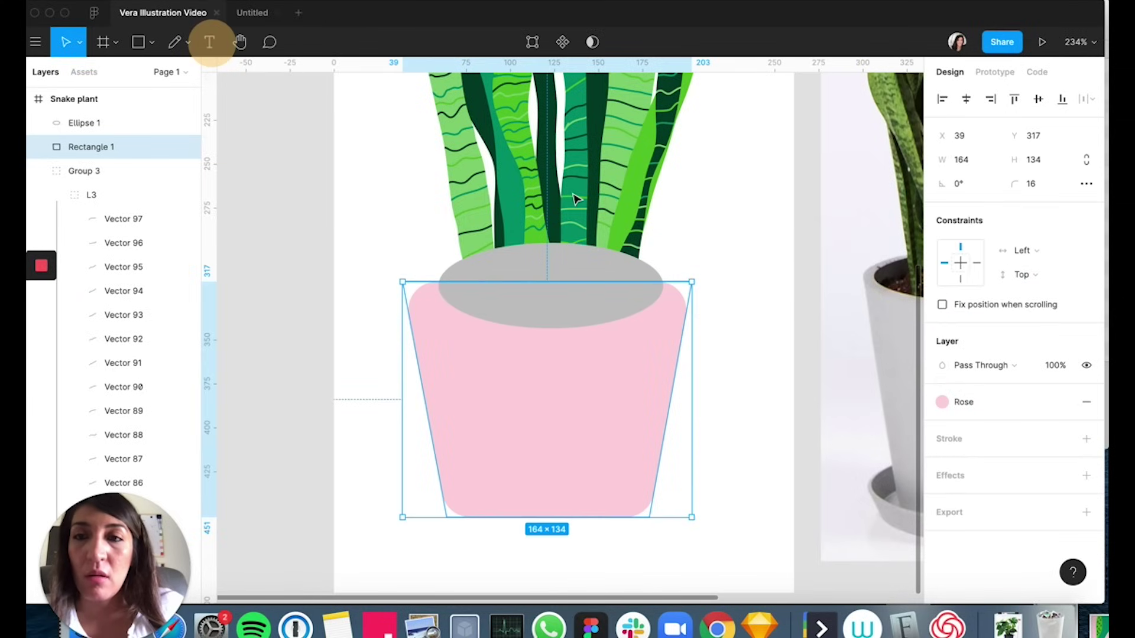
Send the grey ellipse and the pink pot to the back, behind the leaves, and clear the selection.
left_click(600, 296)
left_click(649, 365, "shift")
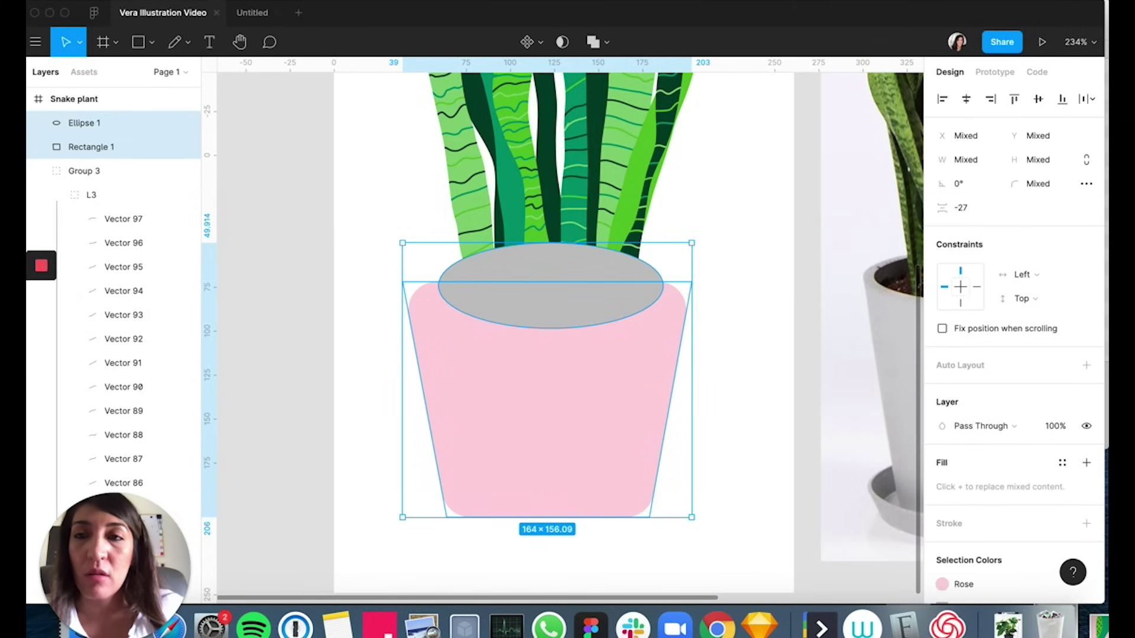
left_click(227, 1)
left_click(347, 197)
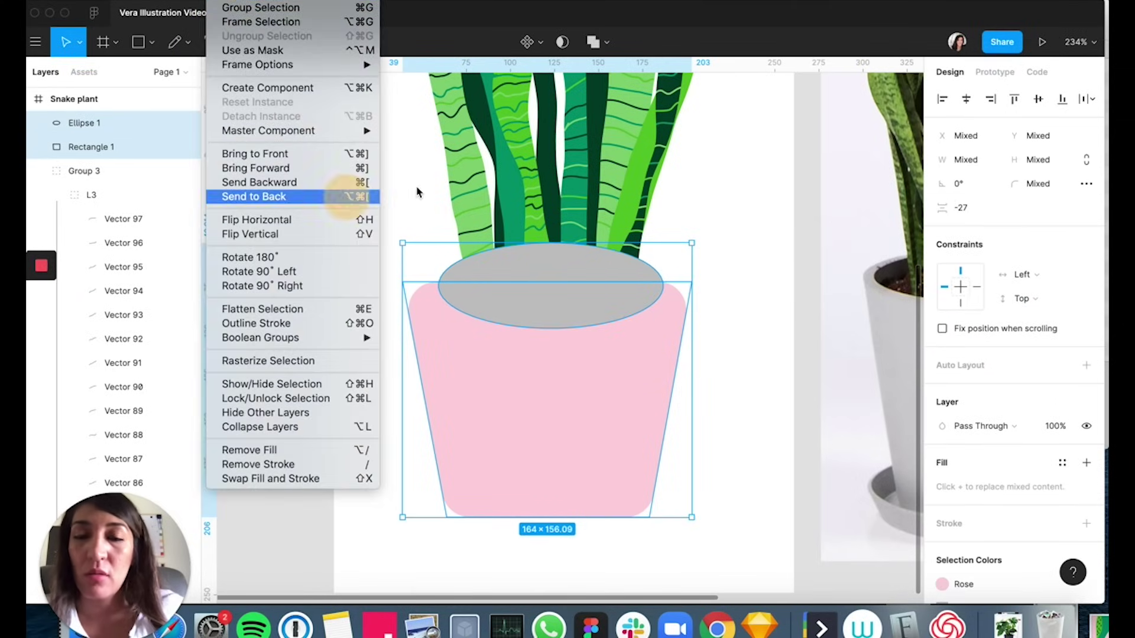
left_click(727, 223)
Add a point at the middle of the pot's top edge and pull it straight up to about Y 275.
left_click(651, 356)
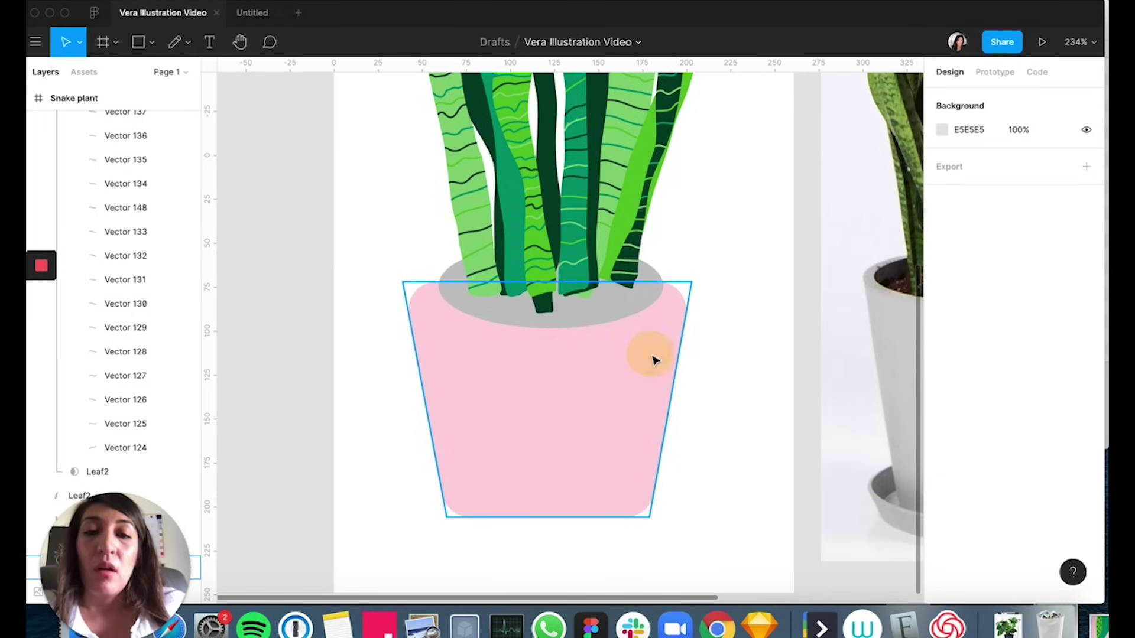
left_click(532, 42)
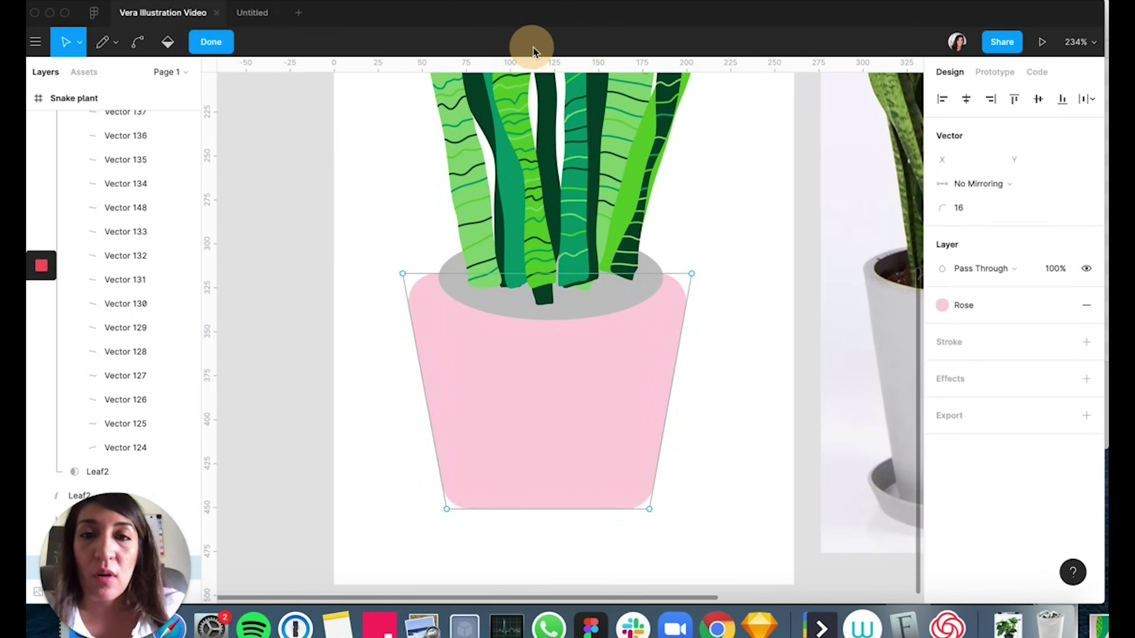
left_click(548, 274)
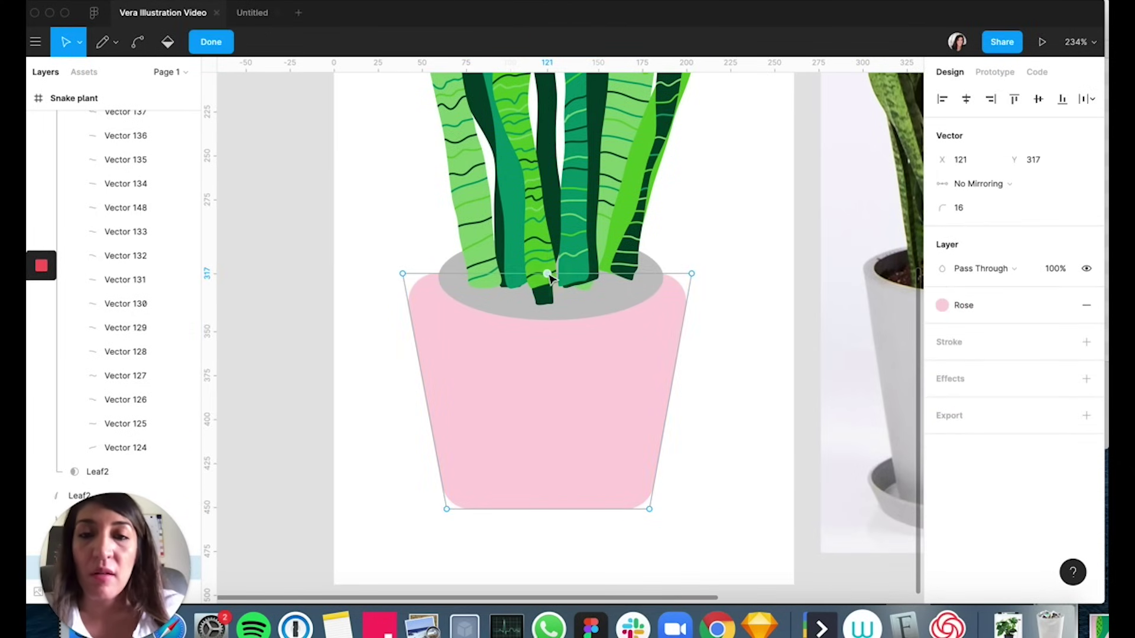
left_click(548, 274)
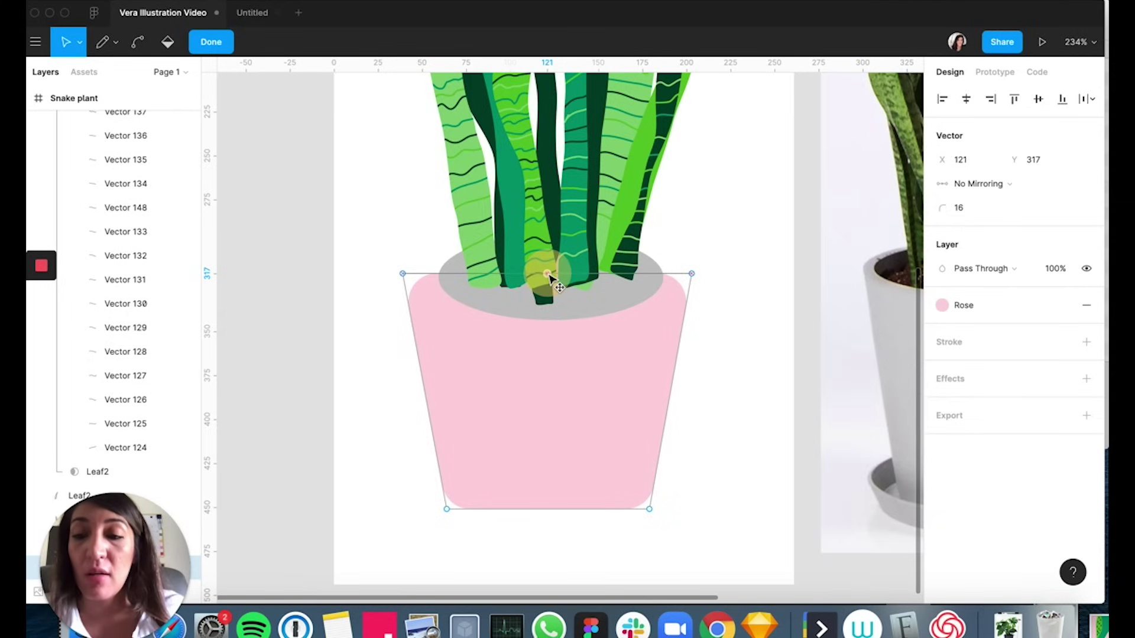
left_click_drag(549, 276, 555, 203)
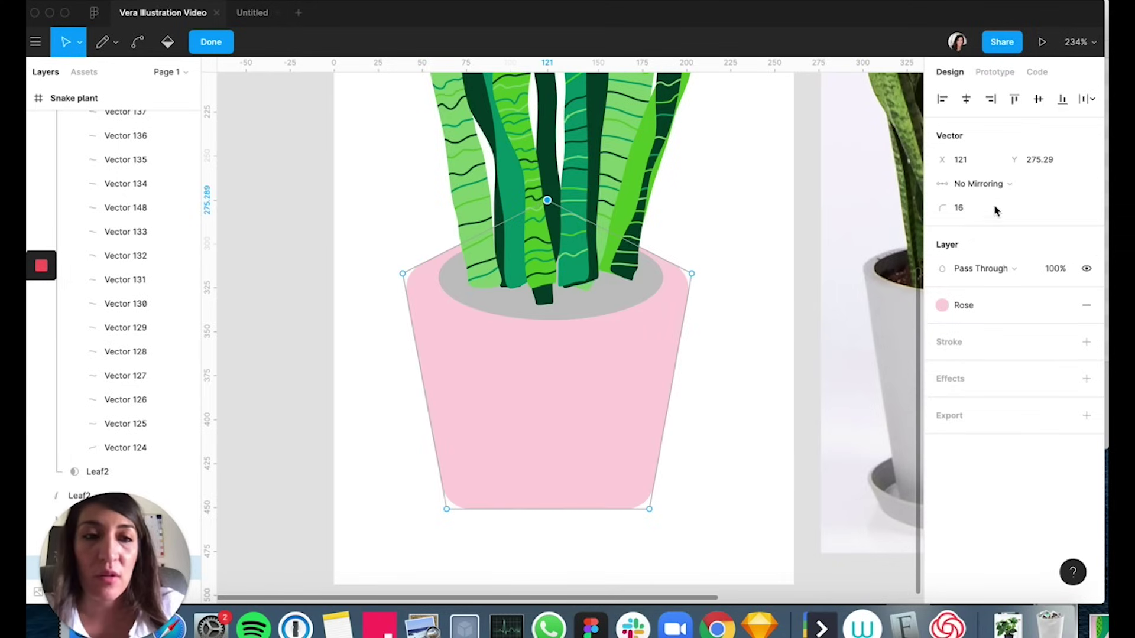
Set a corner radius of 30 on the pot's raised top point and on its upper-left corner.
left_click(959, 208)
type("30")
key("Return")
left_click(402, 274)
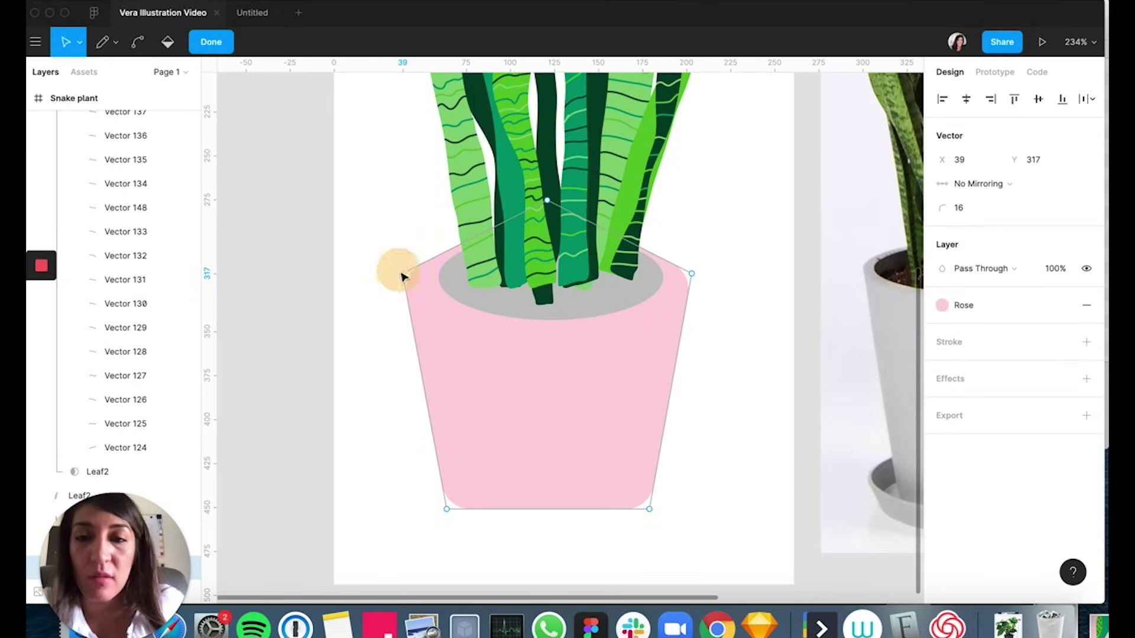
left_click(959, 208)
type("30")
key("Return")
key("Escape")
key("Escape")
Lower the pot's top middle point to about Y 295 and round the upper-right corner to match the upper-left one.
double_click(583, 327)
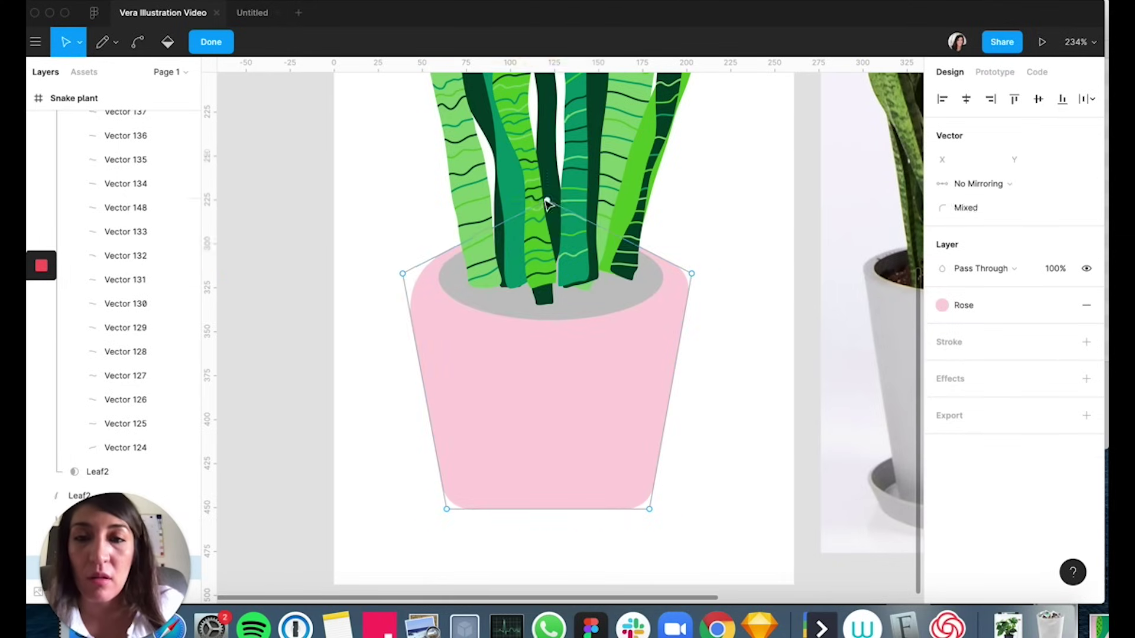
left_click(547, 236)
left_click(692, 274)
left_click(959, 208)
type("36")
key("Return")
left_click(233, 43)
Flatten the grey ellipse in the pot's opening to a height of about 35.
left_click(621, 304)
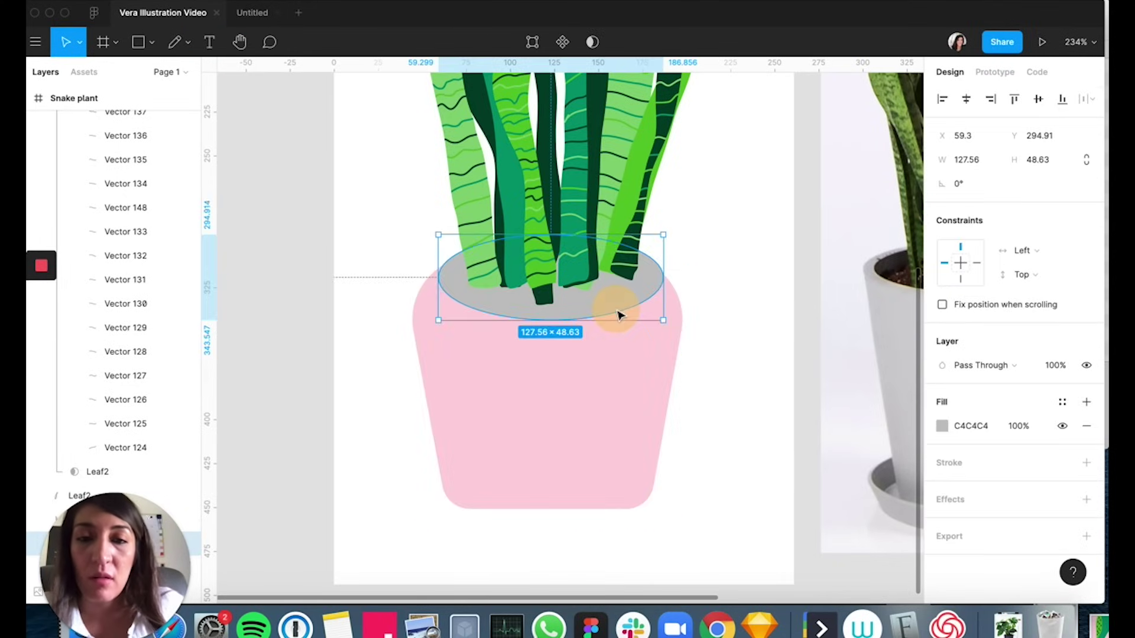
left_click_drag(562, 321, 597, 299)
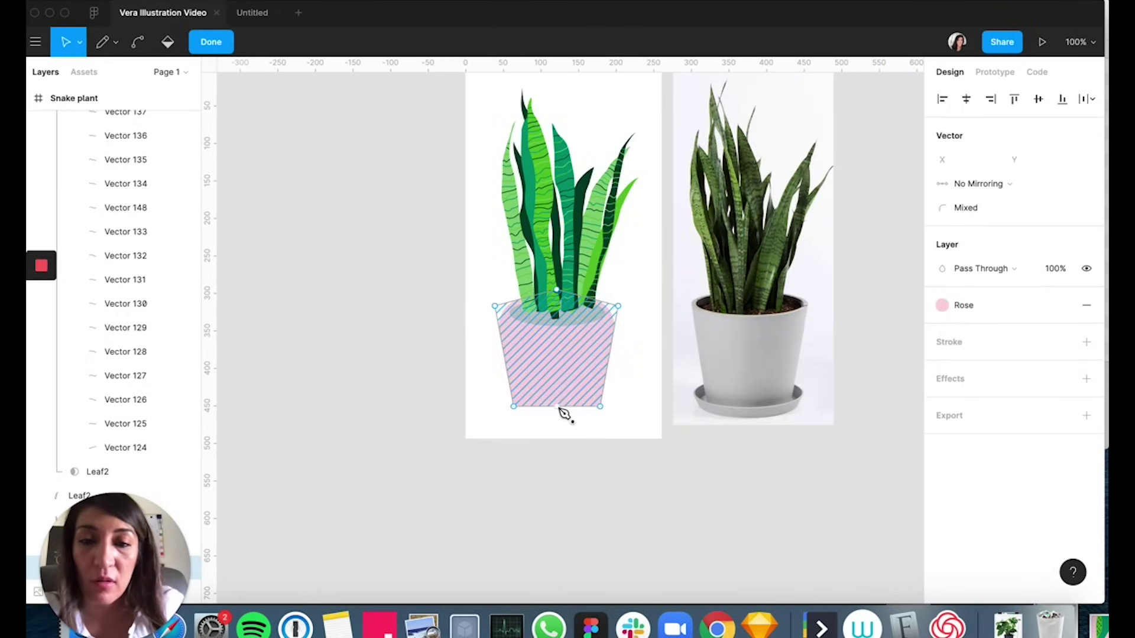
Add a point at the middle of the pot's bottom edge and raise both lower corner points to Y 446.
left_click(560, 409)
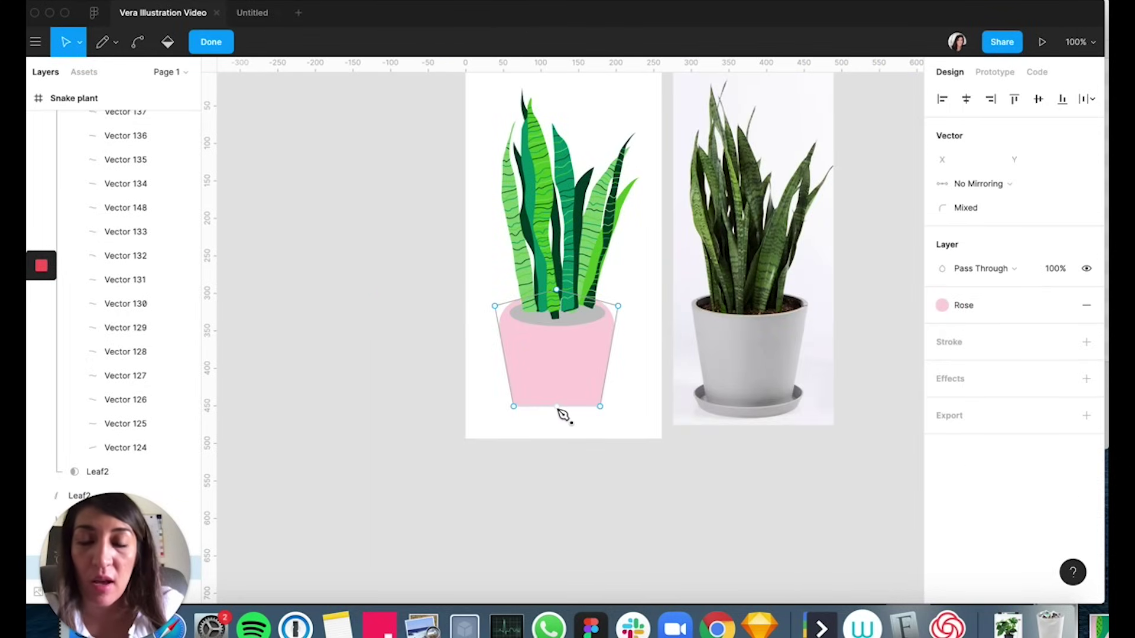
left_click(557, 407)
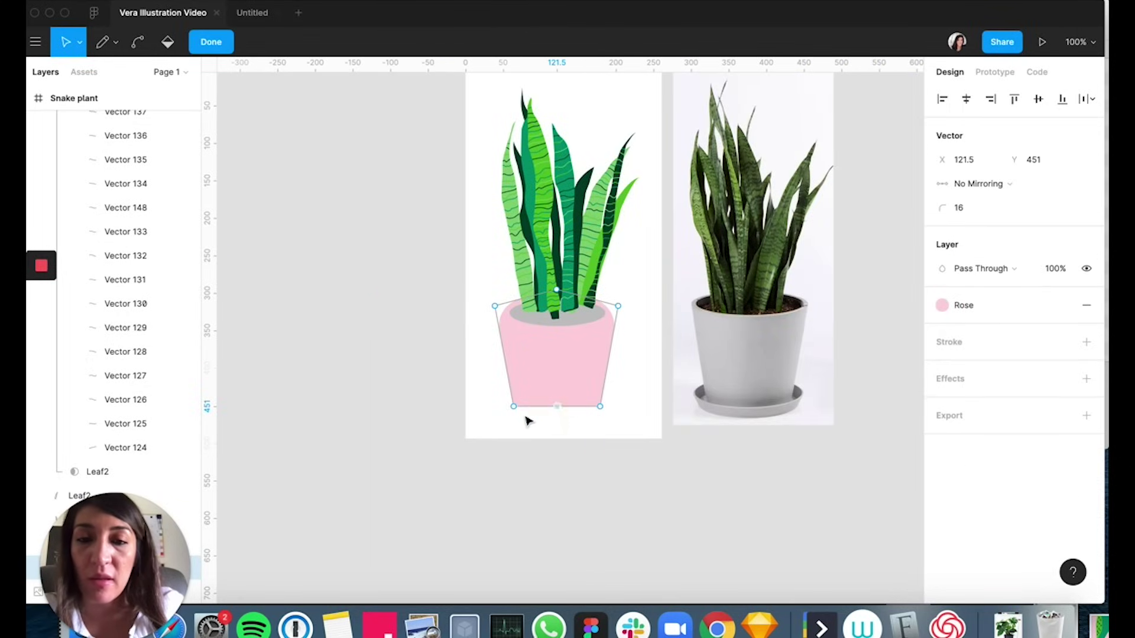
left_click(513, 407)
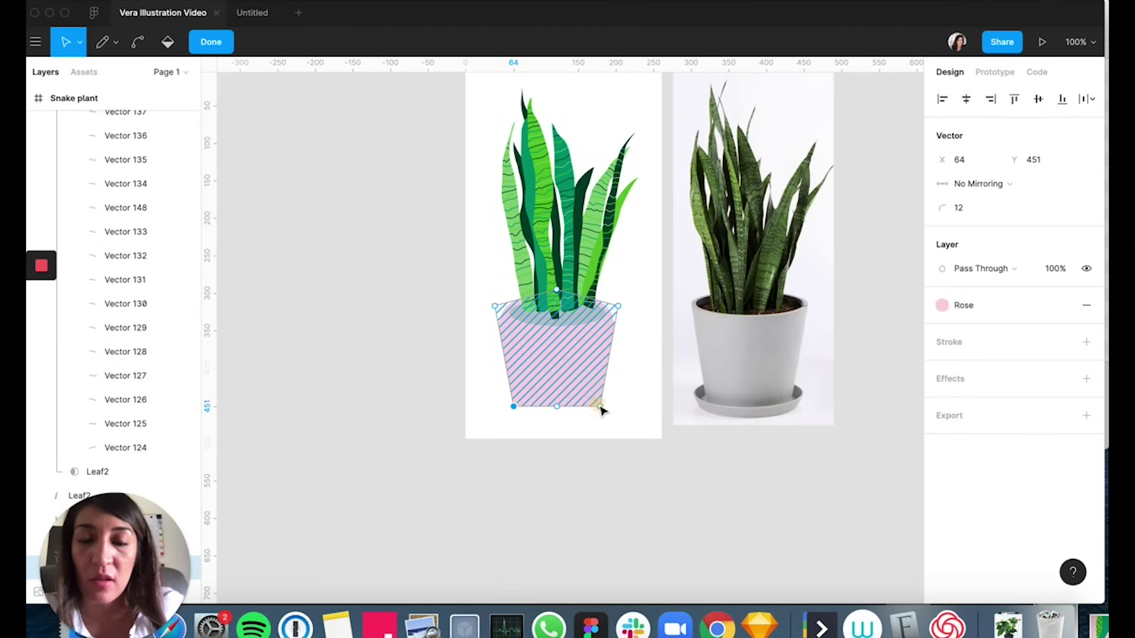
left_click(602, 409, "shift")
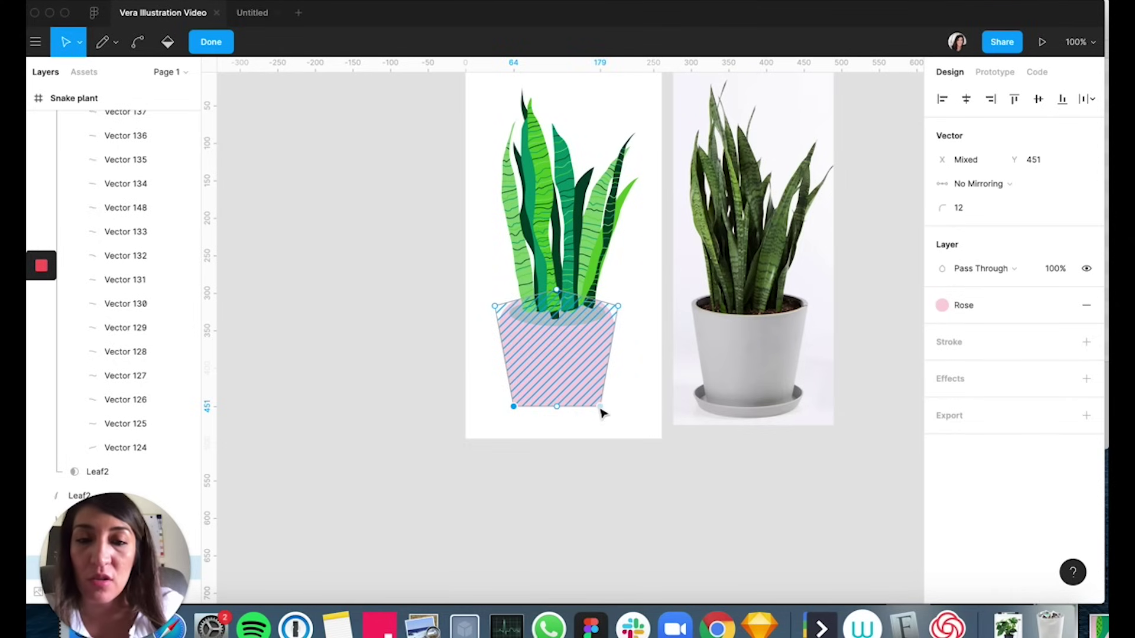
left_click_drag(602, 412, 603, 403)
key("super+z")
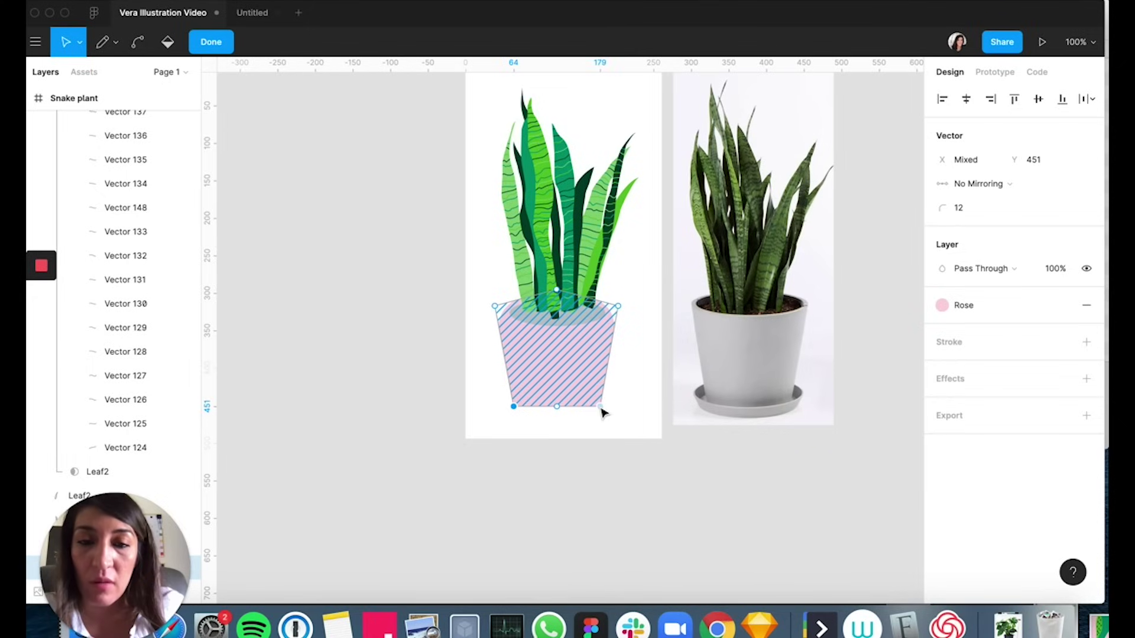
left_click(600, 408, "shift")
left_click(600, 408)
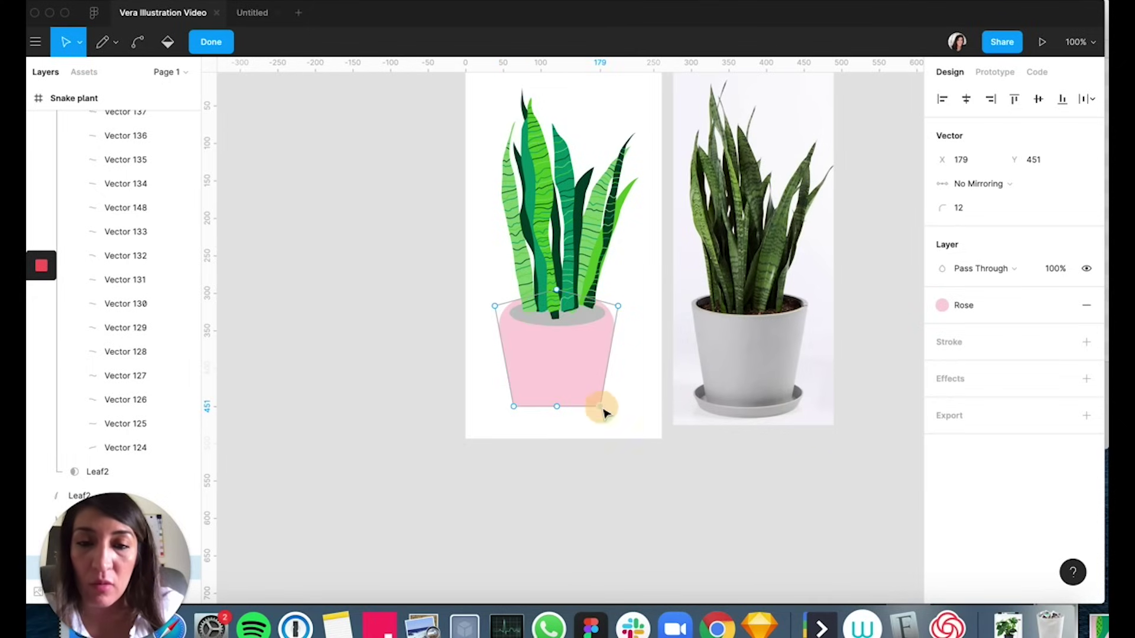
left_click(514, 407, "shift")
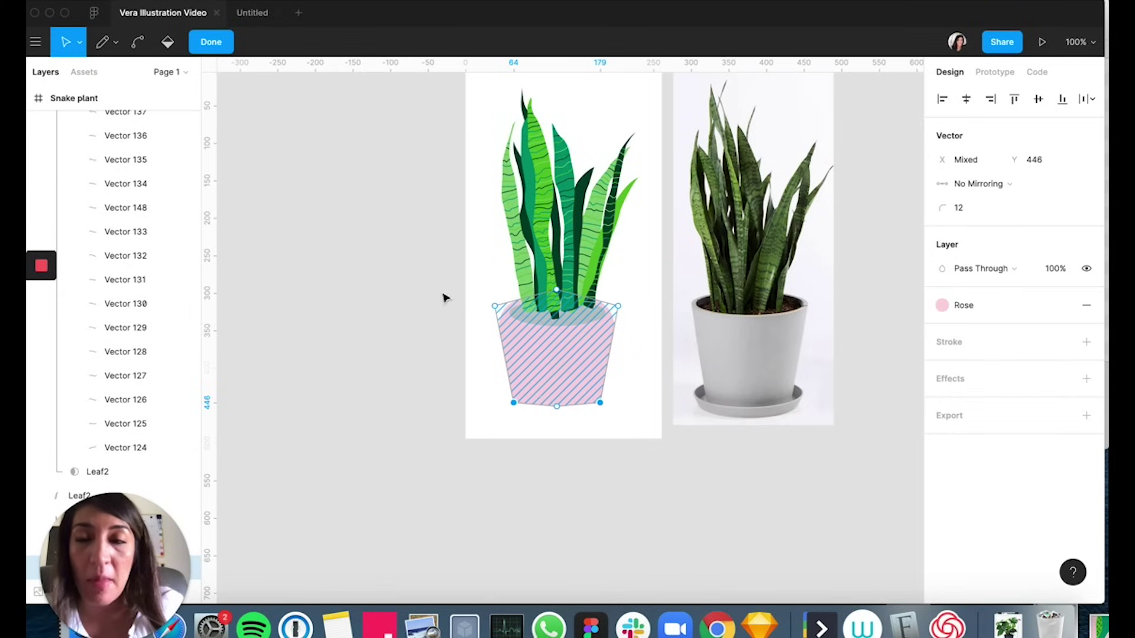
left_click(210, 46)
left_click(452, 313)
Raise both lower corner points of the pot further to give it a curved base, and clear the selection.
double_click(515, 387)
left_click(513, 404)
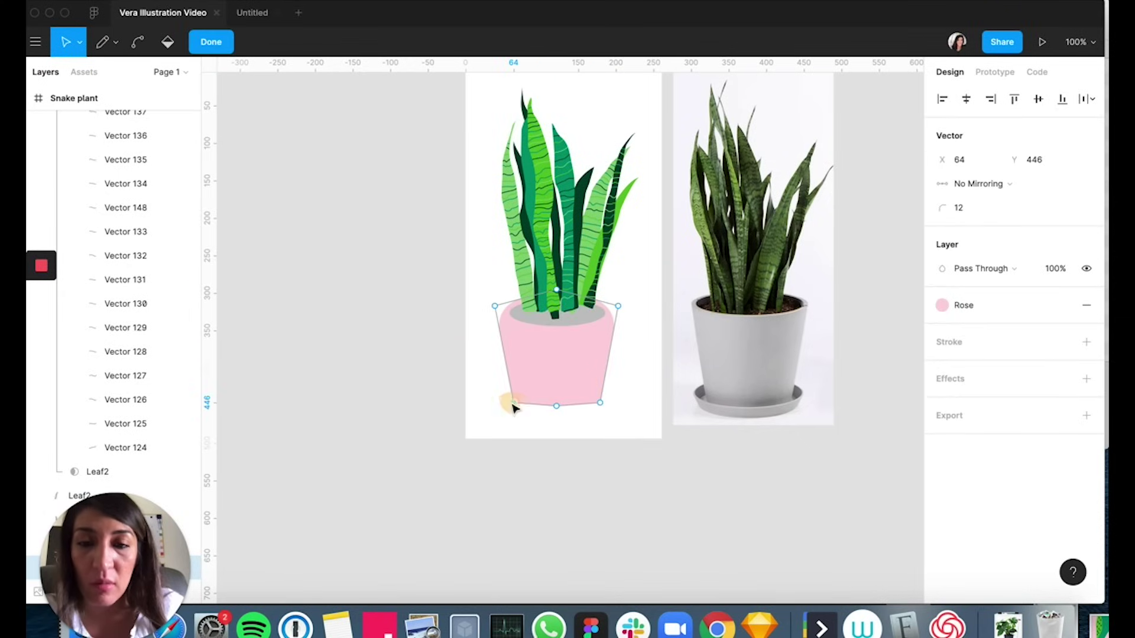
left_click(600, 404, "shift")
left_click_drag(600, 404, 601, 389)
left_click(210, 41)
left_click(287, 182)
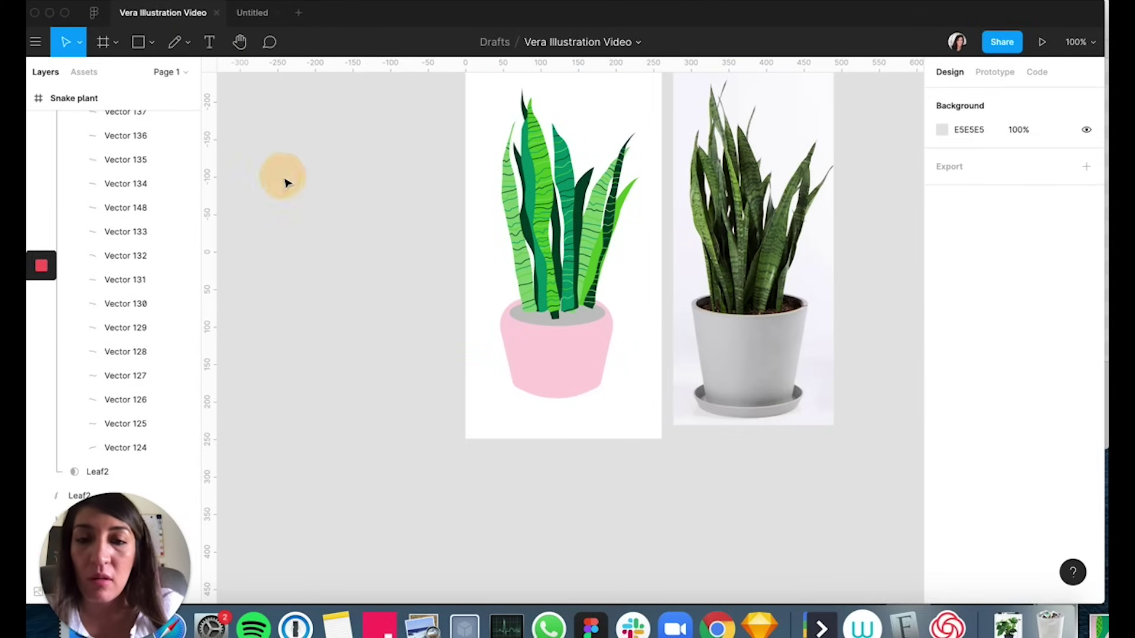
Open the pot shape for point editing and select its lower-left corner point.
left_click(572, 360)
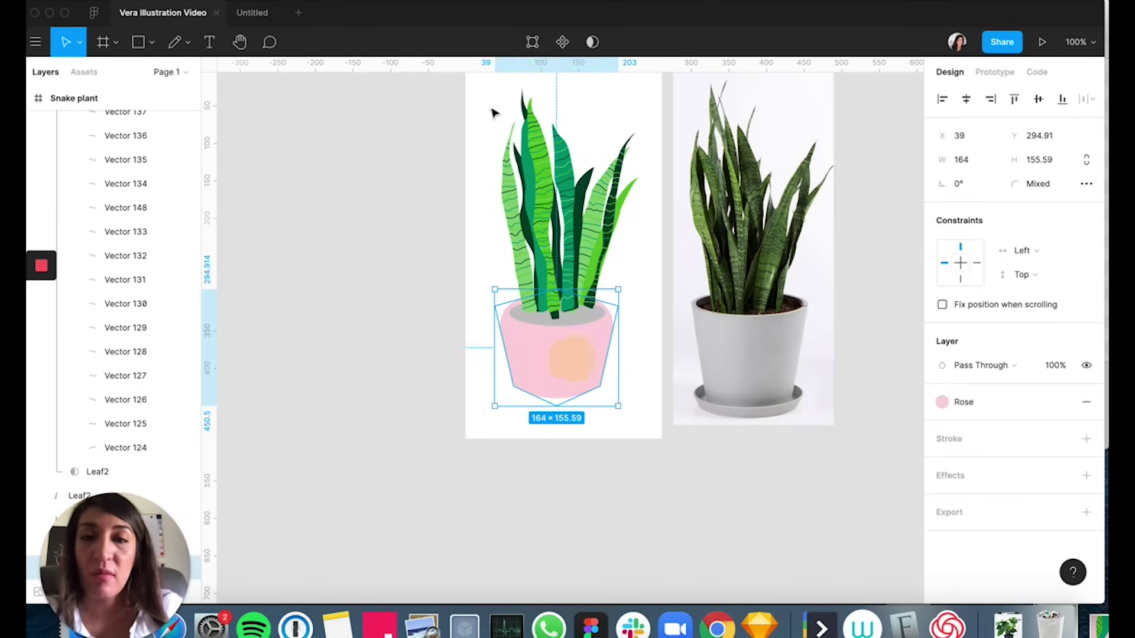
left_click(532, 41)
left_click(512, 386)
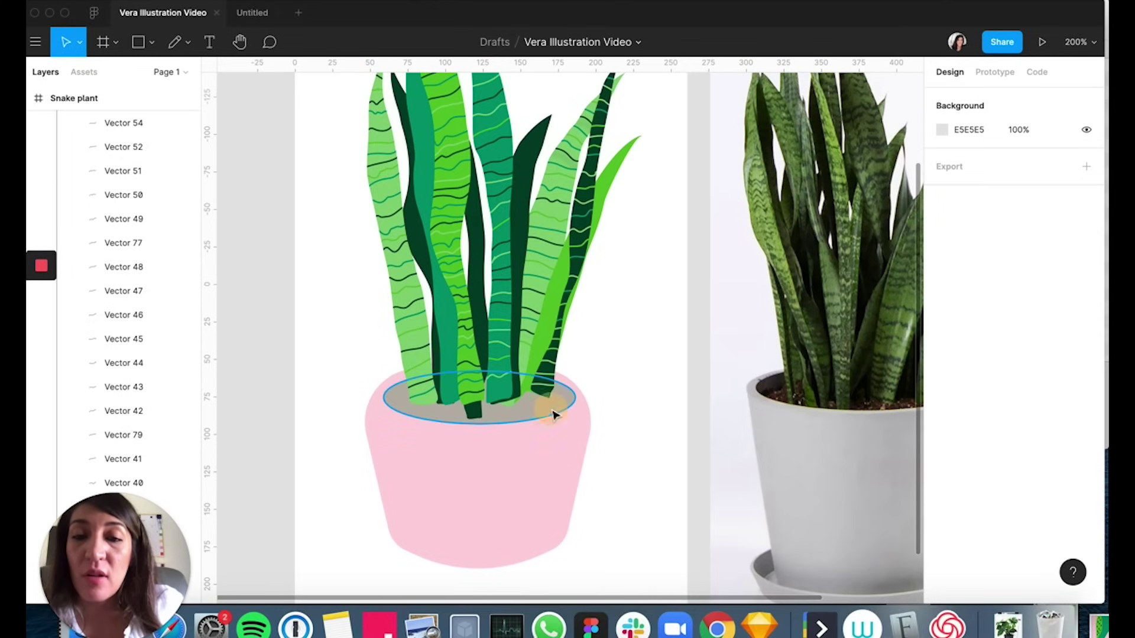
Move the pot and its ellipse up together behind the leaf bases, and select the ellipse alone.
left_click(540, 491)
left_click_drag(540, 492, 540, 467)
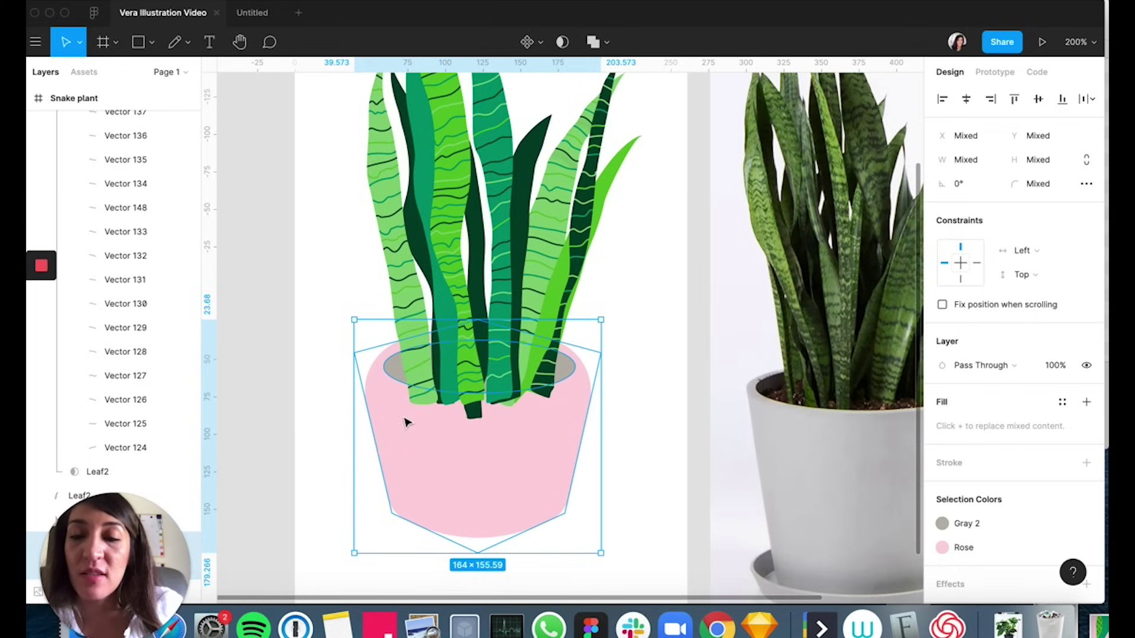
left_click(651, 304)
left_click(568, 369)
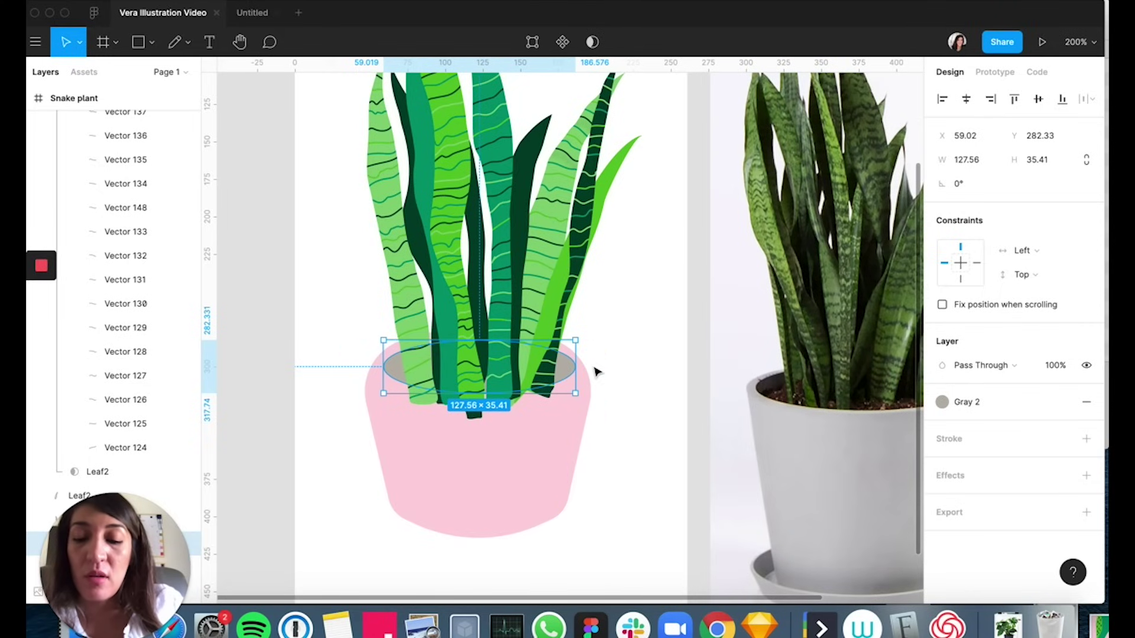
Paste a copy of the gray ellipse in place and delete its top point, keeping only the lower arc.
key("super+v")
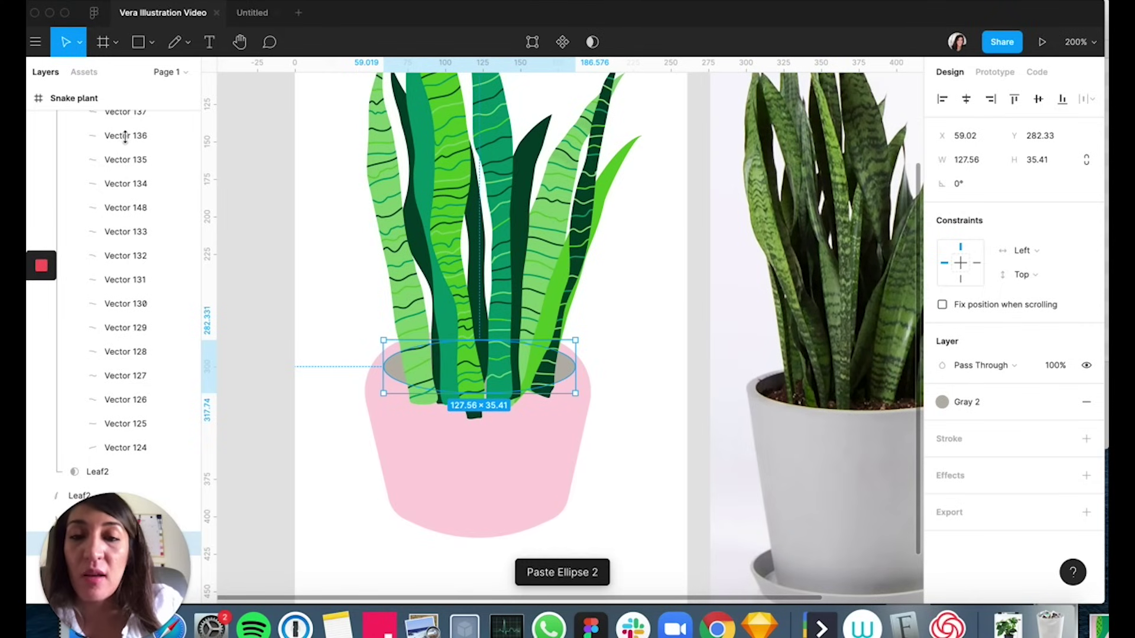
key("Return")
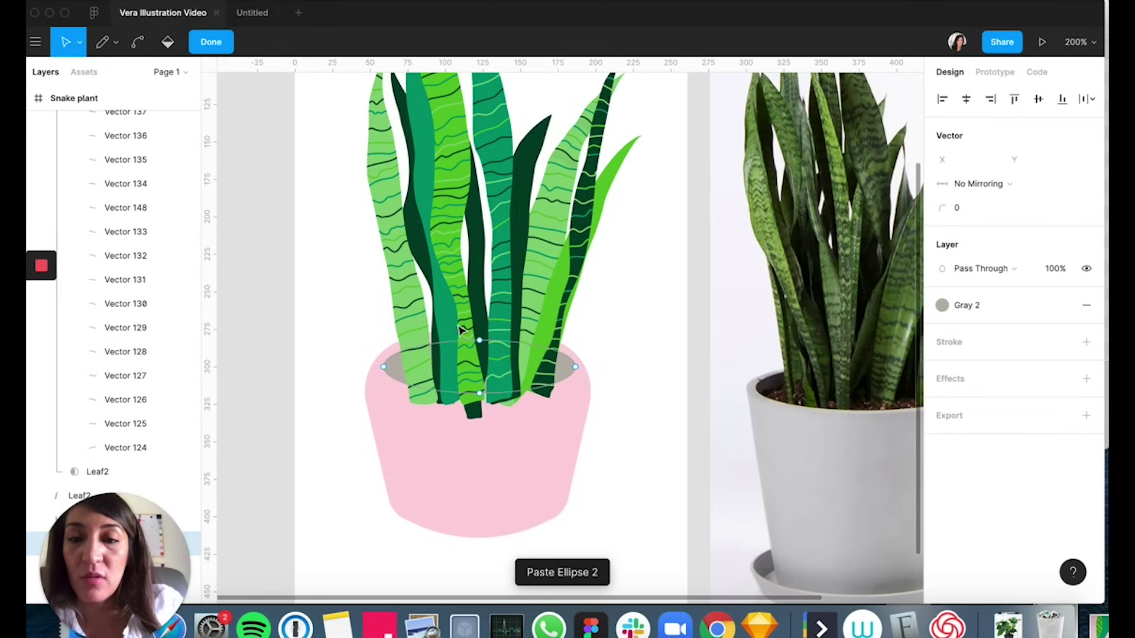
left_click(479, 341)
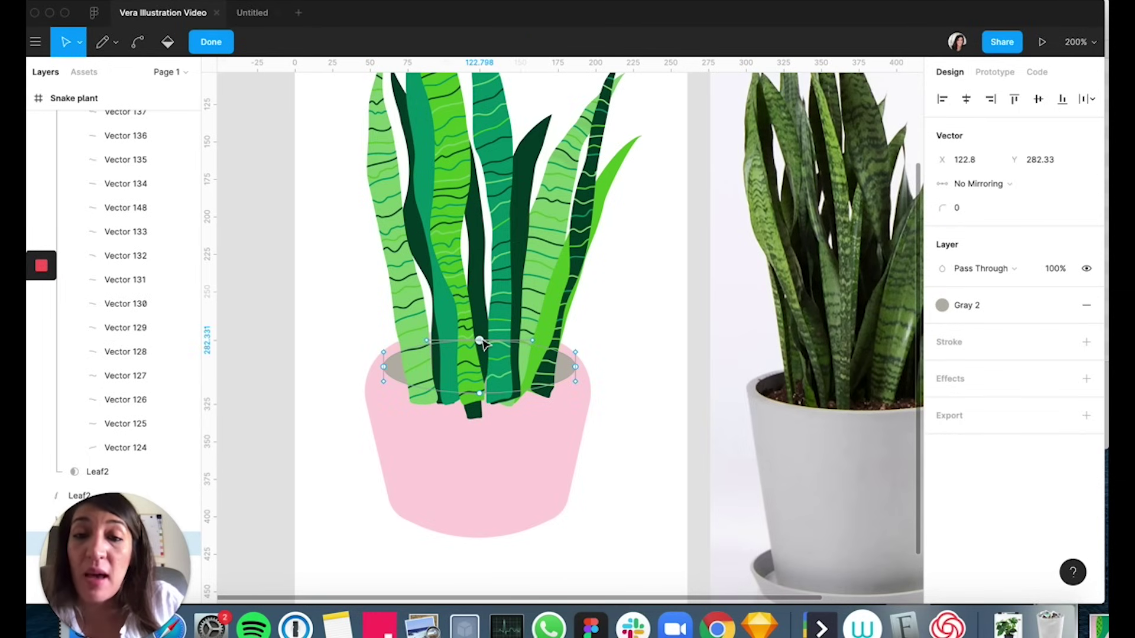
key("super+plus")
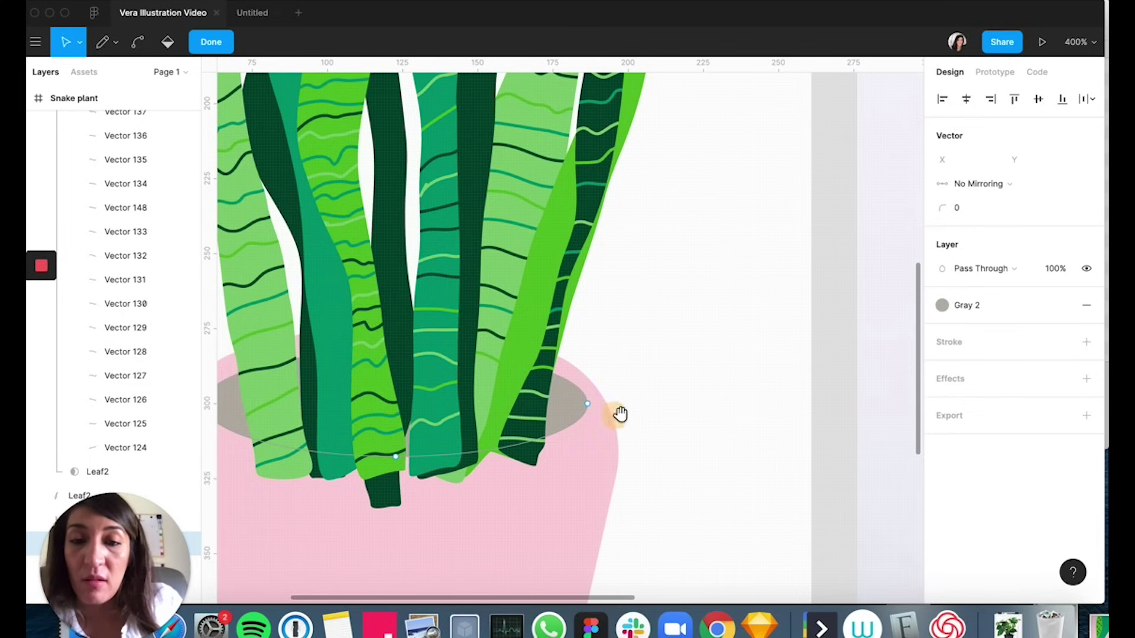
Close the lower arc with the Pen tool, running from its left end through three points on the pot body to its right end.
left_click_drag(621, 413, 768, 383)
left_click(115, 42)
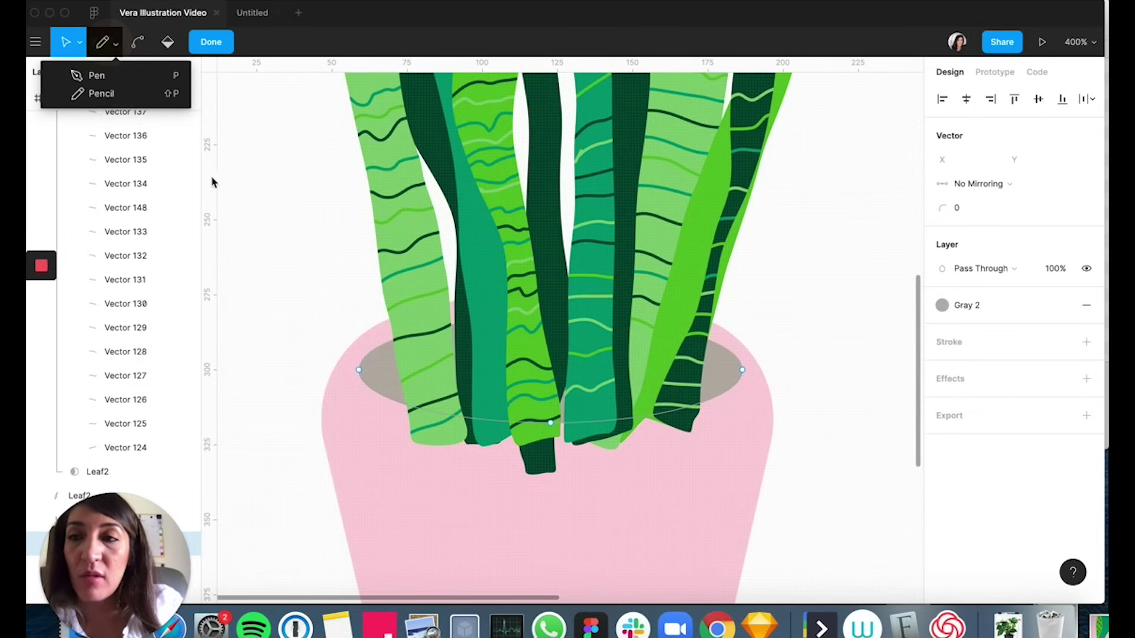
left_click(97, 77)
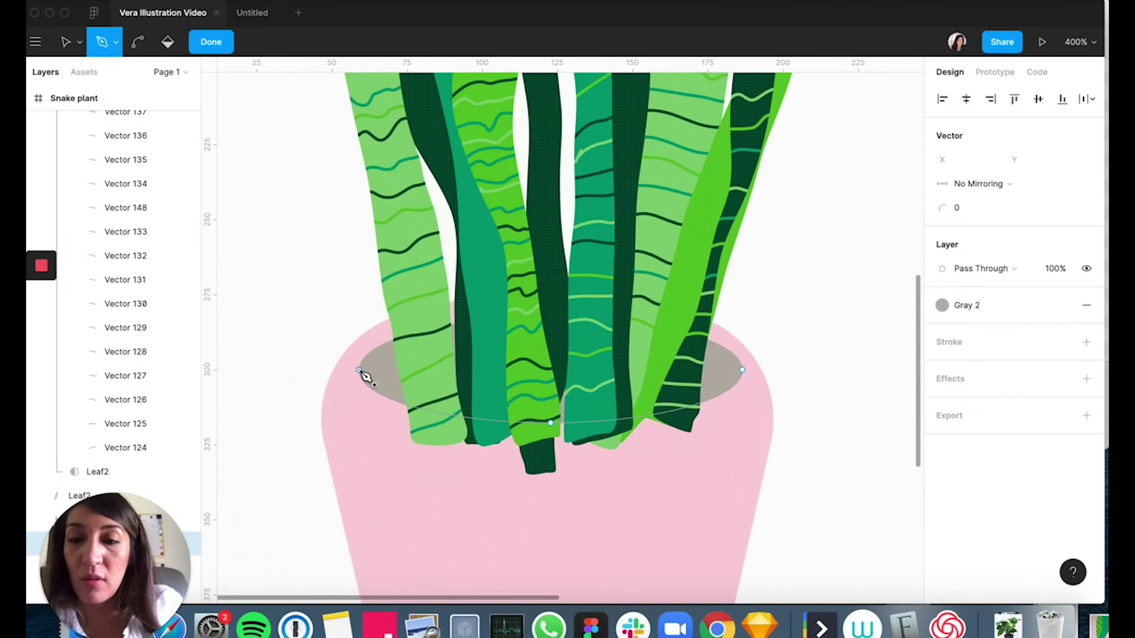
left_click_drag(359, 370, 428, 535)
left_click(437, 555)
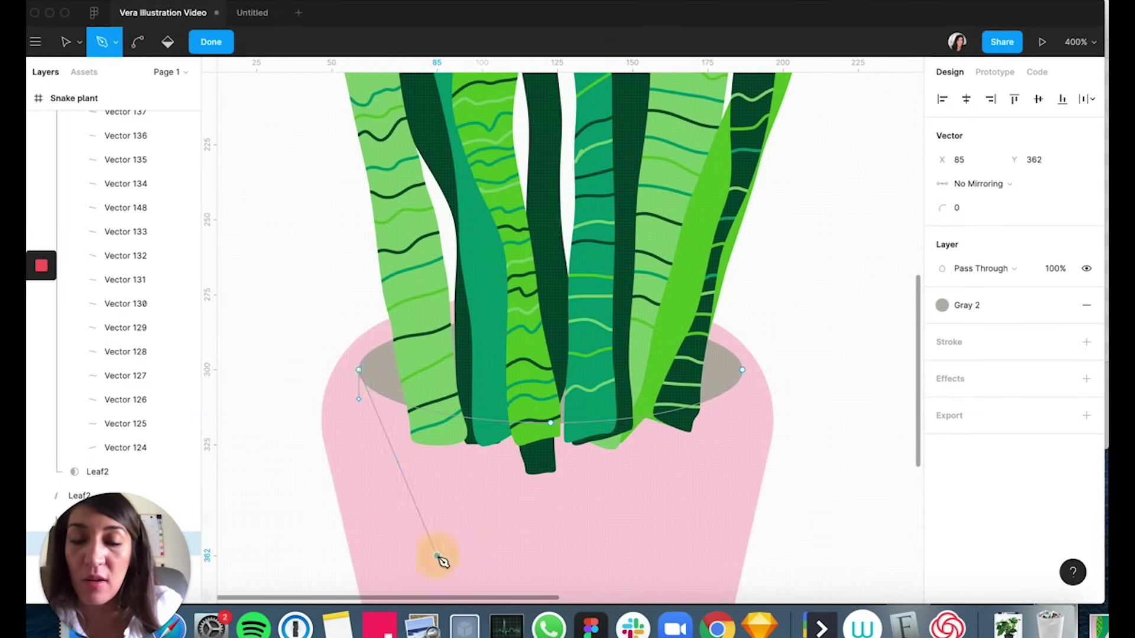
left_click(642, 577)
left_click(731, 471)
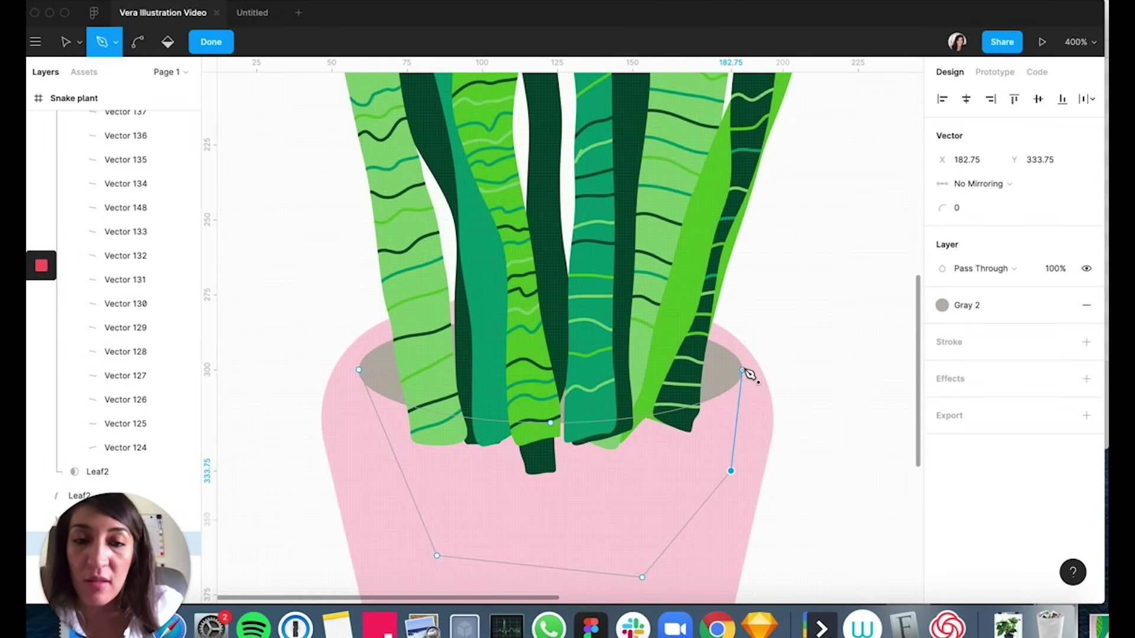
left_click_drag(742, 370, 766, 360)
Fill the closed shape with the Rose color style, finish point editing, and bring it to the front over the leaf bases.
left_click(1012, 313)
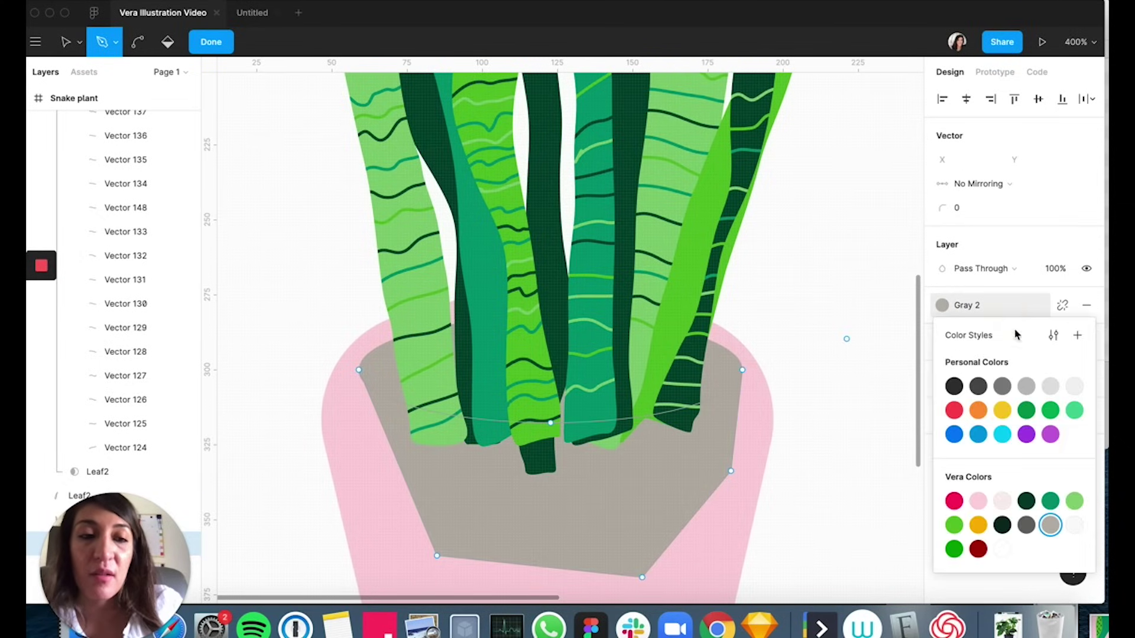
left_click(975, 501)
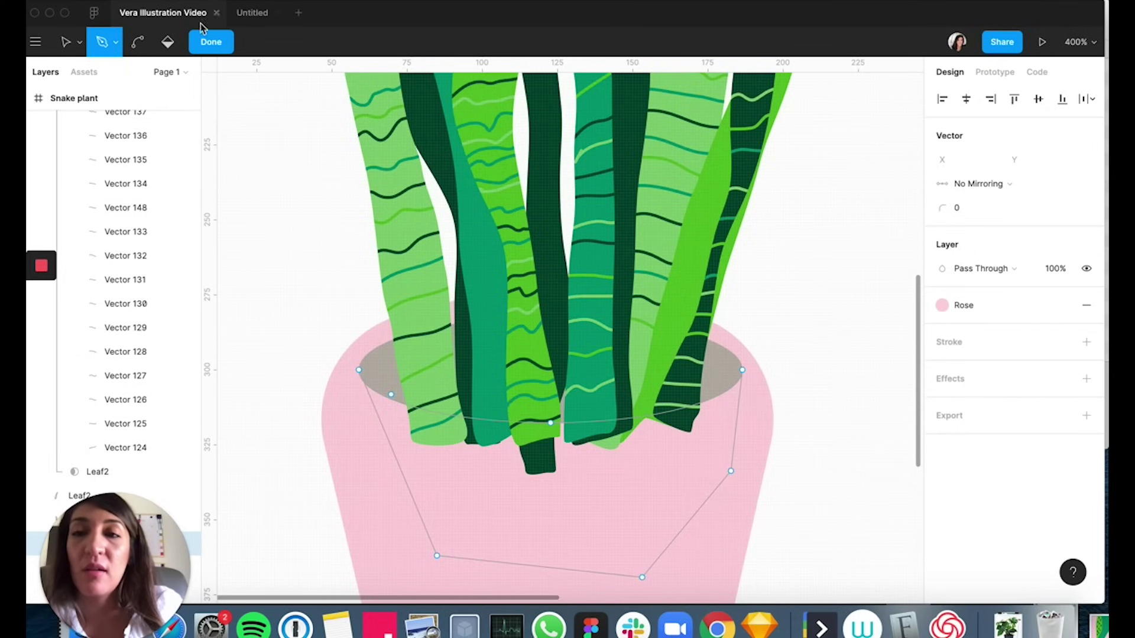
left_click(204, 41)
right_click(208, 71)
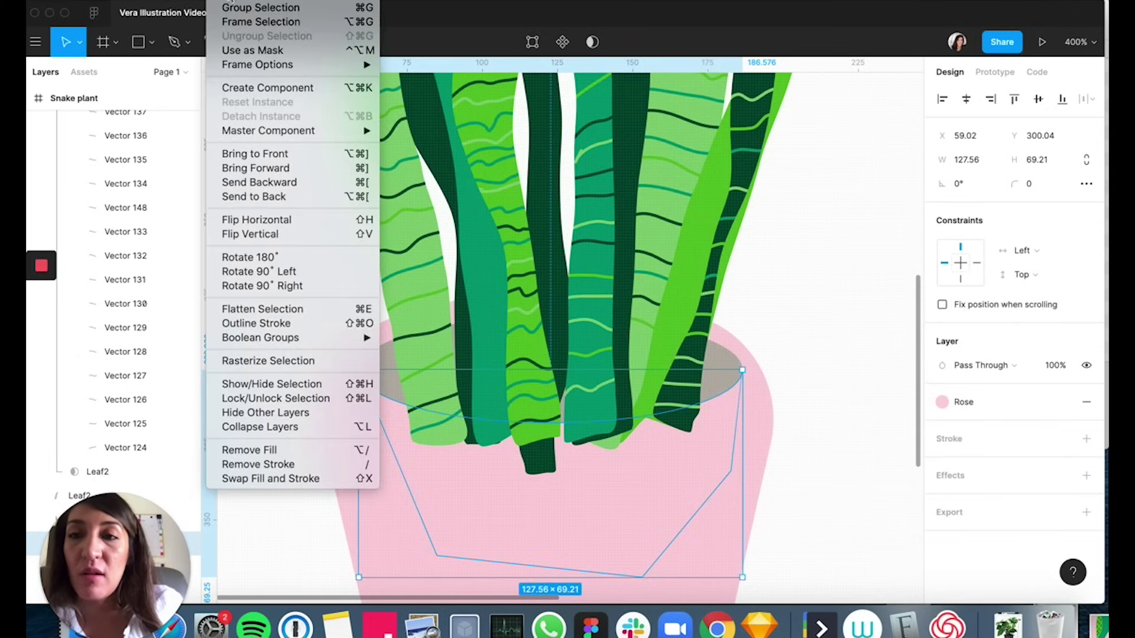
left_click(254, 153)
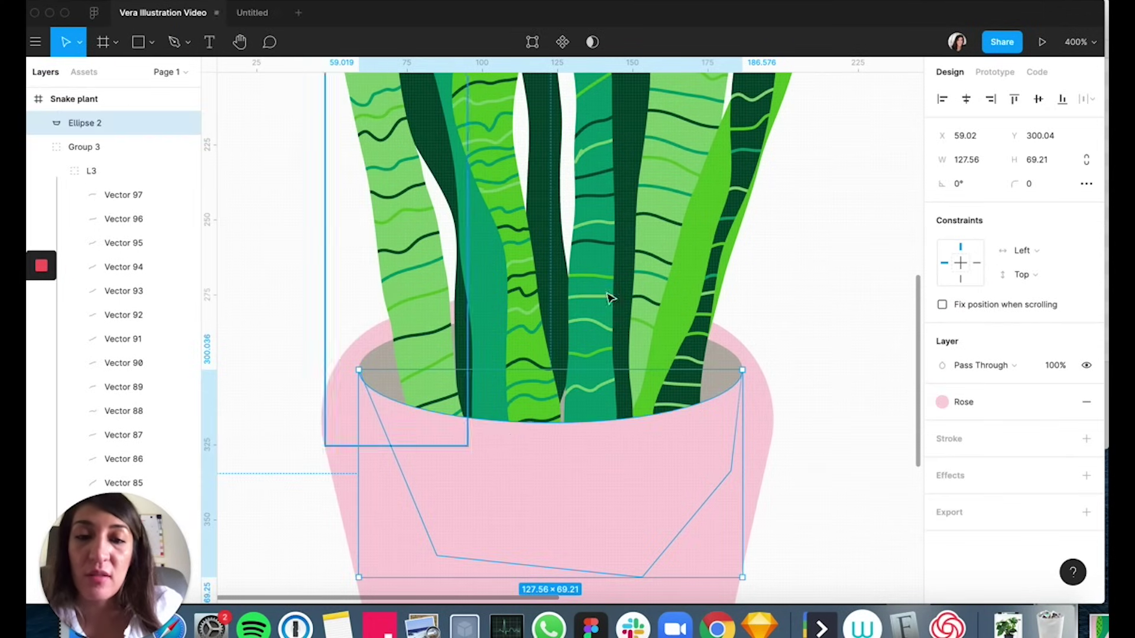
left_click(869, 292)
key("shift+0")
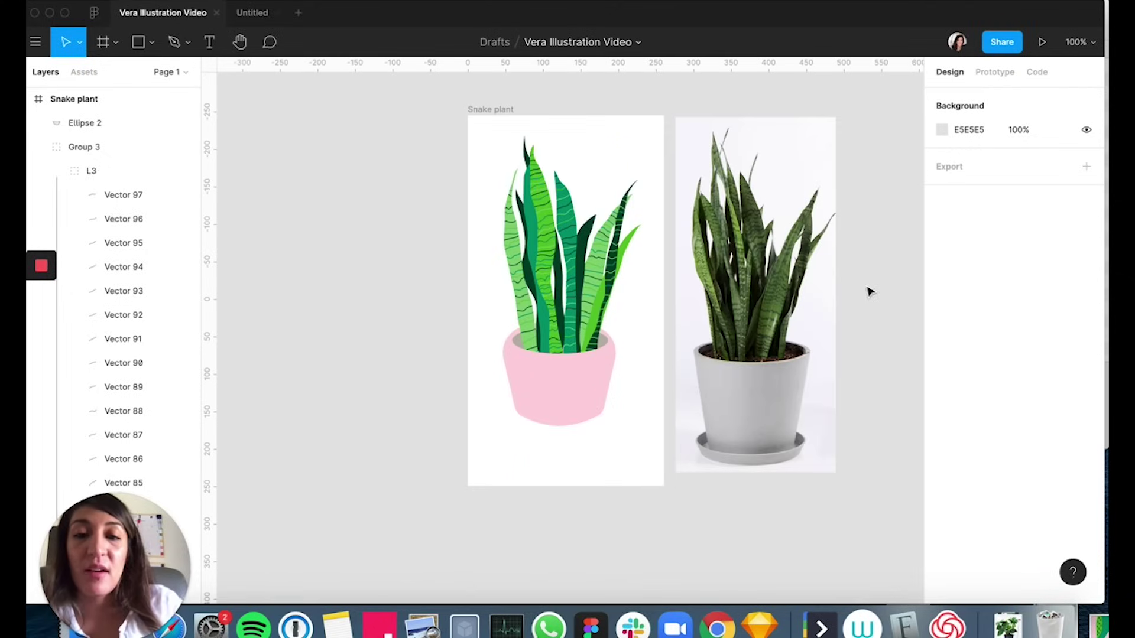